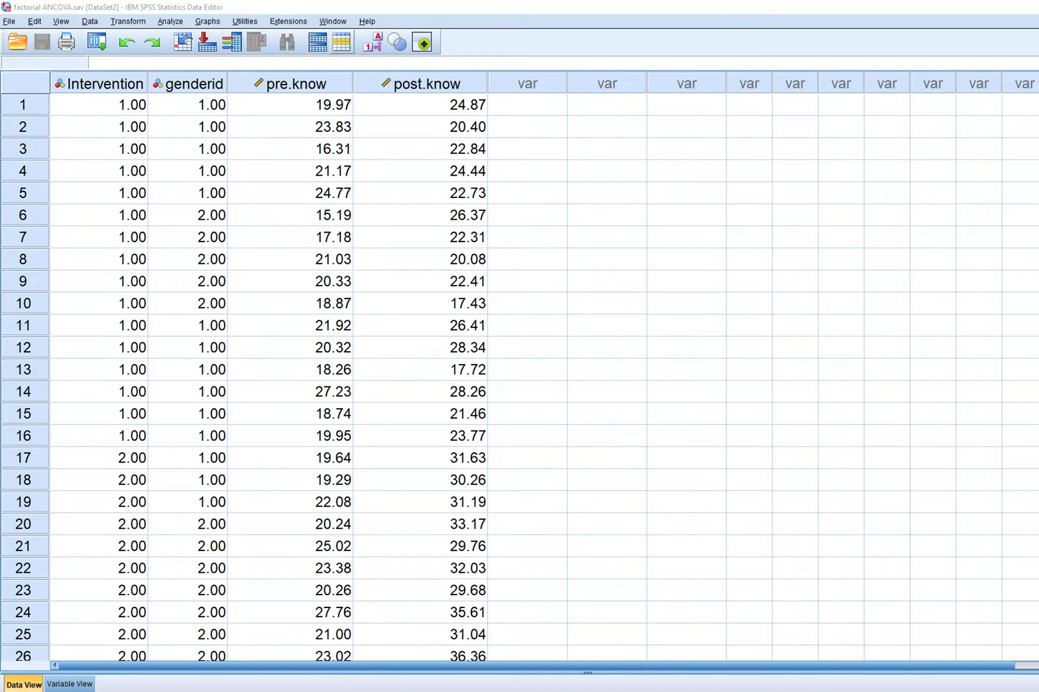
Set up a univariate general linear model with Intervention as fixed factor and post.know as dependent variable
{"action": "left_click", "coordinate": [170, 21]}
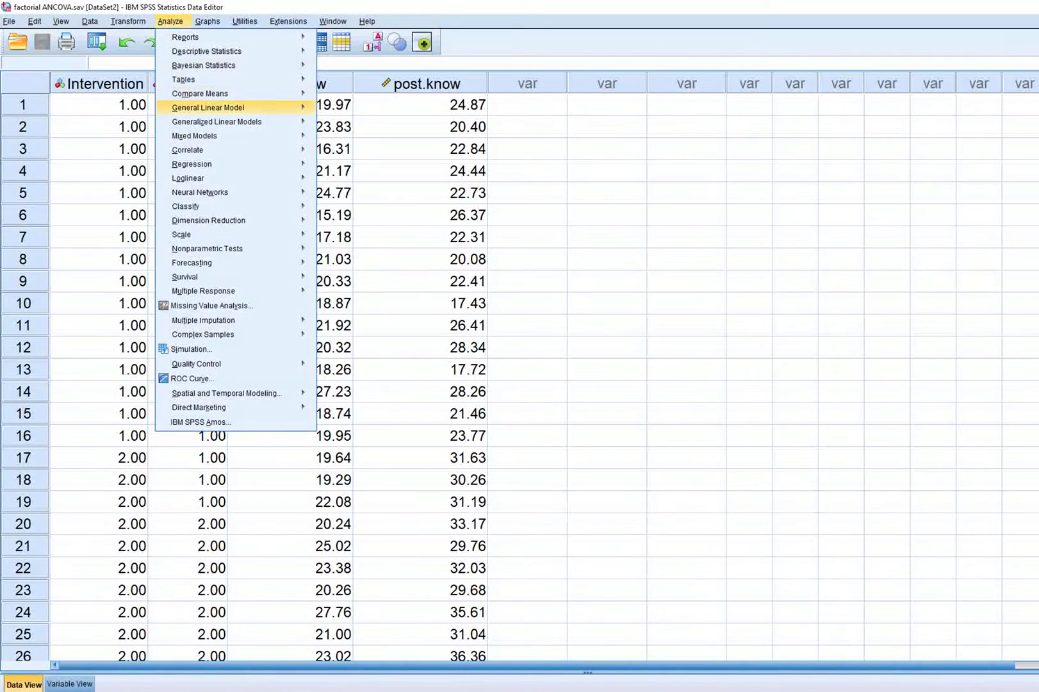
{"action": "mouse_move", "coordinate": [209, 107]}
{"action": "left_click", "coordinate": [350, 109]}
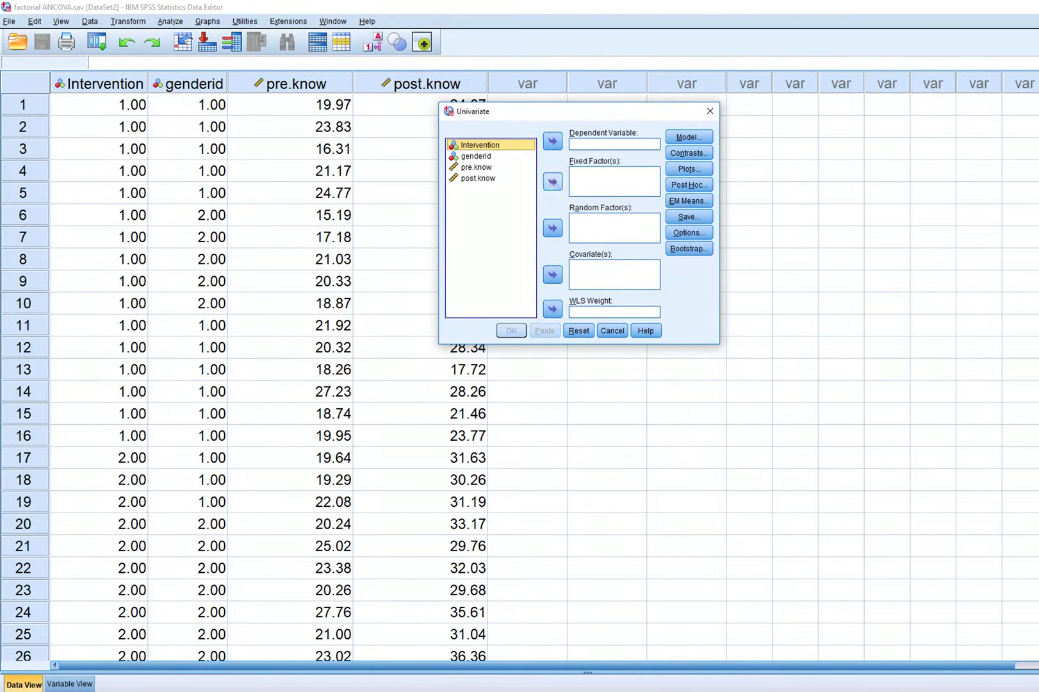
{"action": "left_click", "coordinate": [552, 181]}
{"action": "left_click", "coordinate": [478, 166]}
{"action": "left_click", "coordinate": [552, 142]}
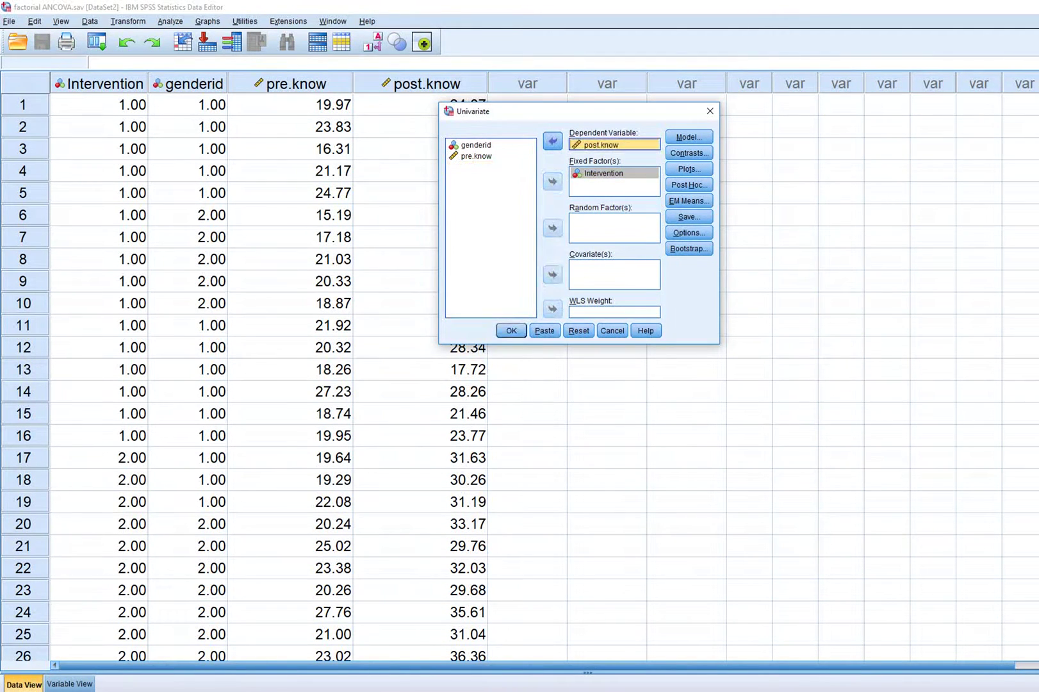
Include homogeneity tests in the options of the univariate analysis
{"action": "left_click", "coordinate": [689, 233]}
{"action": "left_click", "coordinate": [756, 181]}
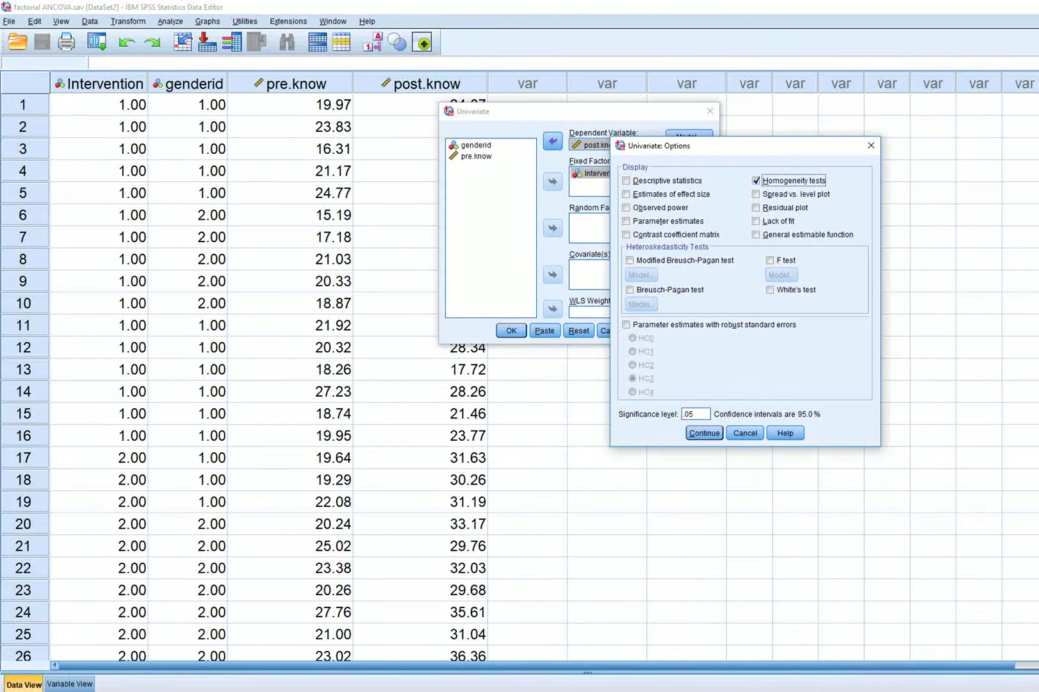
{"action": "left_click", "coordinate": [705, 433]}
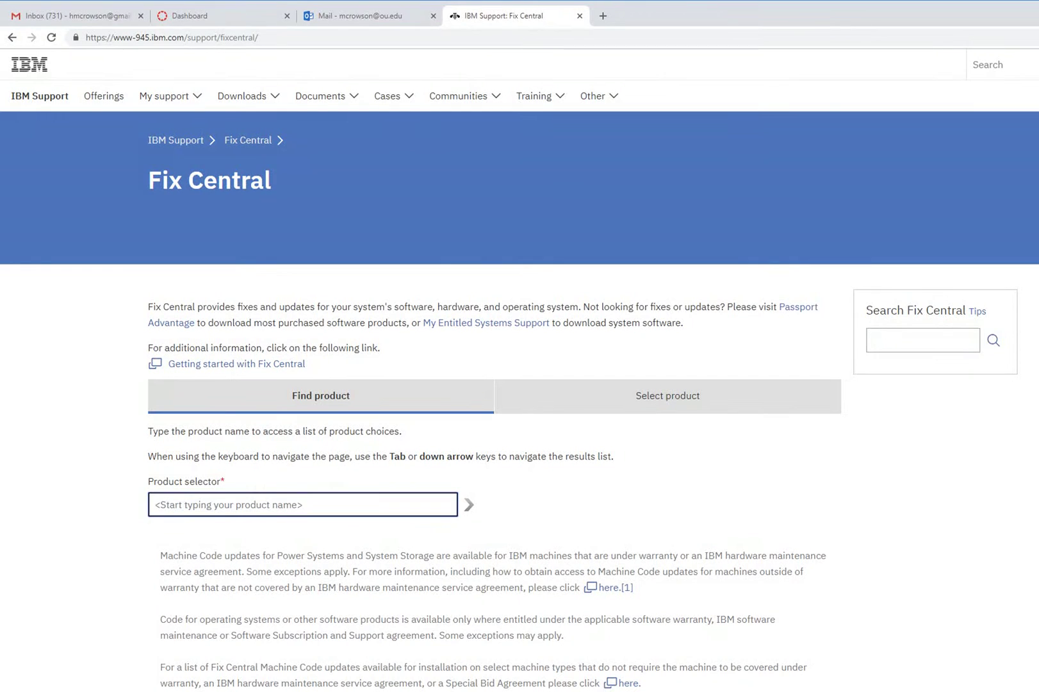
In the web browser, return to the Google results and read the IBM Developer thread on the unrecoverable application error in the v.25 Statistics processor
{"action": "left_click", "coordinate": [11, 38]}
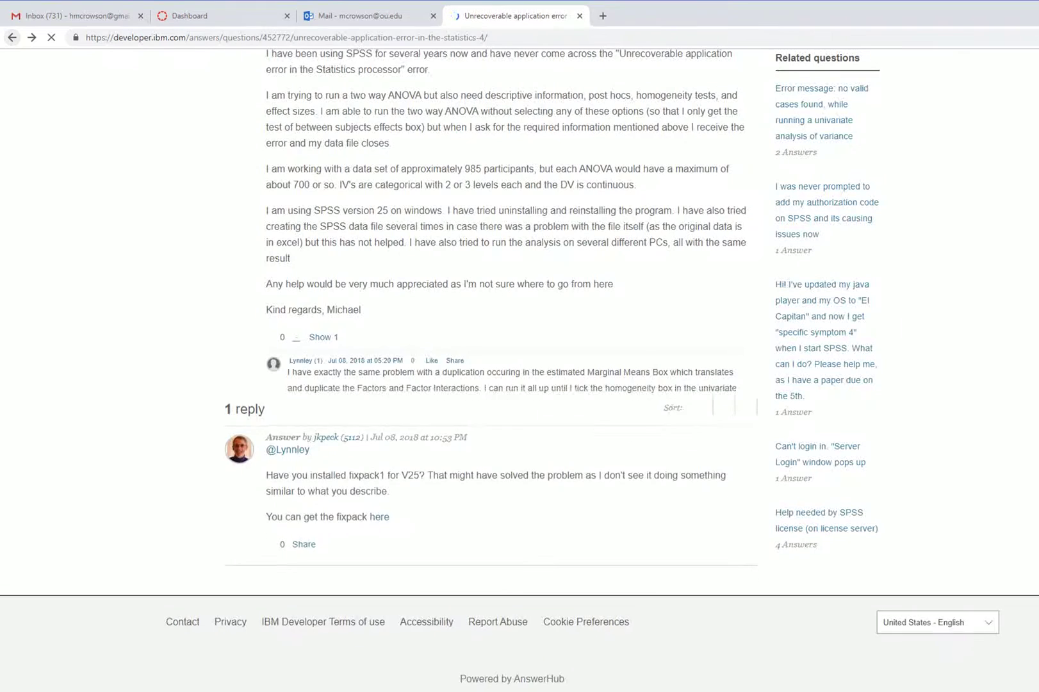
{"action": "left_click", "coordinate": [12, 37]}
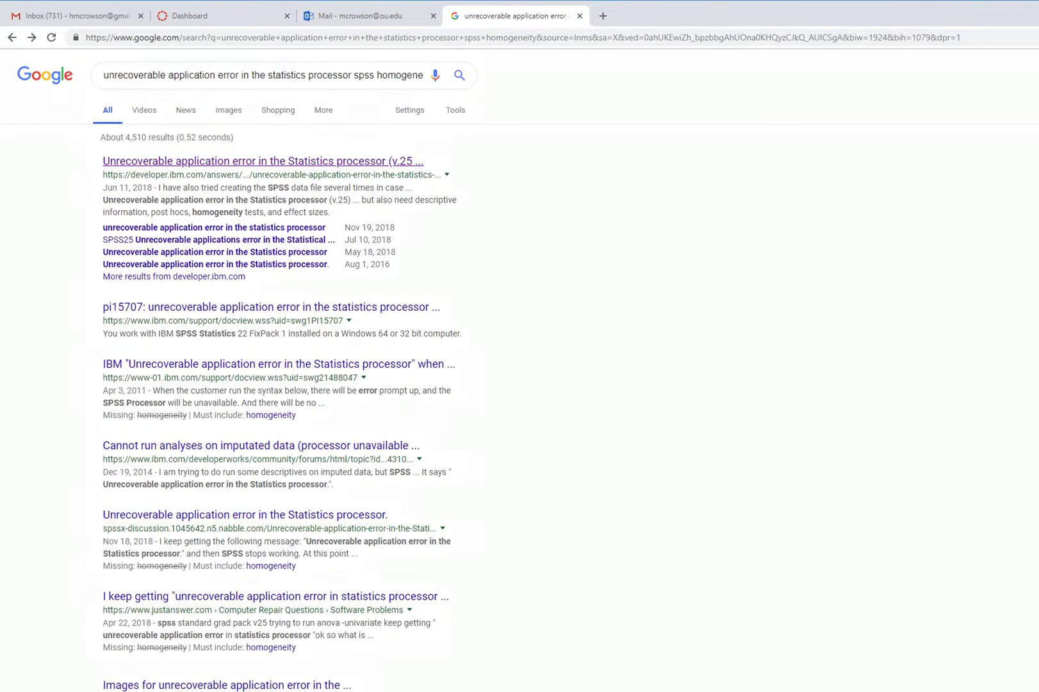
{"action": "left_click", "coordinate": [262, 161]}
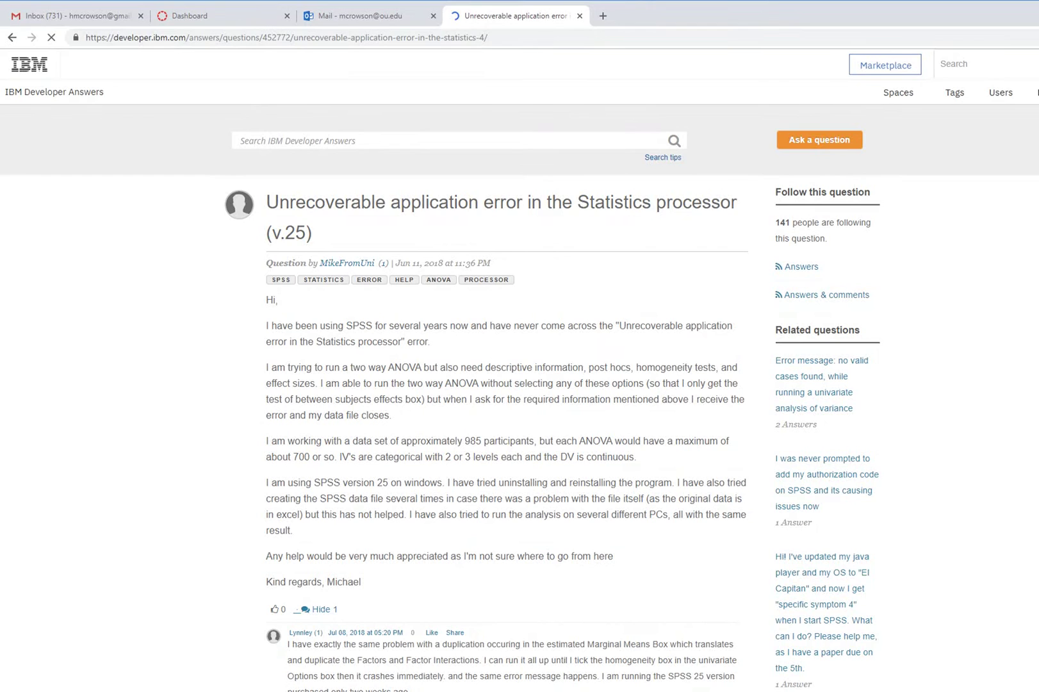
{"action": "scroll", "coordinate": [506, 384], "scroll_direction": "down", "scroll_amount": 5}
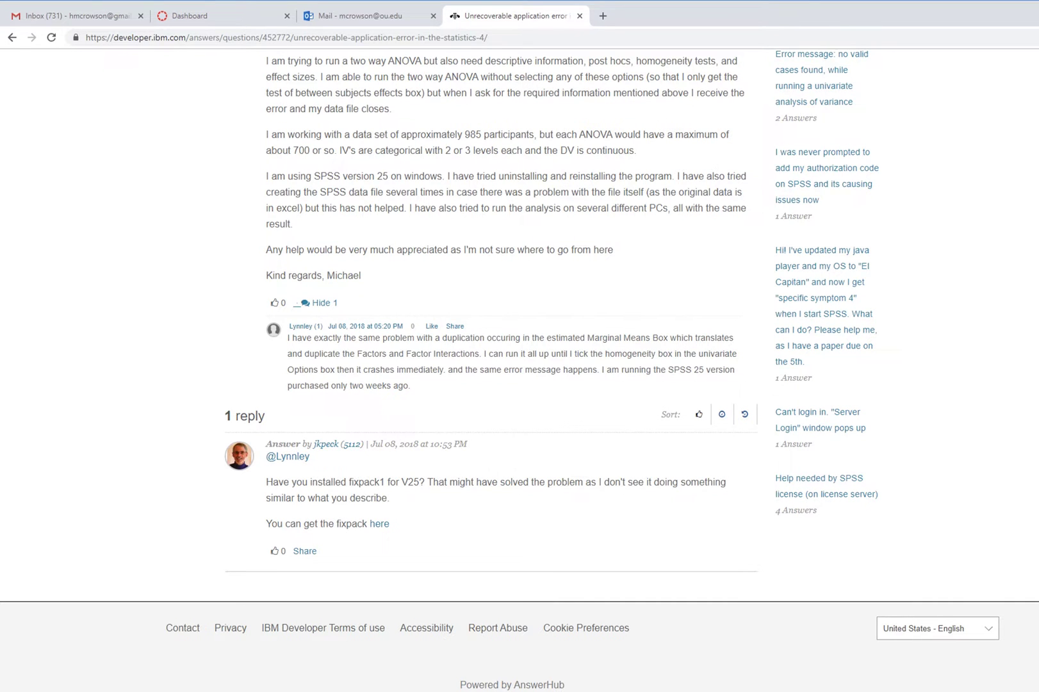
Follow the fixpack link in the thread's reply to IBM Fix Central and look at its product selector
{"action": "left_click", "coordinate": [379, 524]}
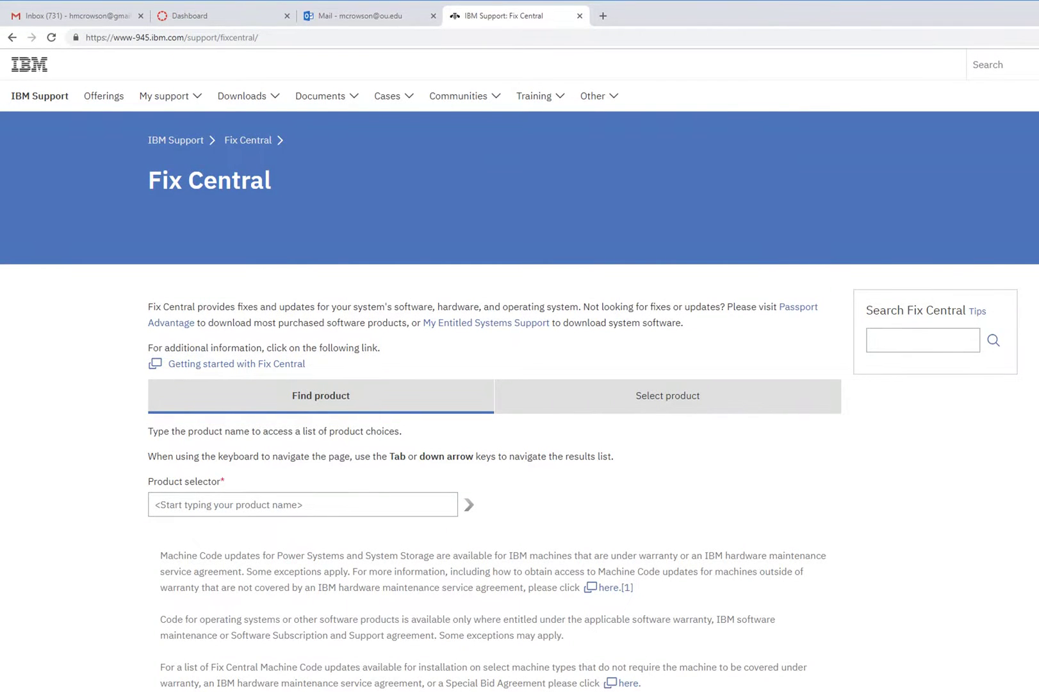
{"action": "scroll", "coordinate": [520, 385], "scroll_direction": "down", "scroll_amount": 1}
{"action": "left_click", "coordinate": [303, 443]}
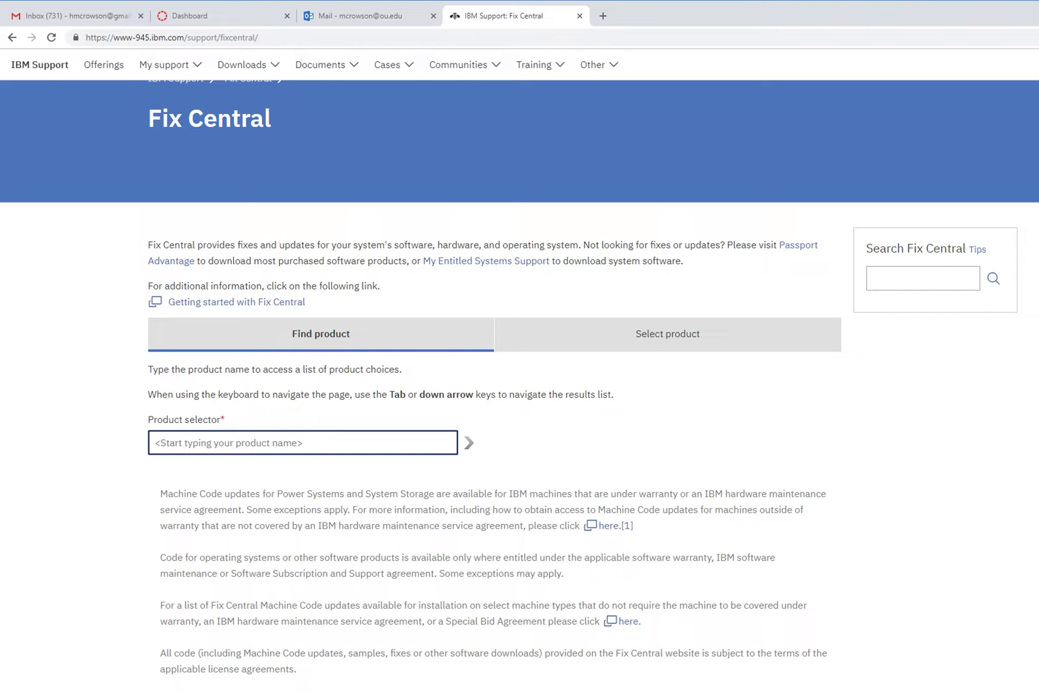
{"action": "left_click", "coordinate": [414, 654]}
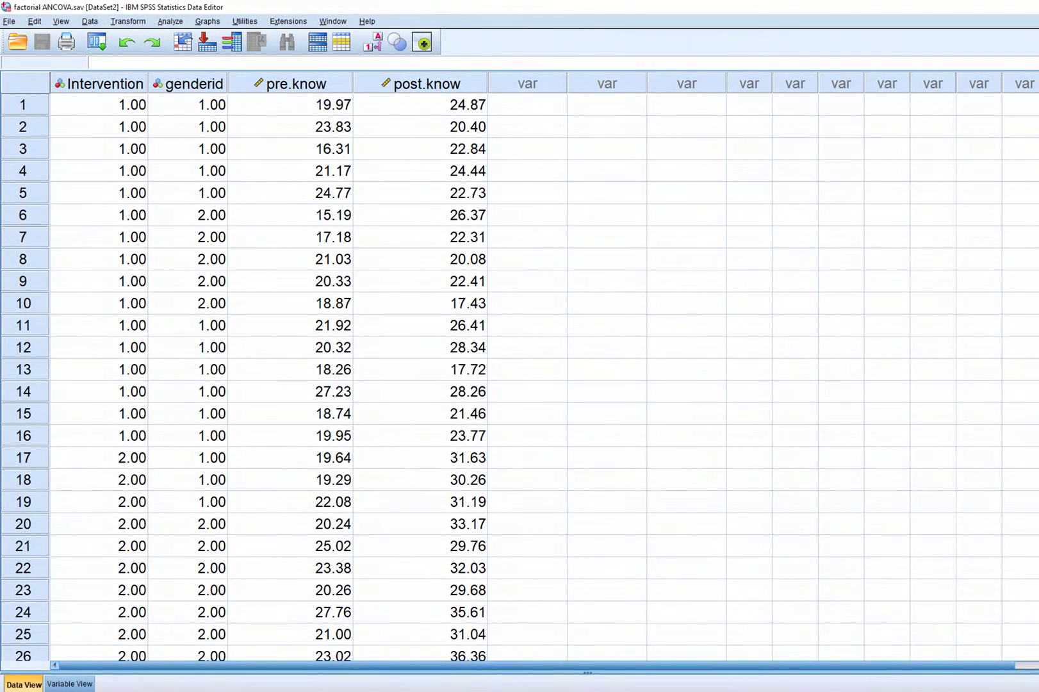
Switch to SPSS Statistics and examine the Intervention, genderid, pre.know and post.know columns of the dataset
{"action": "left_click_drag", "start_coordinate": [99, 84], "coordinate": [187, 84]}
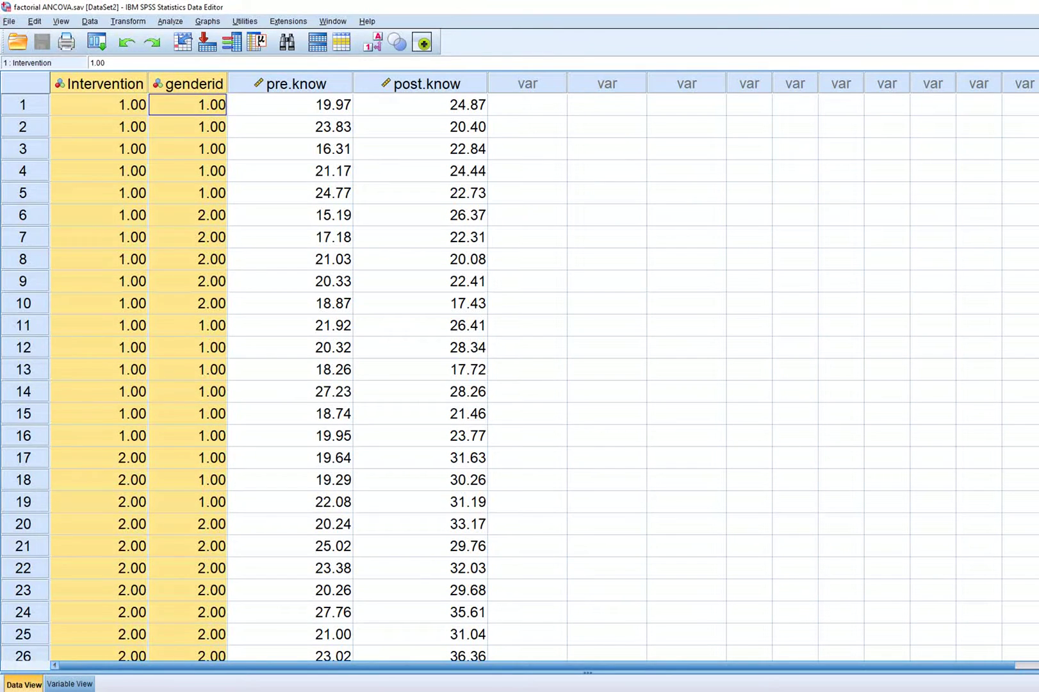
{"action": "left_click", "coordinate": [290, 83]}
{"action": "left_click", "coordinate": [421, 83]}
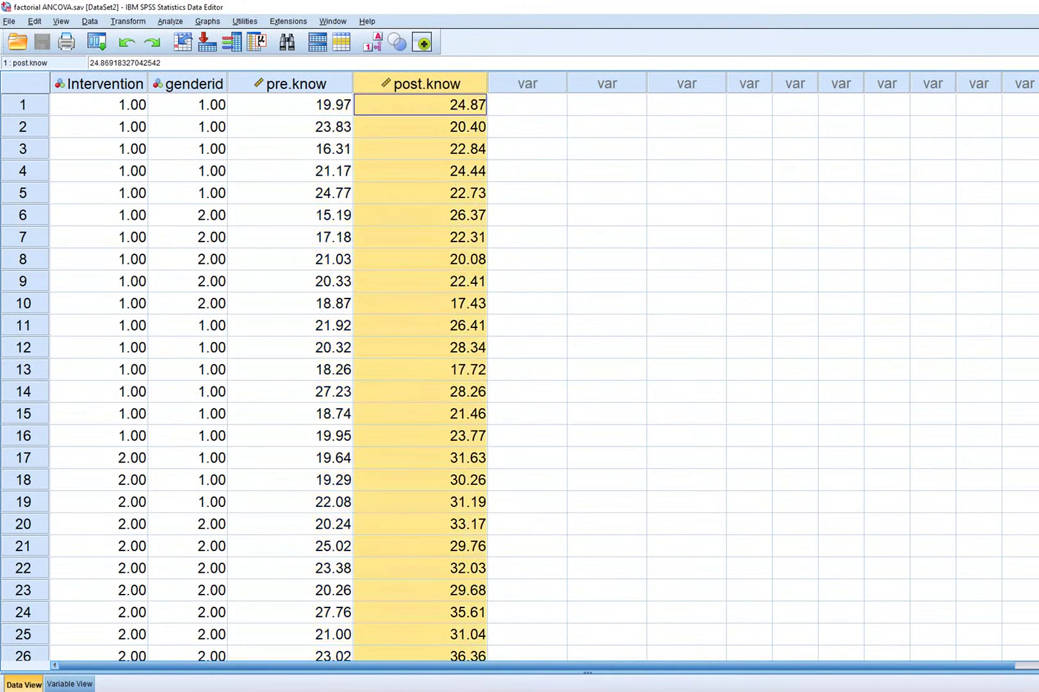
{"action": "left_click", "coordinate": [420, 127]}
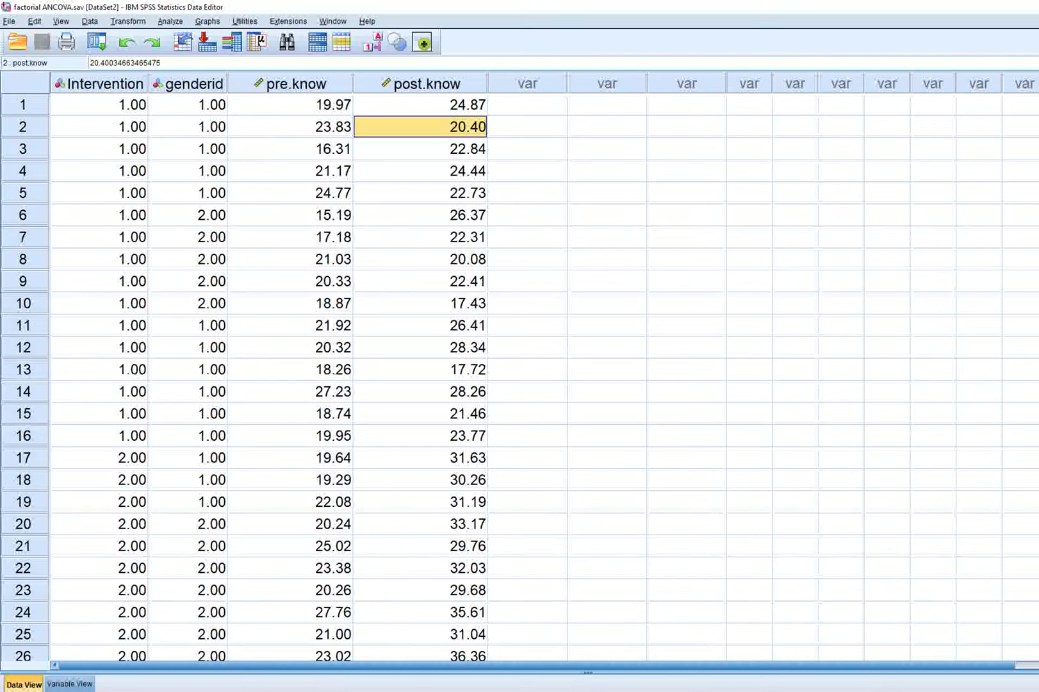
{"action": "left_click", "coordinate": [104, 83]}
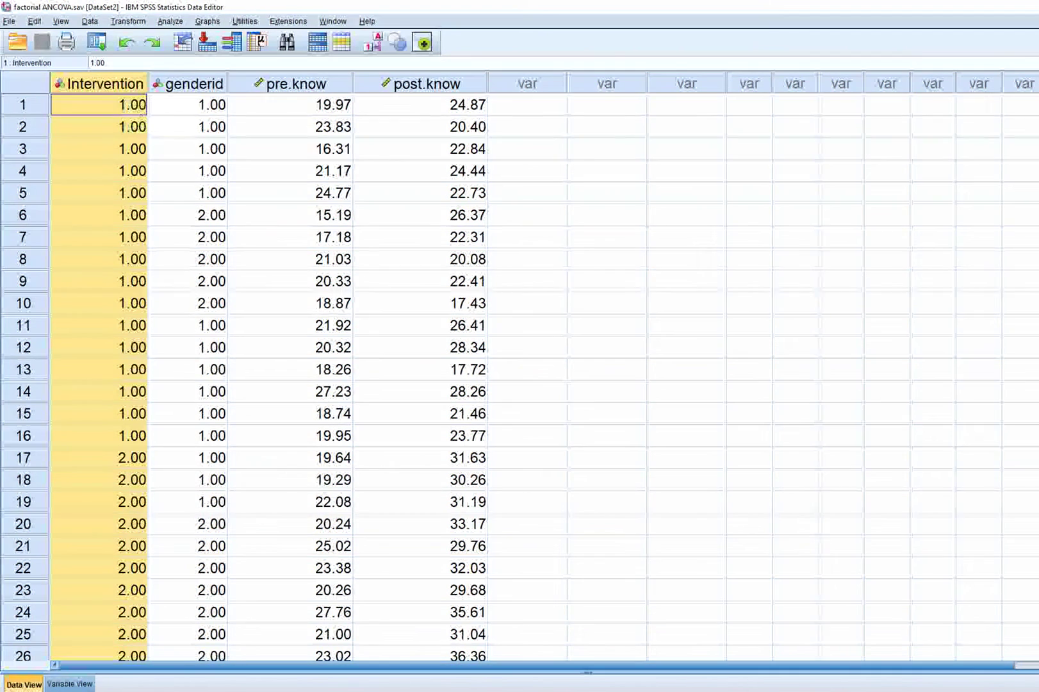
{"action": "left_click", "coordinate": [427, 84]}
{"action": "left_click", "coordinate": [607, 193]}
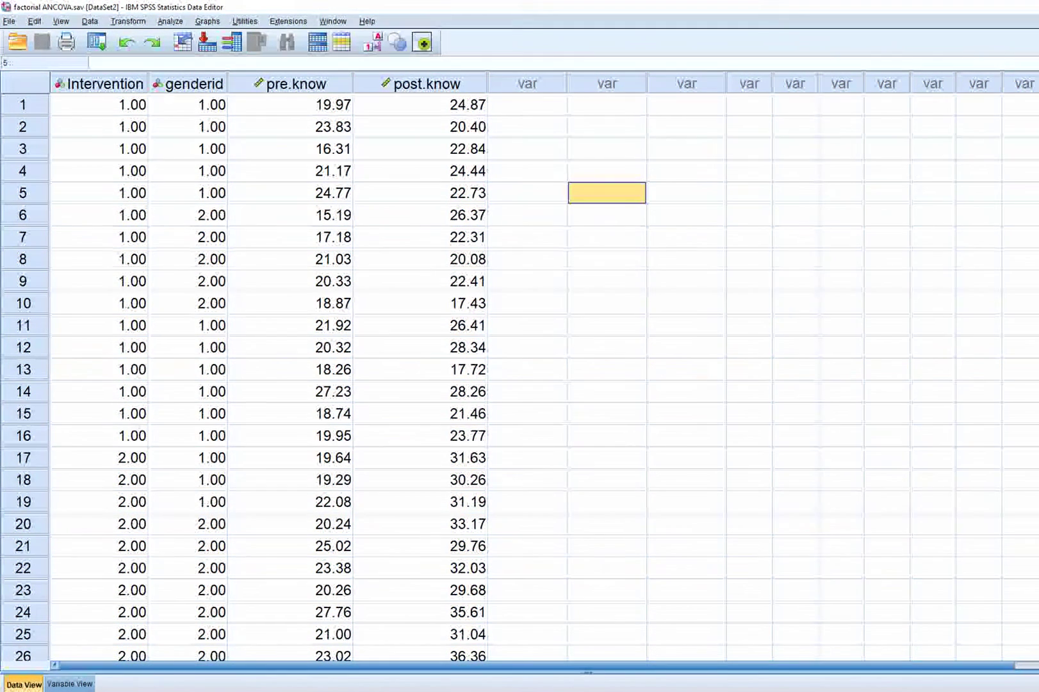
Start a univariate general linear model with Intervention as the fixed factor and post.know as the dependent variable
{"action": "left_click", "coordinate": [170, 21]}
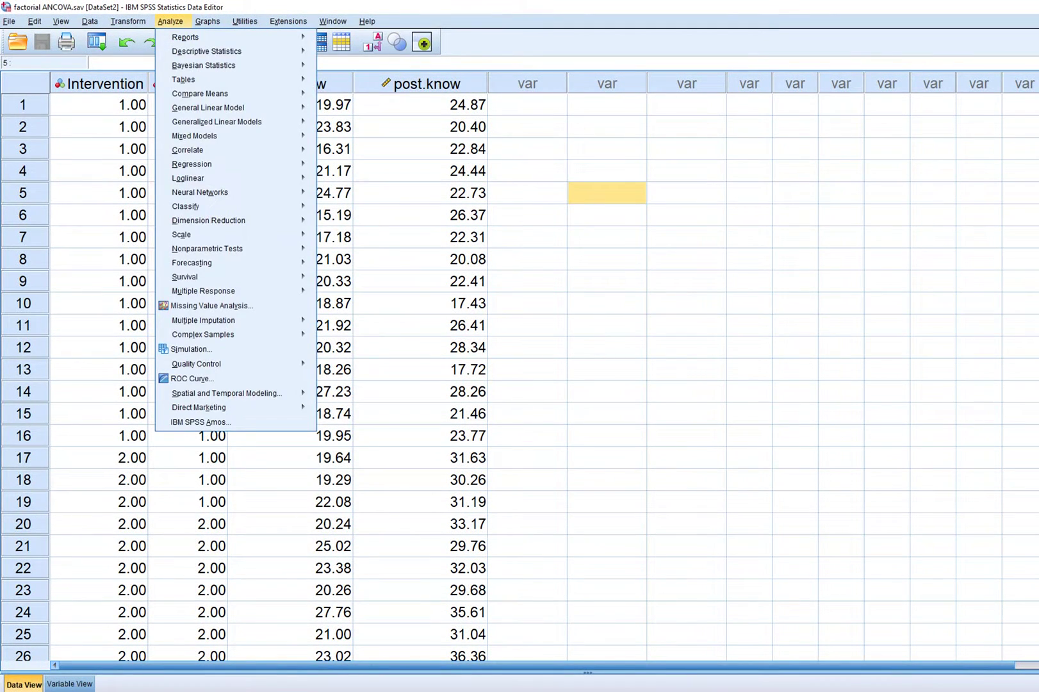
{"action": "mouse_move", "coordinate": [209, 108]}
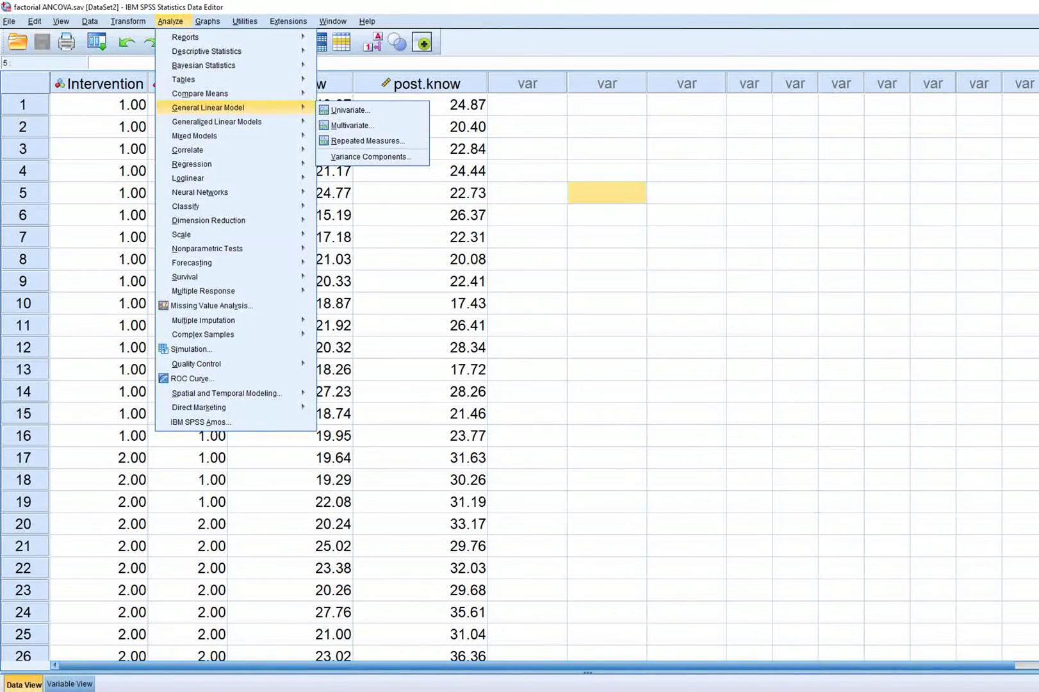
{"action": "key", "text": "Right"}
{"action": "key", "text": "Return"}
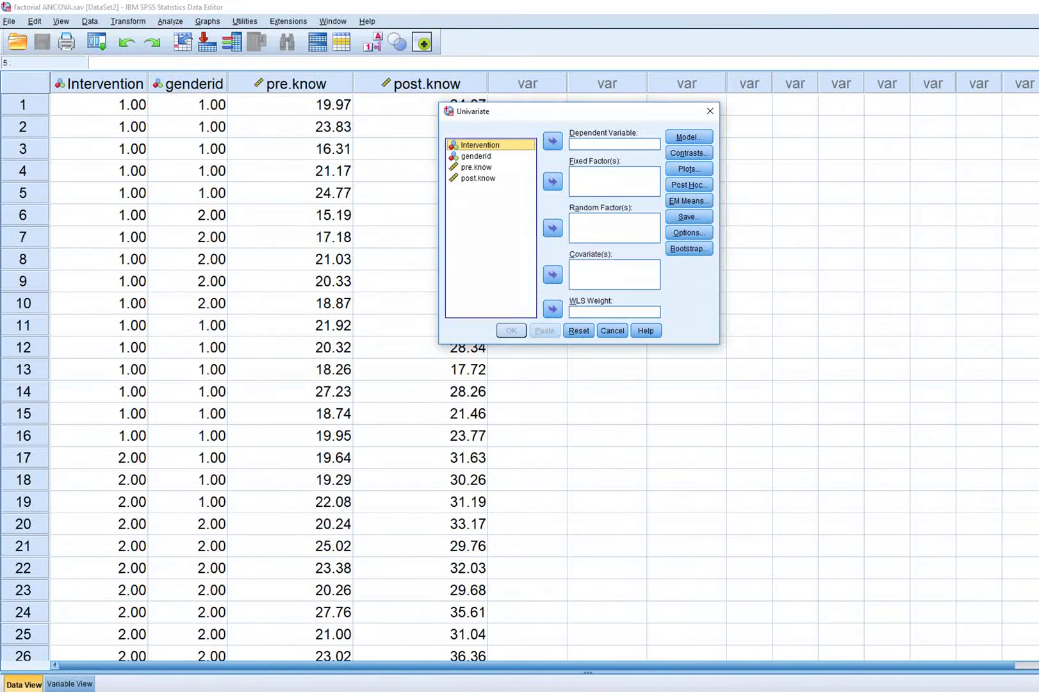
{"action": "left_click", "coordinate": [553, 182]}
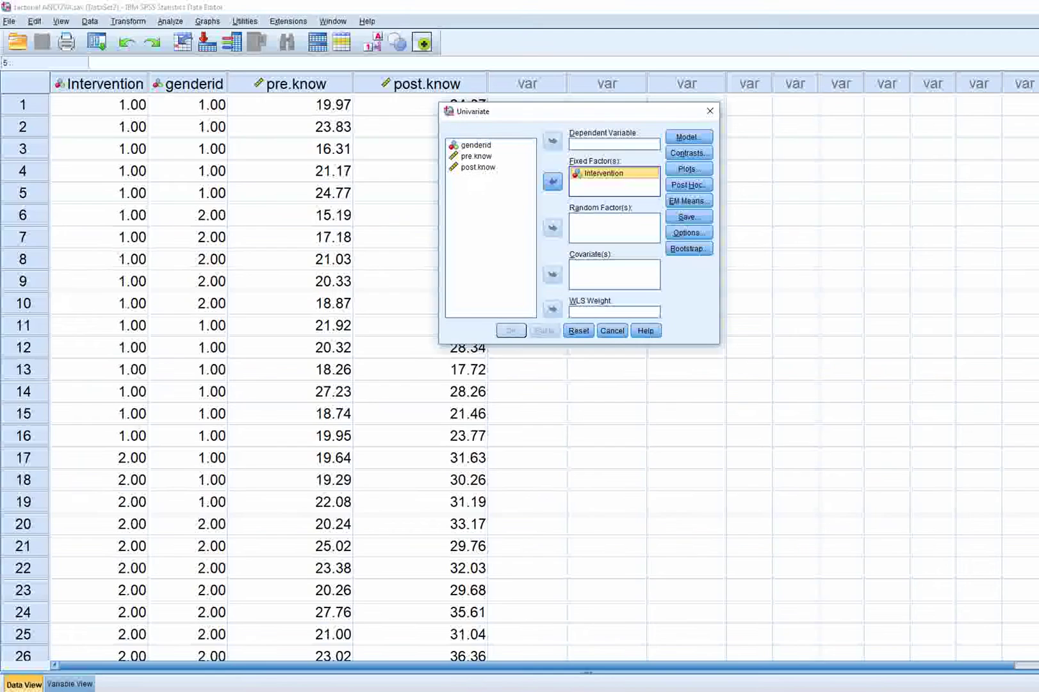
{"action": "left_click", "coordinate": [478, 167]}
{"action": "left_click", "coordinate": [552, 140]}
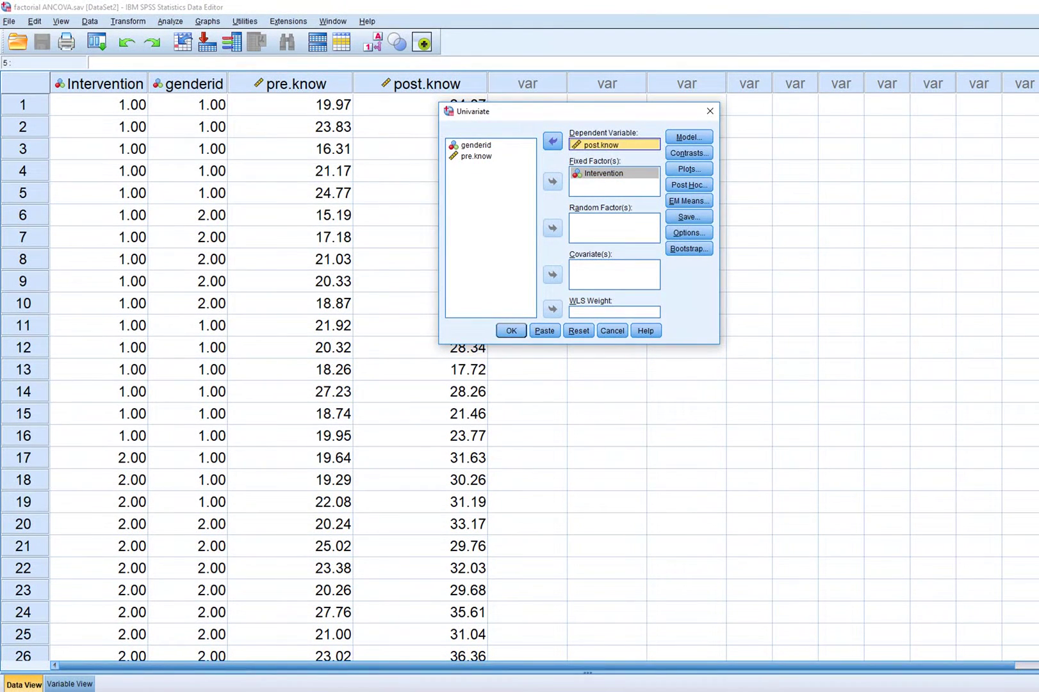
Enable homogeneity tests in the univariate model's options and run the analysis
{"action": "left_click", "coordinate": [689, 233]}
{"action": "left_click", "coordinate": [756, 180]}
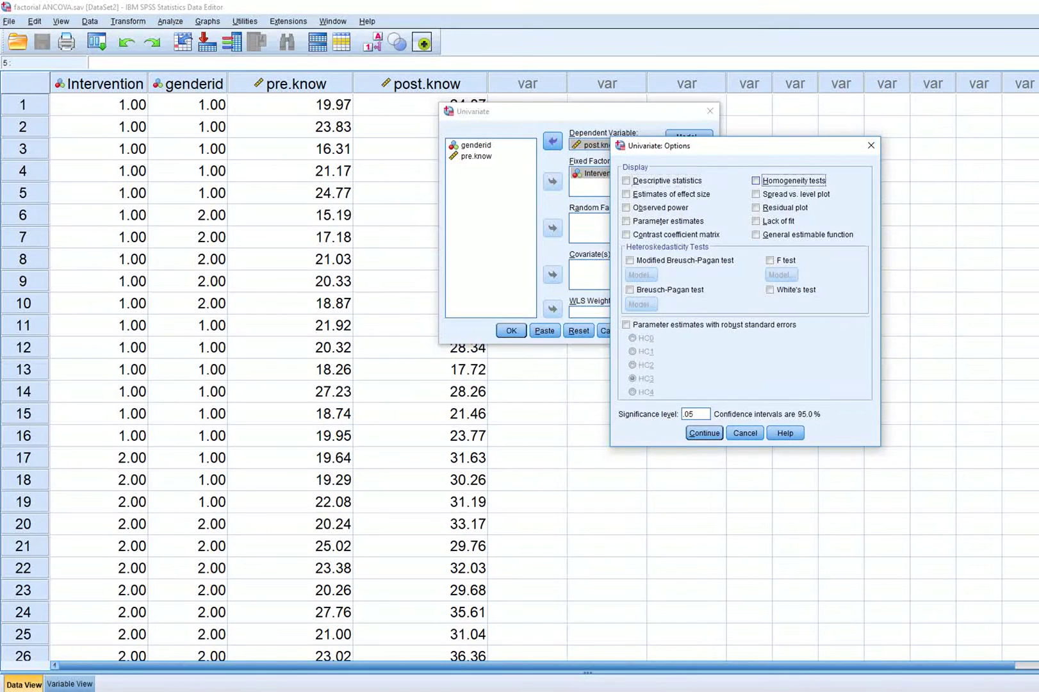
{"action": "left_click", "coordinate": [704, 433]}
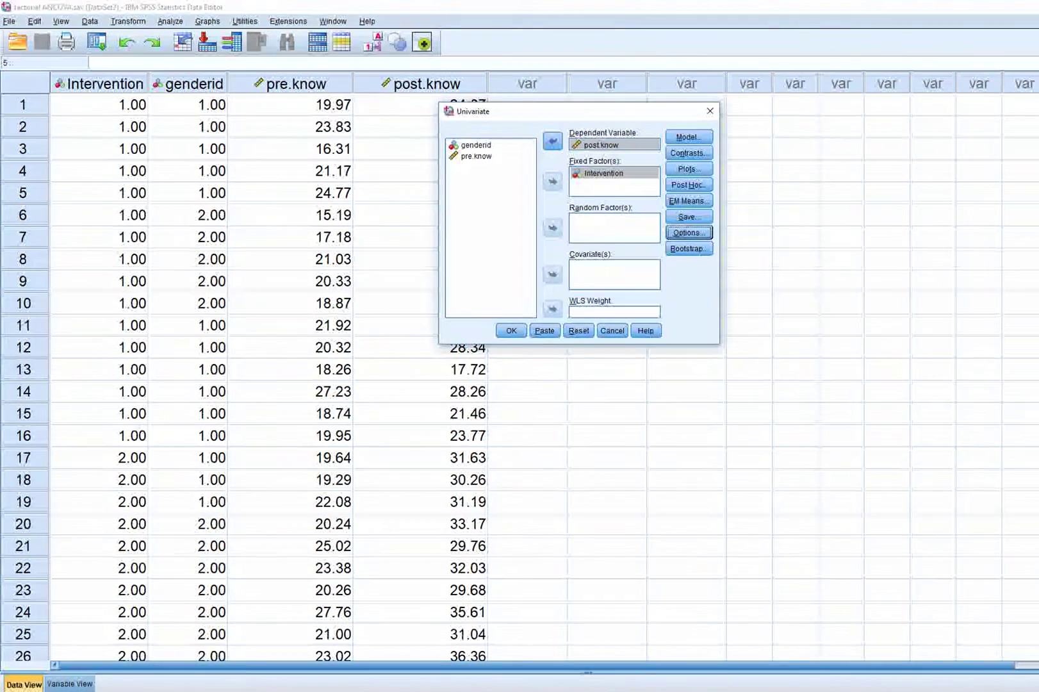
{"action": "left_click", "coordinate": [511, 331]}
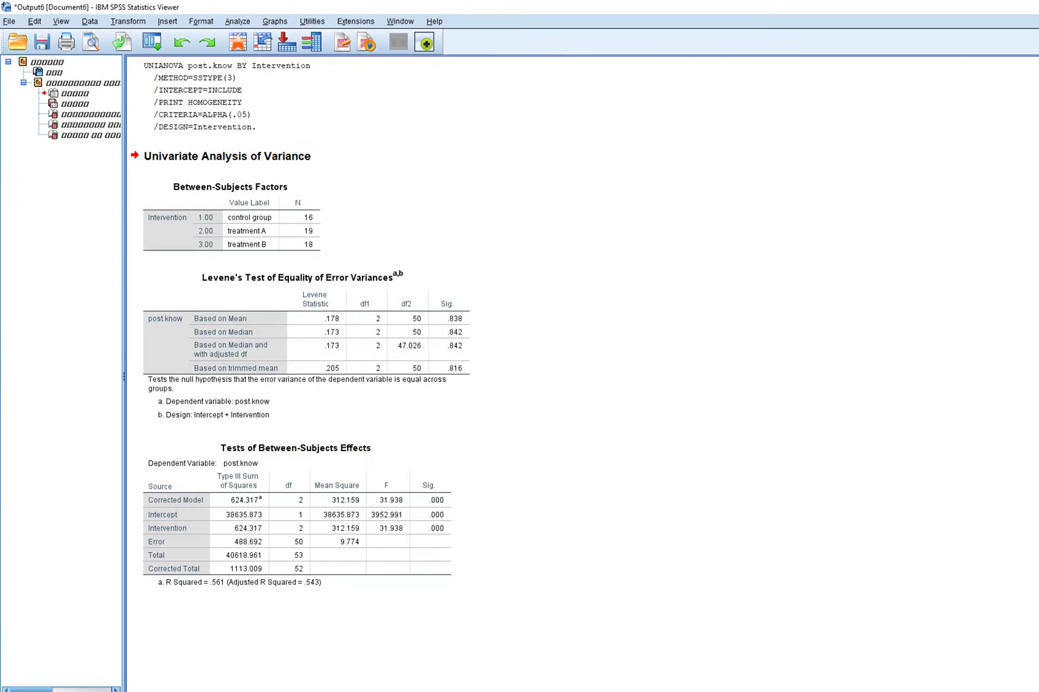
{"action": "mouse_move", "coordinate": [313, 323]}
{"action": "left_mouse_down"}
{"action": "mouse_move", "coordinate": [436, 325]}
{"action": "mouse_move", "coordinate": [470, 312]}
{"action": "mouse_move", "coordinate": [308, 312]}
{"action": "mouse_move", "coordinate": [310, 320]}
{"action": "left_mouse_up"}
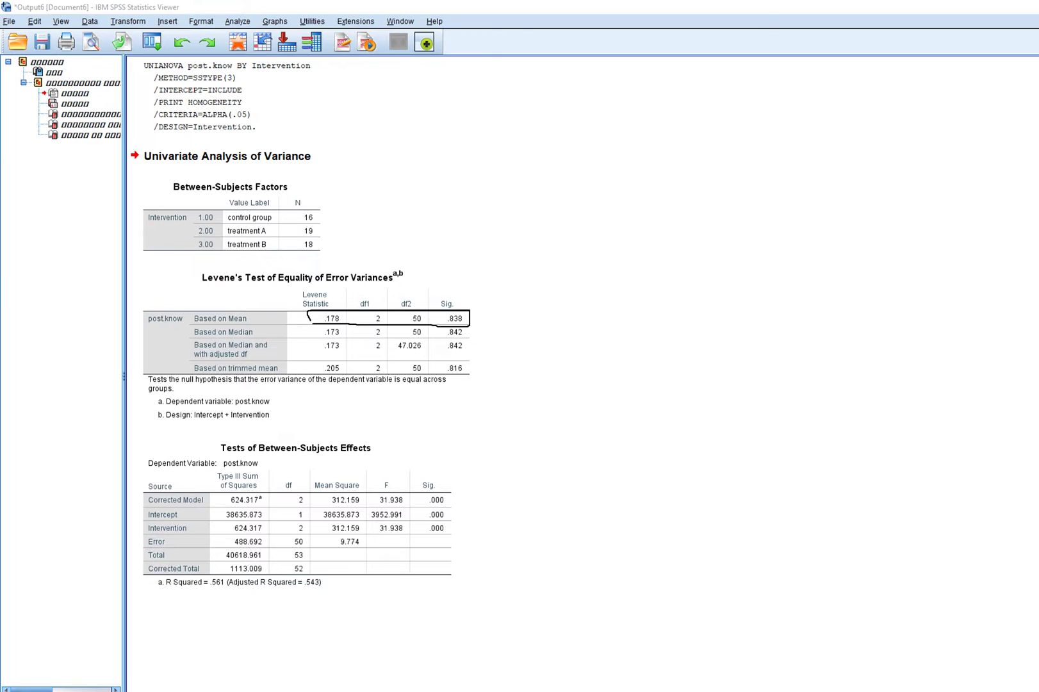
{"action": "mouse_move", "coordinate": [545, 317]}
{"action": "left_mouse_down"}
{"action": "mouse_move", "coordinate": [487, 323]}
{"action": "mouse_move", "coordinate": [501, 330]}
{"action": "left_mouse_up"}
{"action": "key", "text": "Escape"}
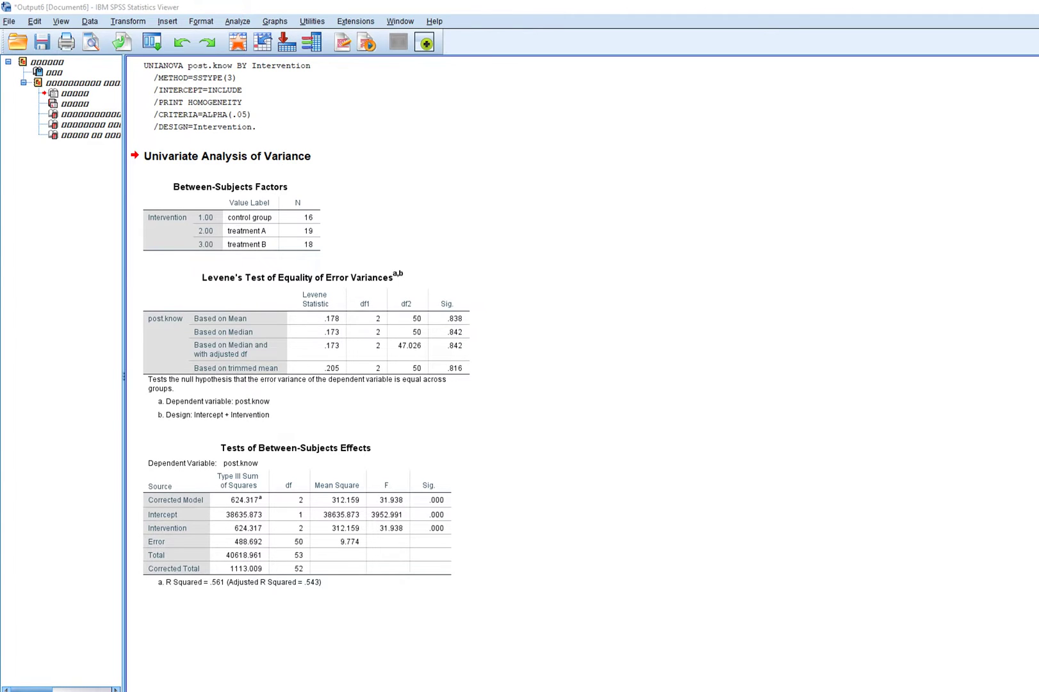
Reopen the univariate general linear model setup and turn off homogeneity tests in its options
{"action": "left_click", "coordinate": [237, 21]}
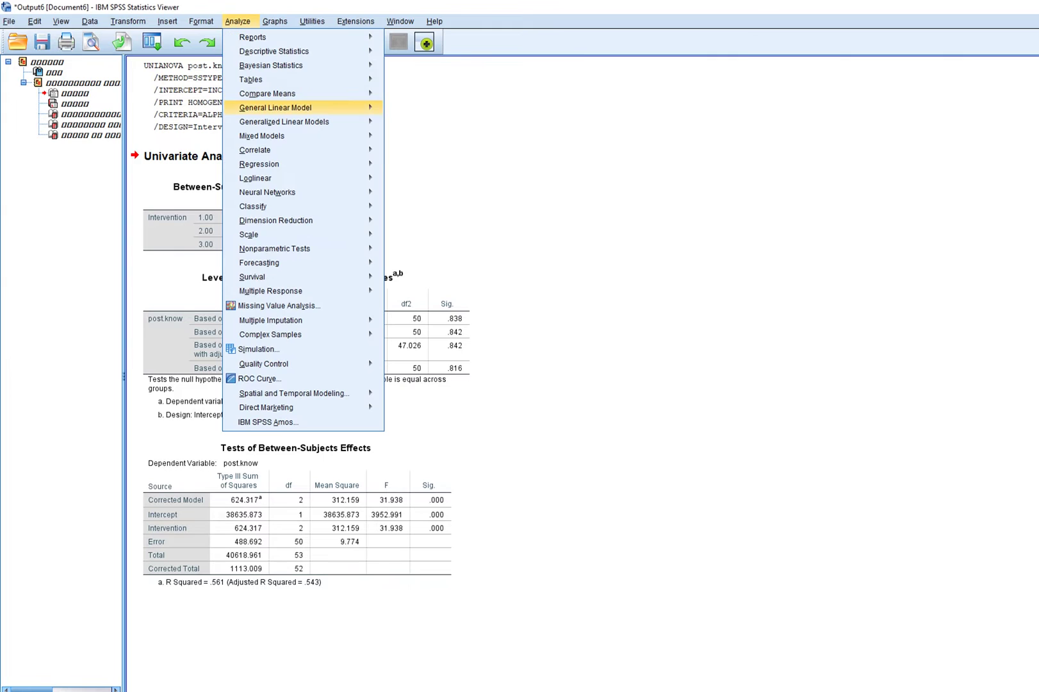
{"action": "mouse_move", "coordinate": [275, 108]}
{"action": "left_click", "coordinate": [416, 110]}
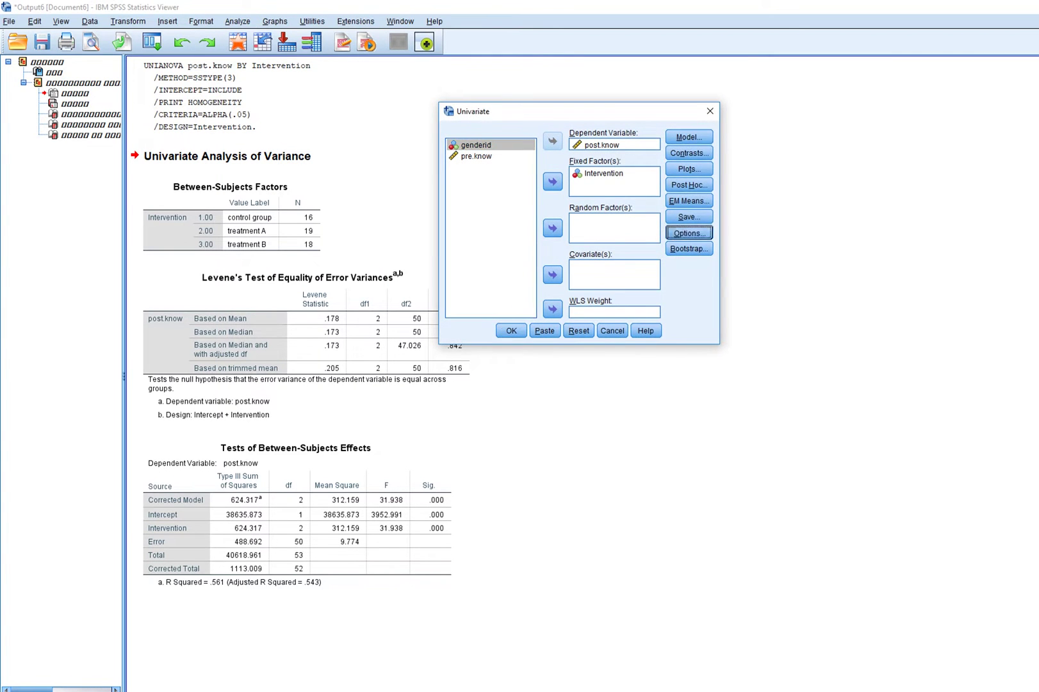
{"action": "left_click", "coordinate": [690, 232]}
{"action": "left_click", "coordinate": [756, 181]}
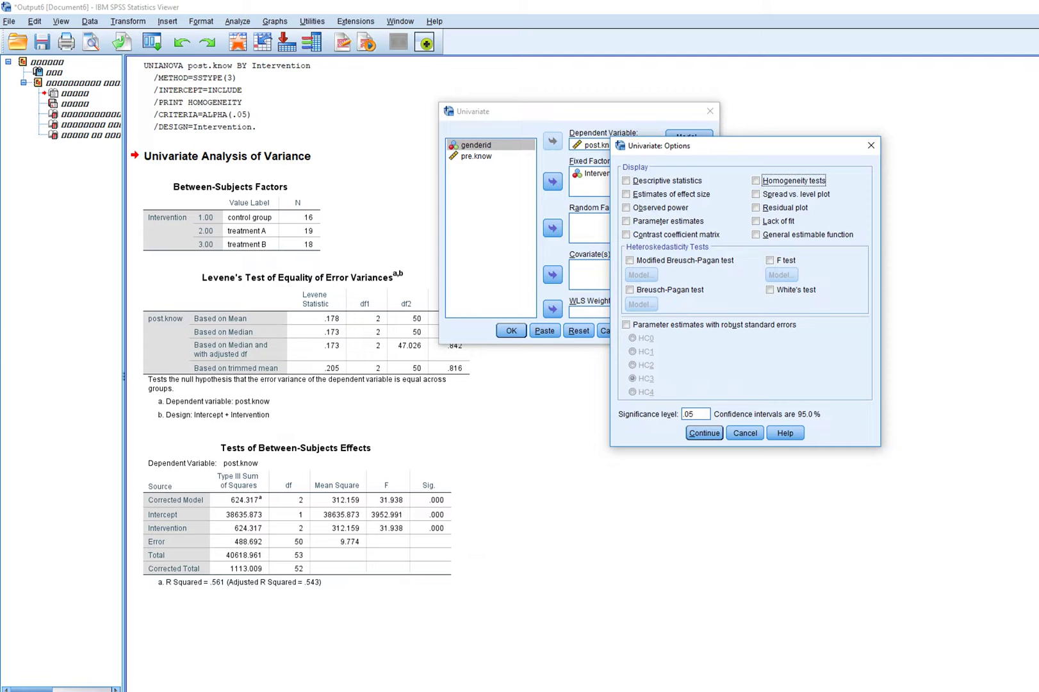
{"action": "key", "text": "Return"}
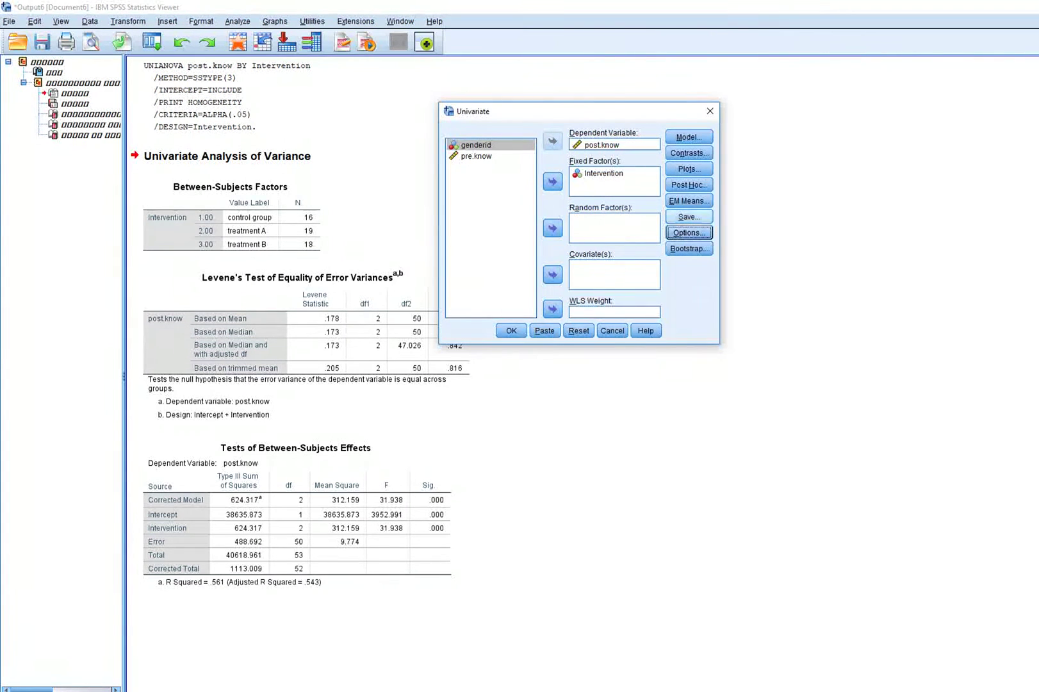
Choose to save the unstandardized residuals from the post.know by Intervention model and run the analysis
{"action": "left_click", "coordinate": [689, 216]}
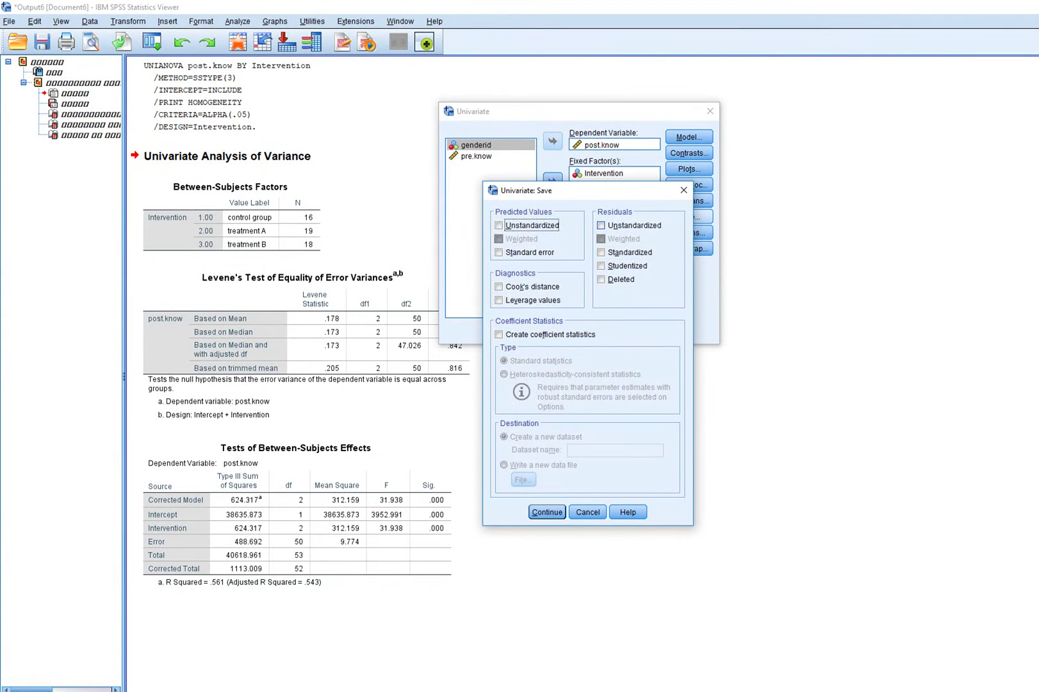
{"action": "left_click", "coordinate": [601, 225]}
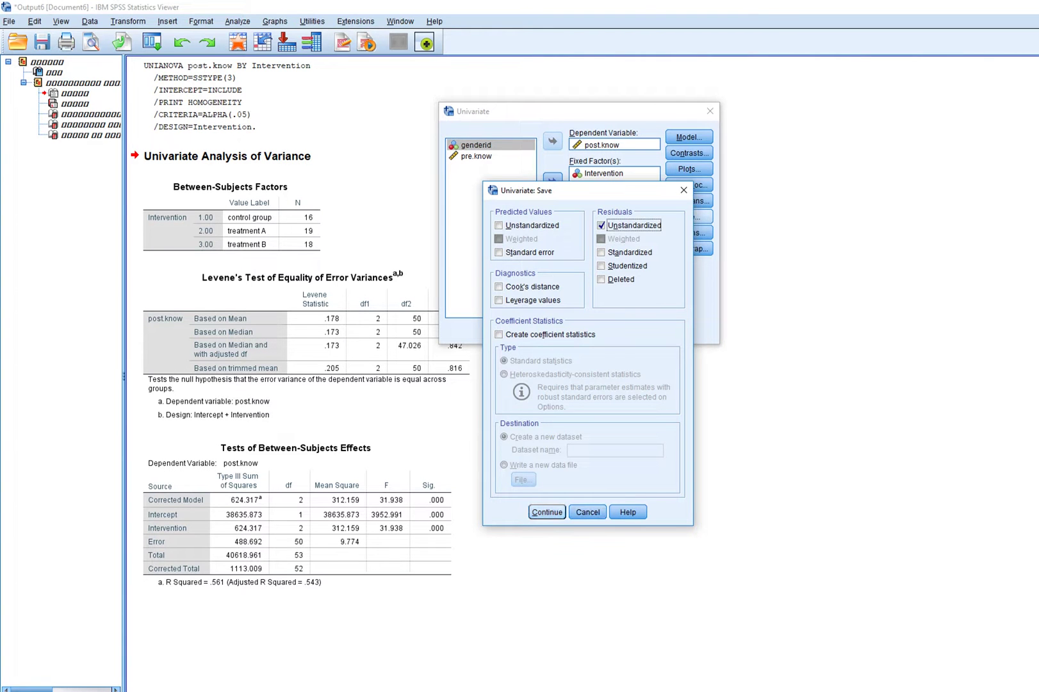
{"action": "left_click", "coordinate": [547, 512]}
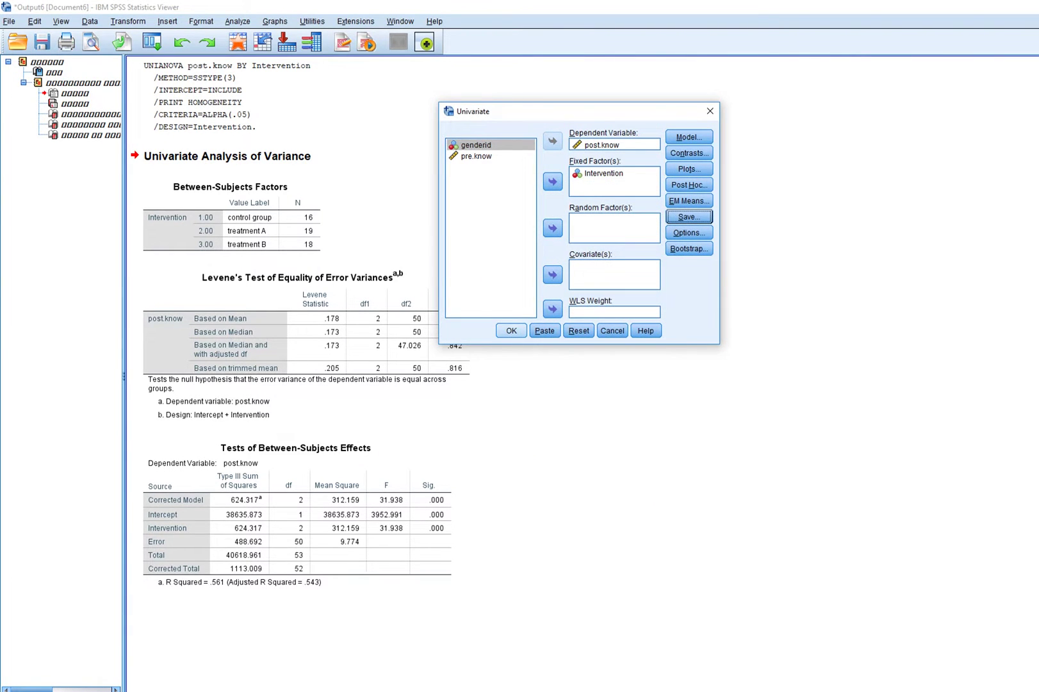
{"action": "left_click", "coordinate": [510, 330]}
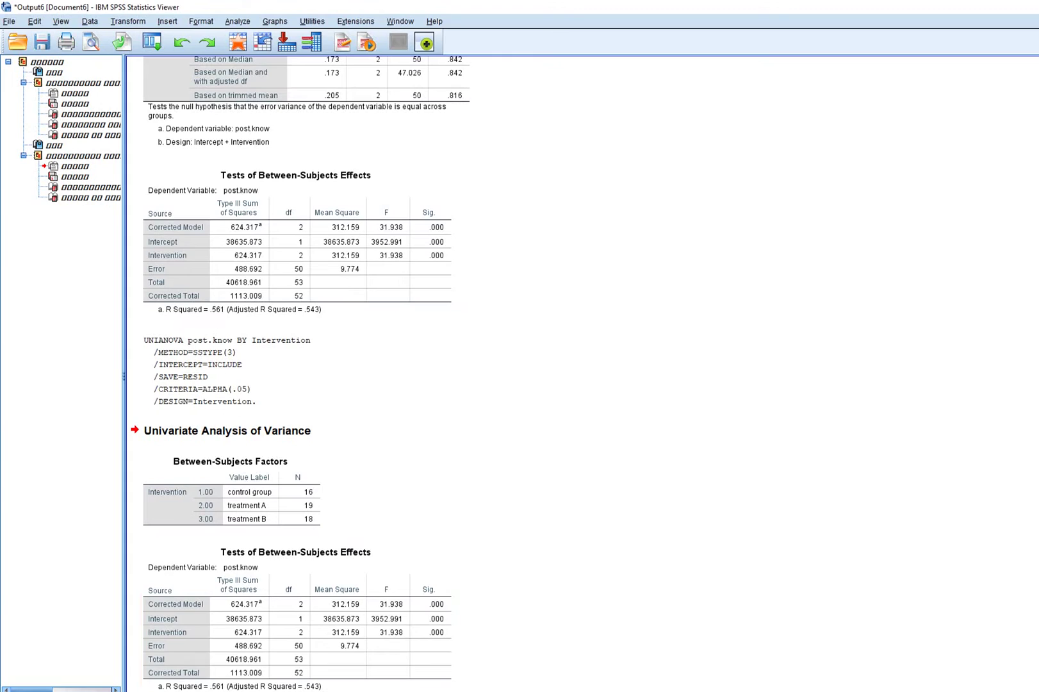
Switch to the factorial ANCOVA data and inspect the saved residuals in RES_1 alongside post.know
{"action": "mouse_move", "coordinate": [346, 691]}
{"action": "left_click", "coordinate": [346, 655]}
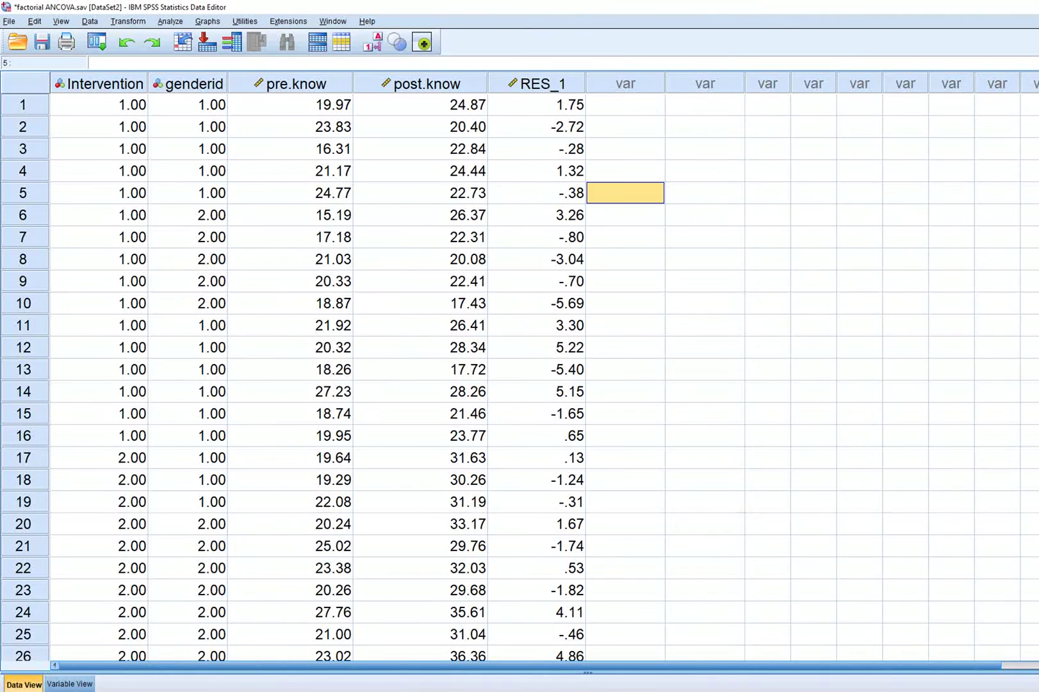
{"action": "left_click", "coordinate": [537, 83]}
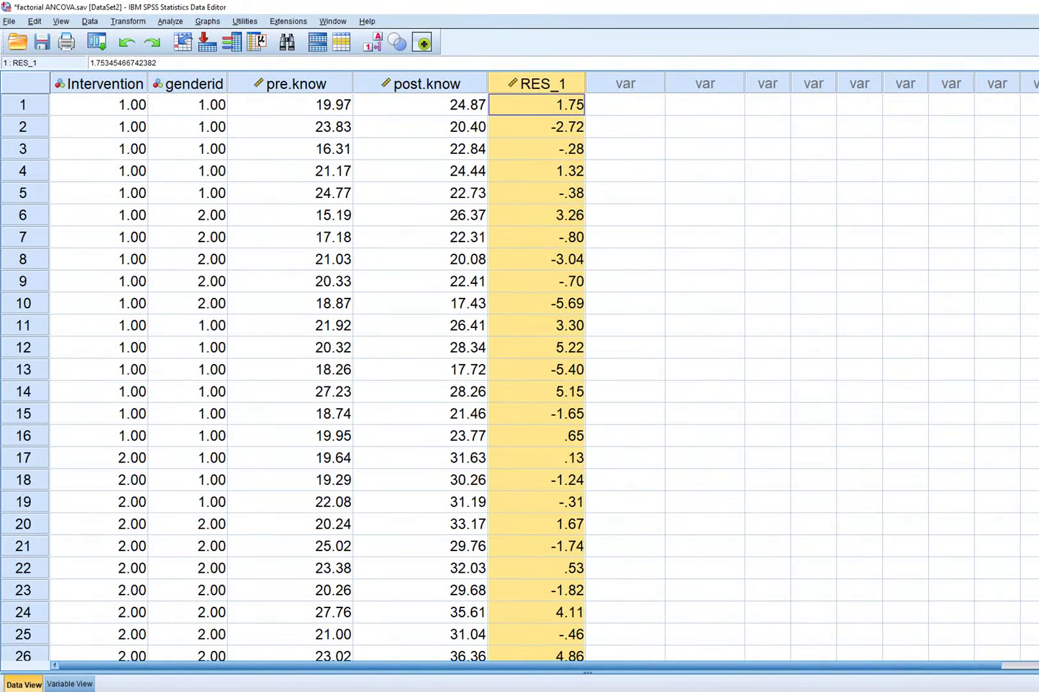
{"action": "left_click", "coordinate": [427, 83]}
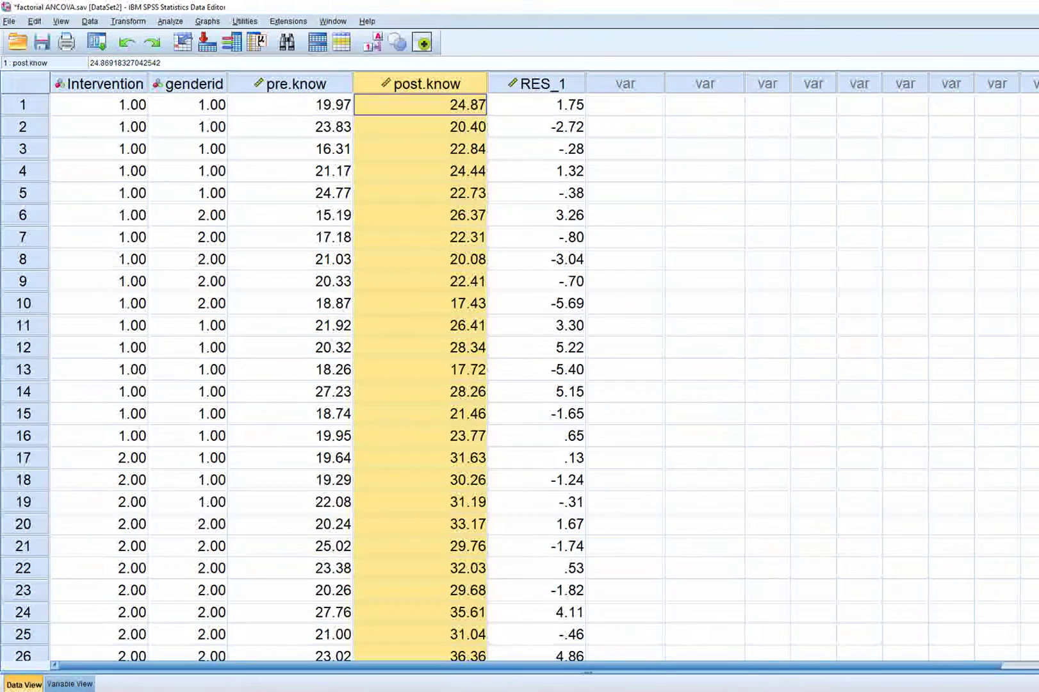
{"action": "left_click", "coordinate": [536, 193]}
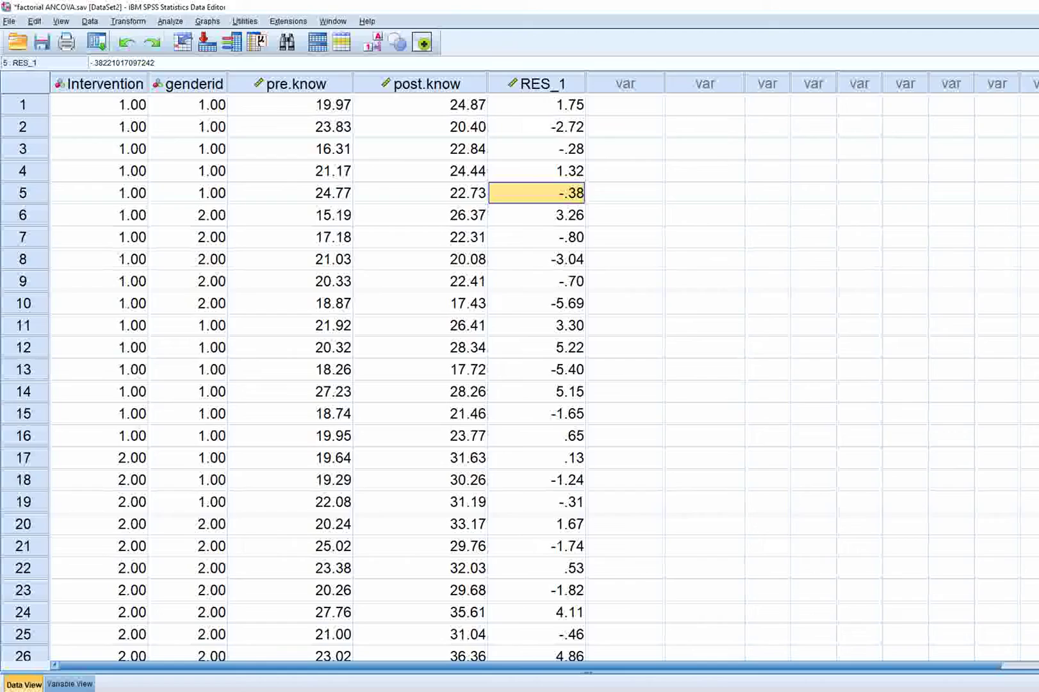
Clear the previous compute settings and compute a new variable absRES as abs(RES_1)
{"action": "left_click", "coordinate": [127, 21]}
{"action": "key", "text": "Return"}
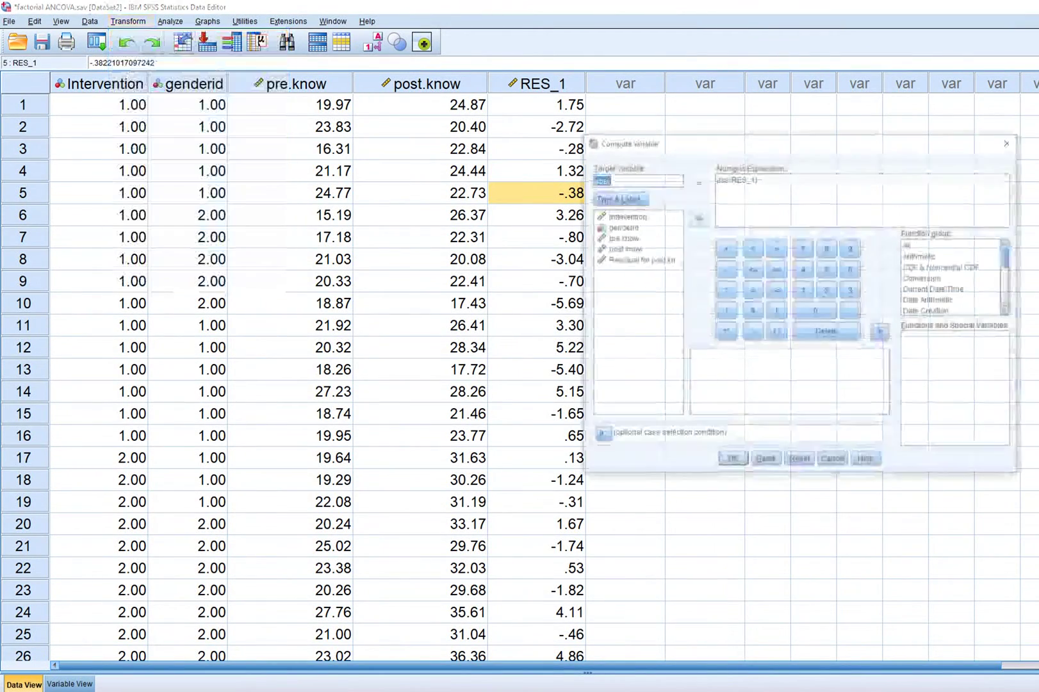
{"action": "key", "text": "alt+r"}
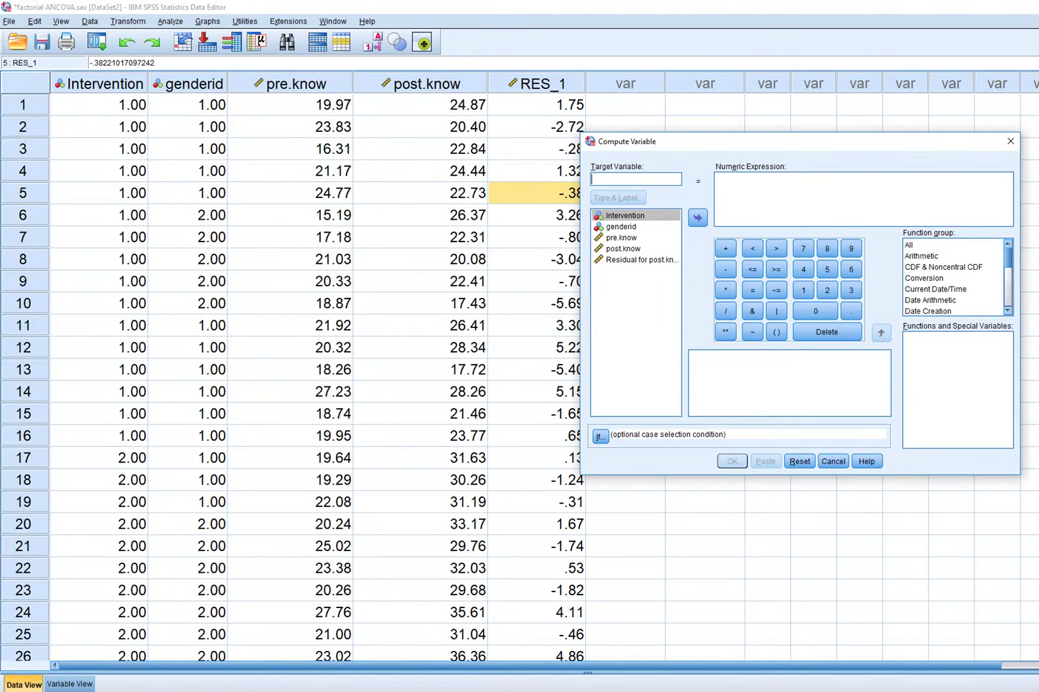
{"action": "type", "text": "abs"}
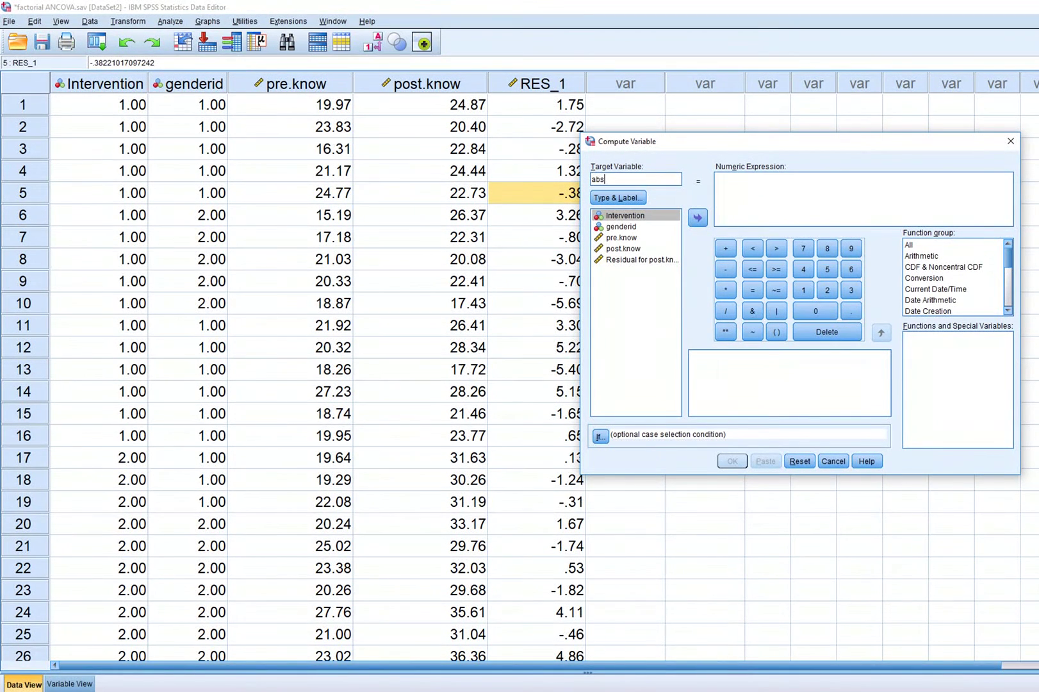
{"action": "type", "text": "RES"}
{"action": "left_click", "coordinate": [716, 179]}
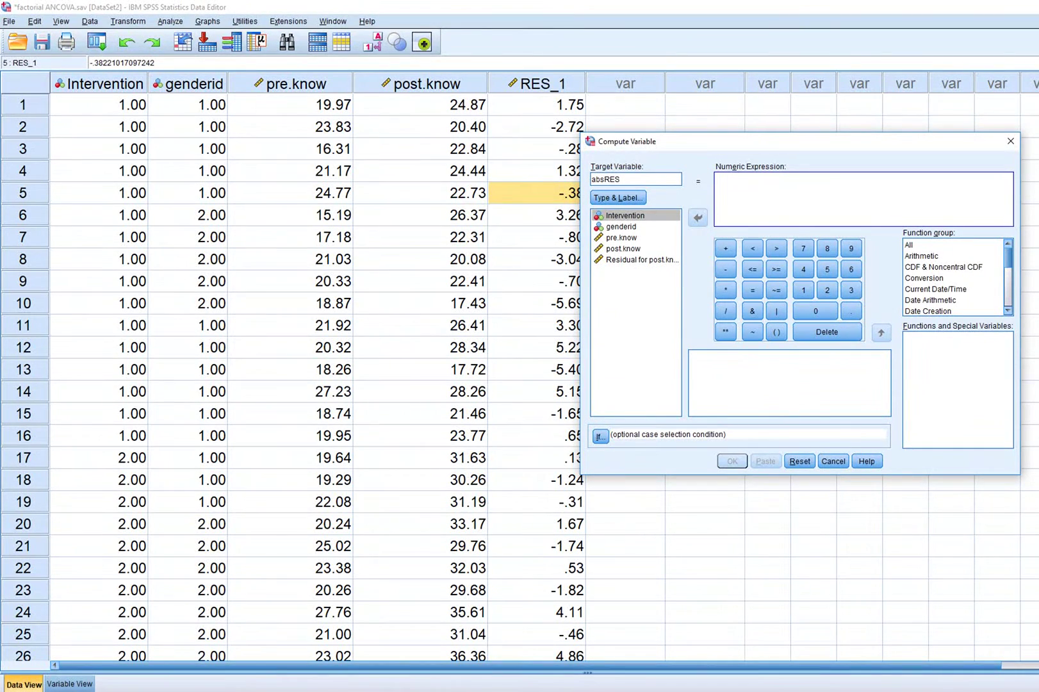
{"action": "type", "text": "abs("}
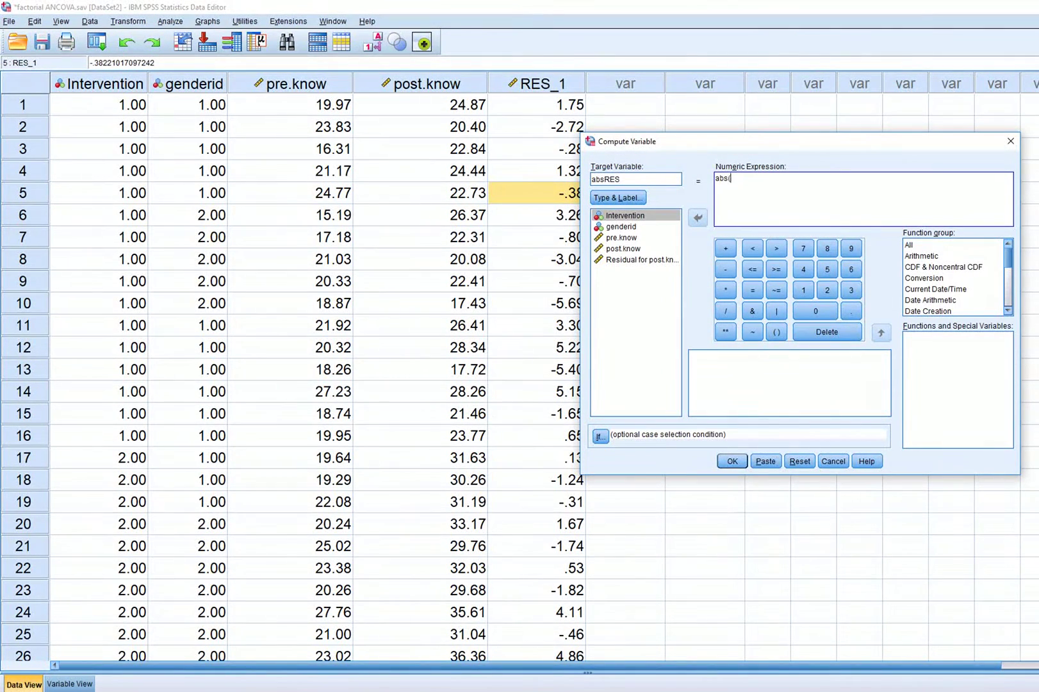
{"action": "double_click", "coordinate": [637, 260]}
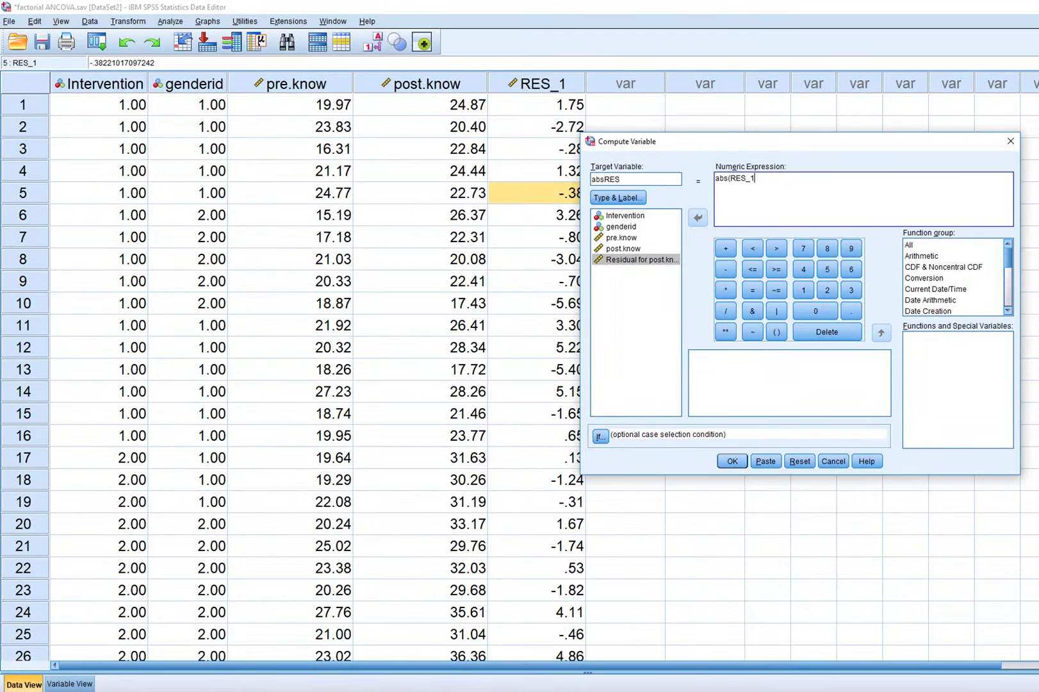
{"action": "type", "text": ")"}
{"action": "left_click", "coordinate": [732, 461]}
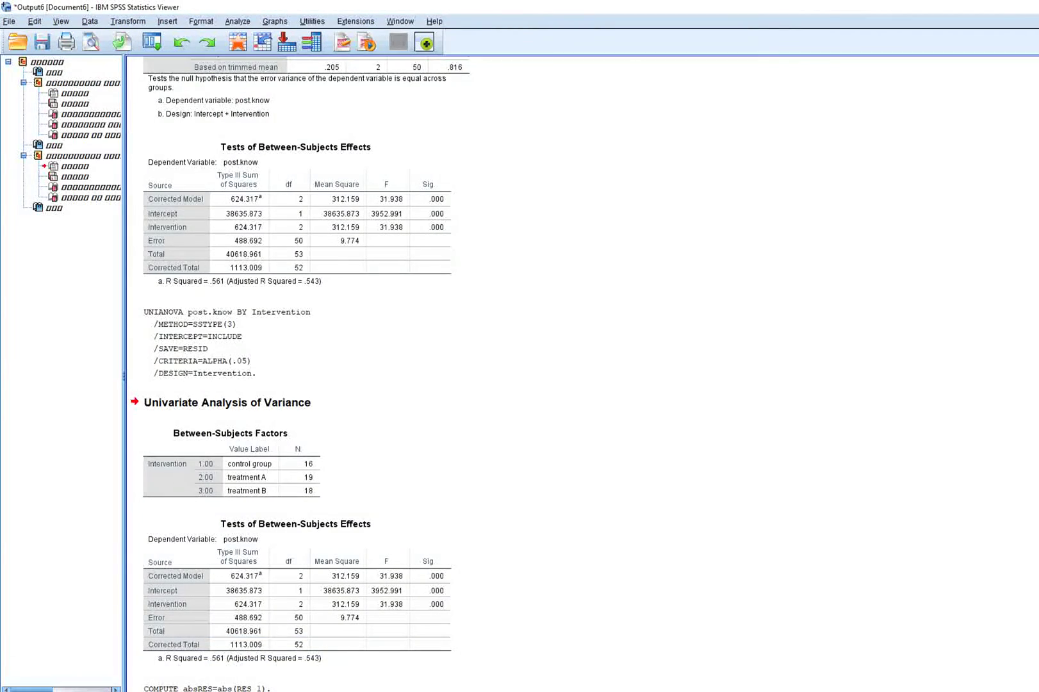
Check the absRES column in the data, then replace post.know with absRES as the dependent variable in the univariate general linear model
{"action": "mouse_move", "coordinate": [346, 691]}
{"action": "left_click", "coordinate": [346, 660]}
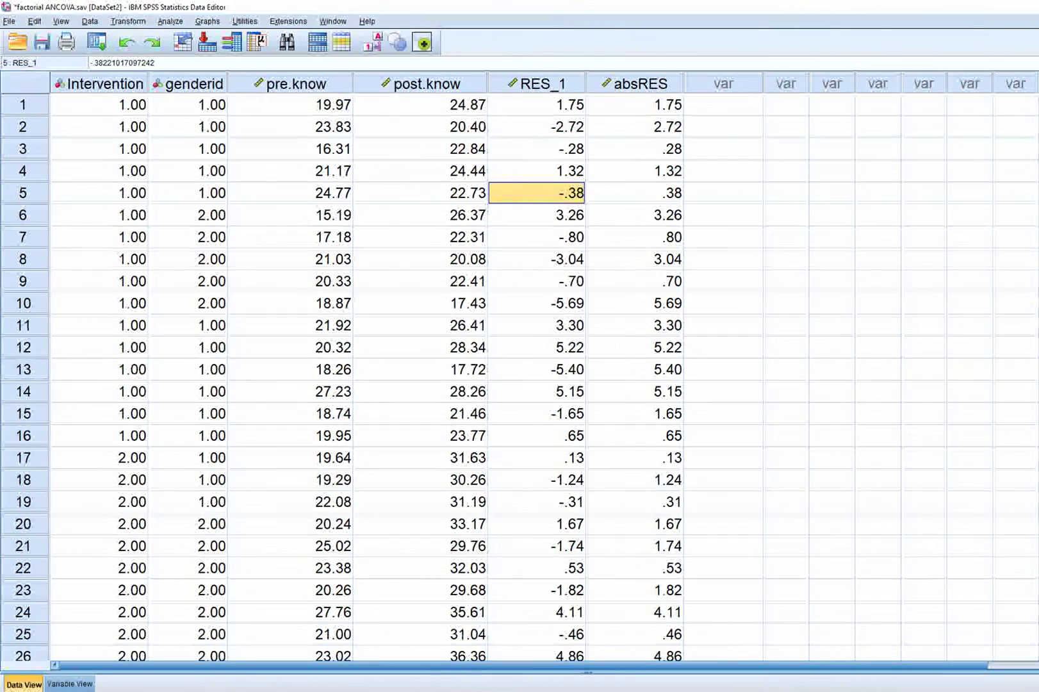
{"action": "left_click", "coordinate": [641, 83]}
{"action": "left_click", "coordinate": [723, 170]}
{"action": "left_click", "coordinate": [170, 21]}
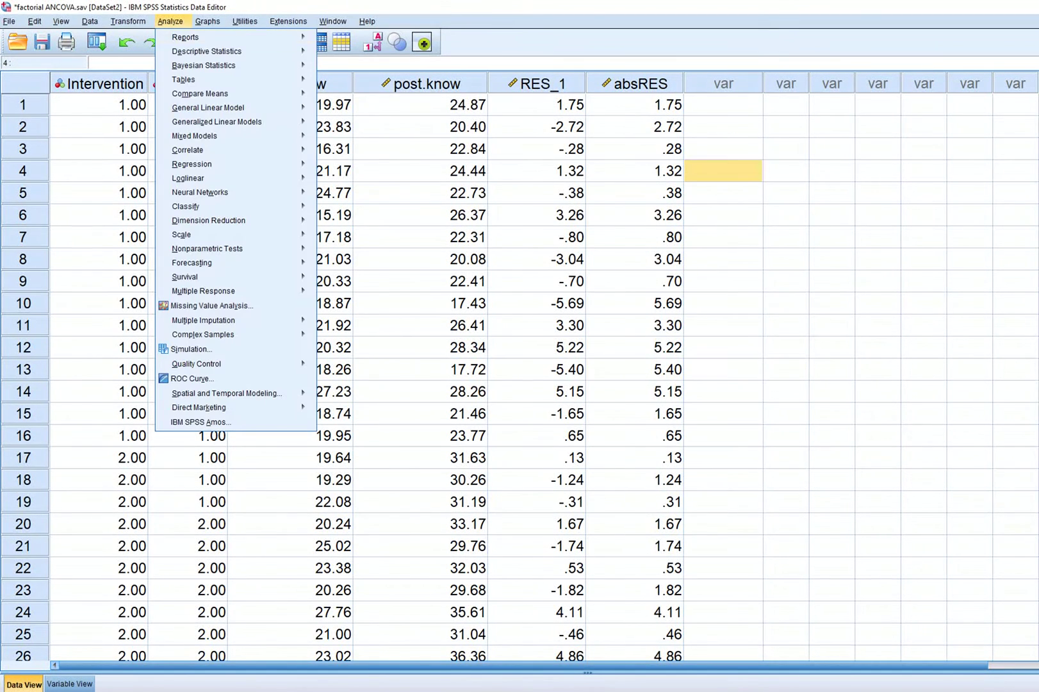
{"action": "mouse_move", "coordinate": [208, 107]}
{"action": "left_click", "coordinate": [349, 110]}
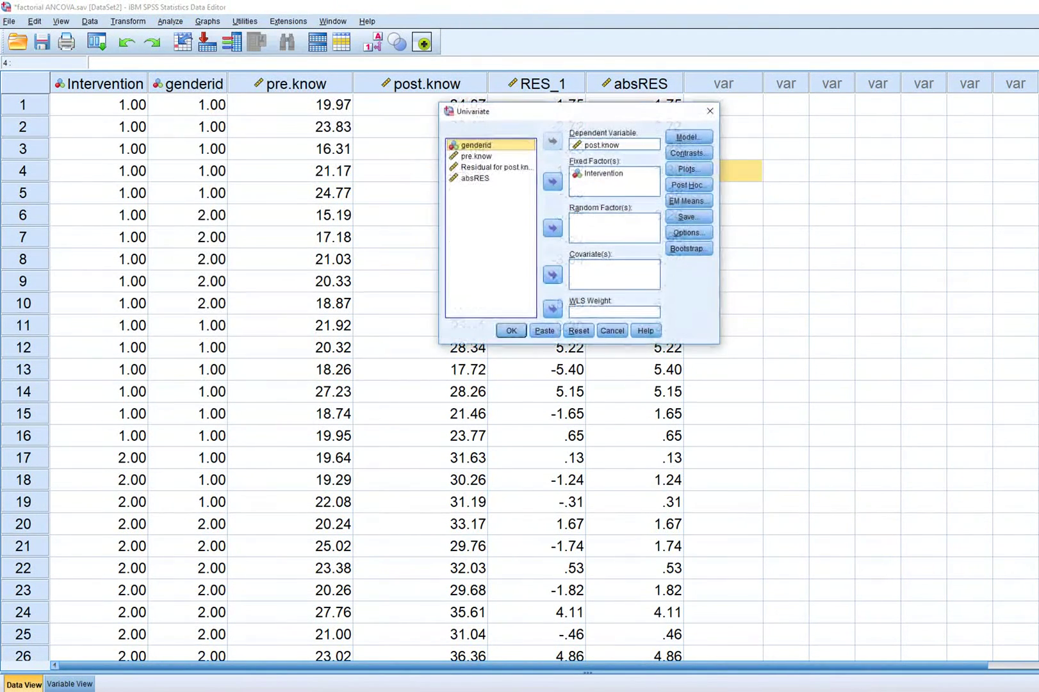
{"action": "left_click", "coordinate": [614, 144]}
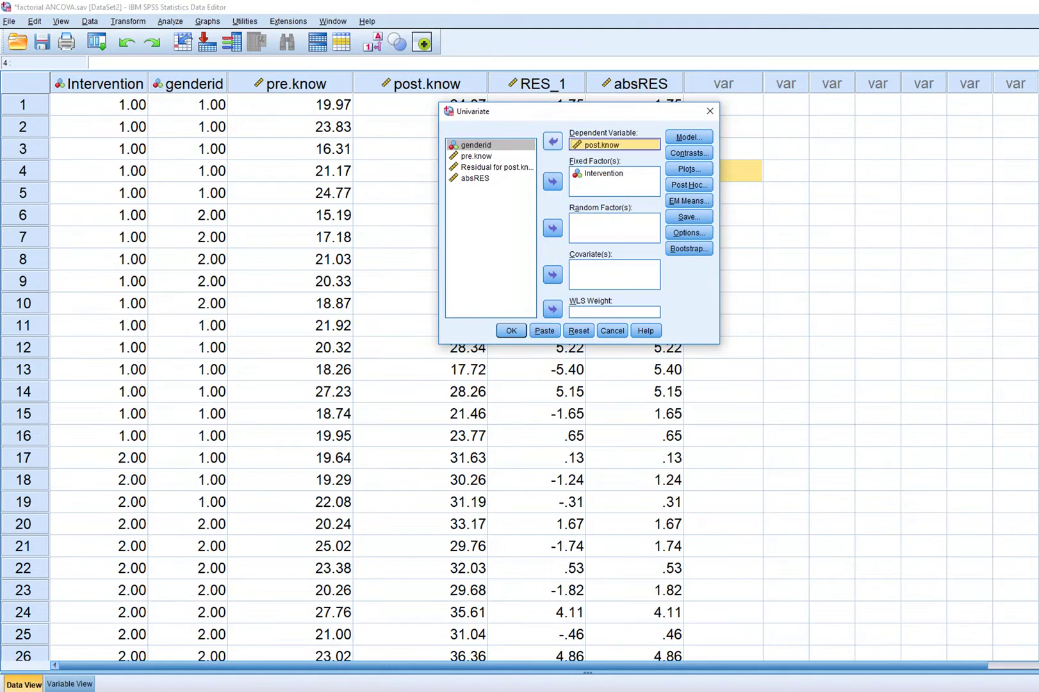
{"action": "left_click", "coordinate": [553, 141]}
{"action": "left_click", "coordinate": [475, 189]}
{"action": "left_click", "coordinate": [553, 141]}
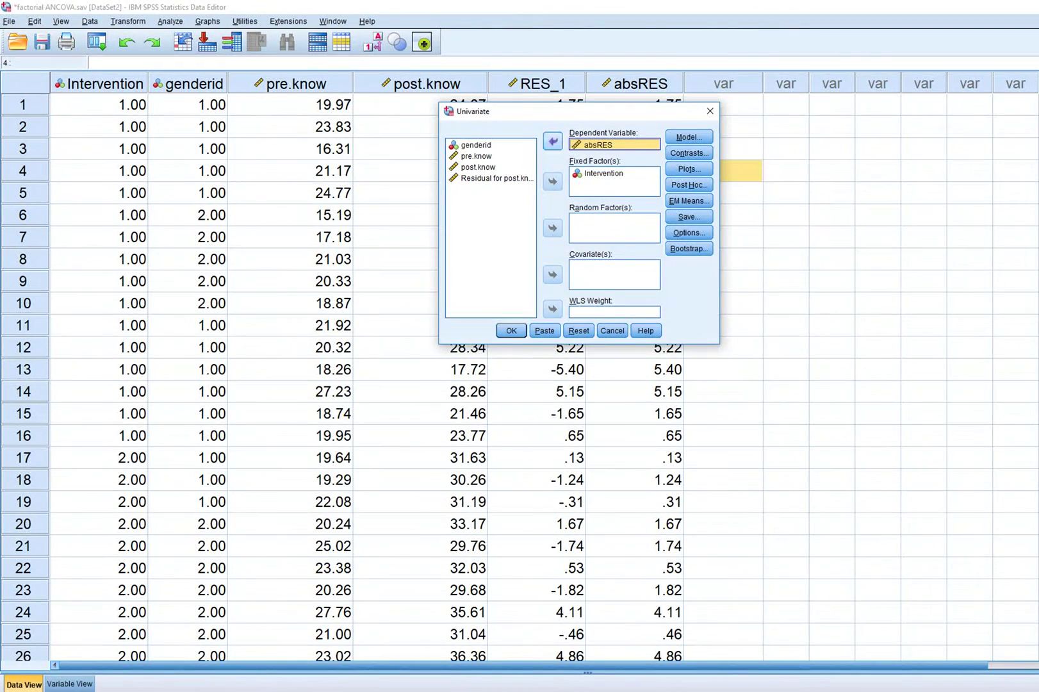
Turn off saving unstandardized residuals, leave homogeneity tests off, and run the univariate analysis of absRES by Intervention
{"action": "left_click", "coordinate": [689, 216]}
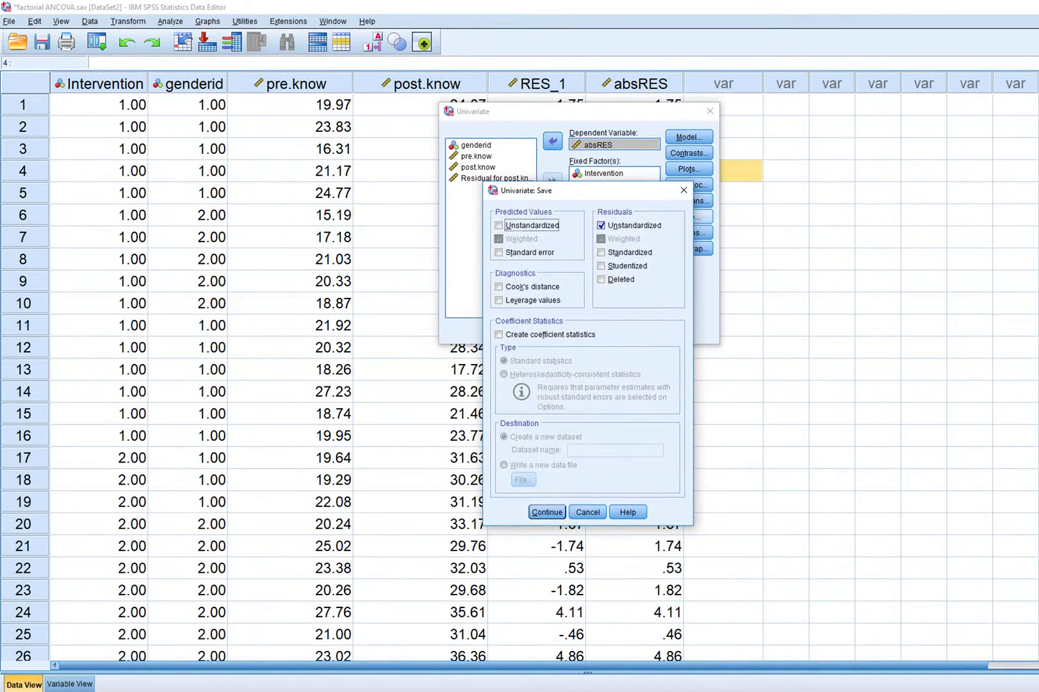
{"action": "left_click", "coordinate": [547, 512]}
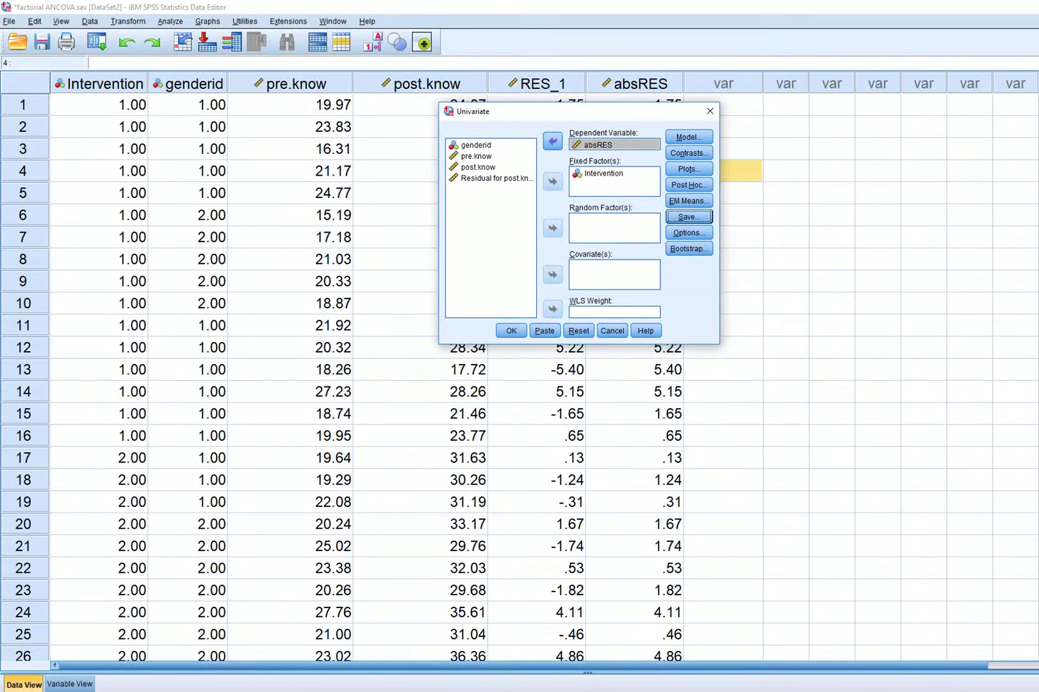
{"action": "left_click", "coordinate": [689, 233]}
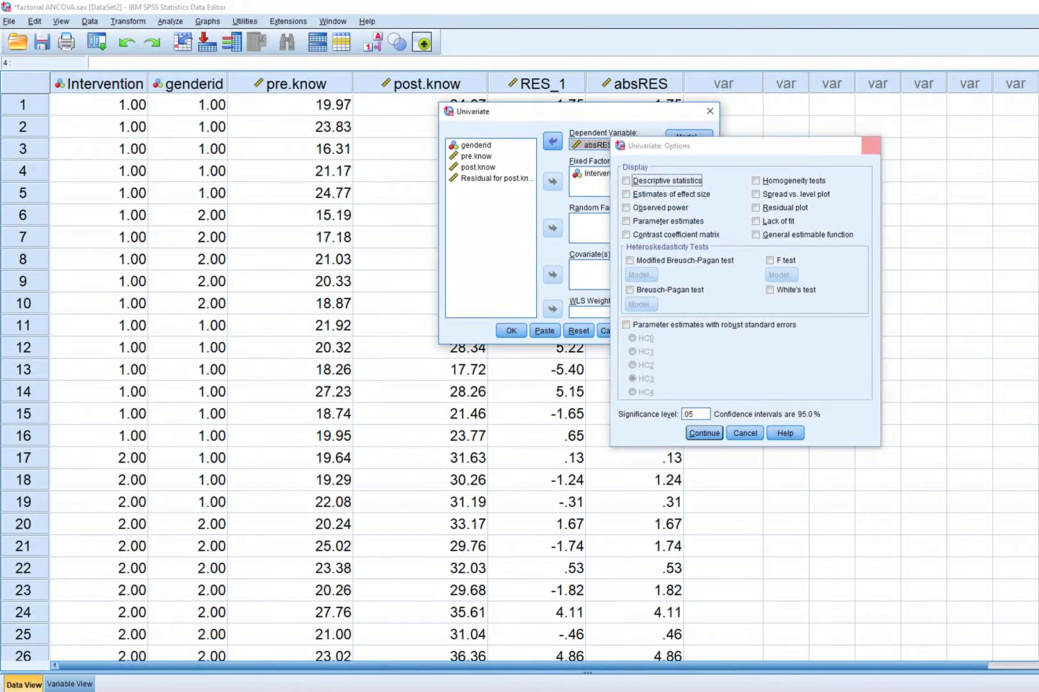
{"action": "left_click", "coordinate": [872, 146]}
{"action": "left_click", "coordinate": [512, 331]}
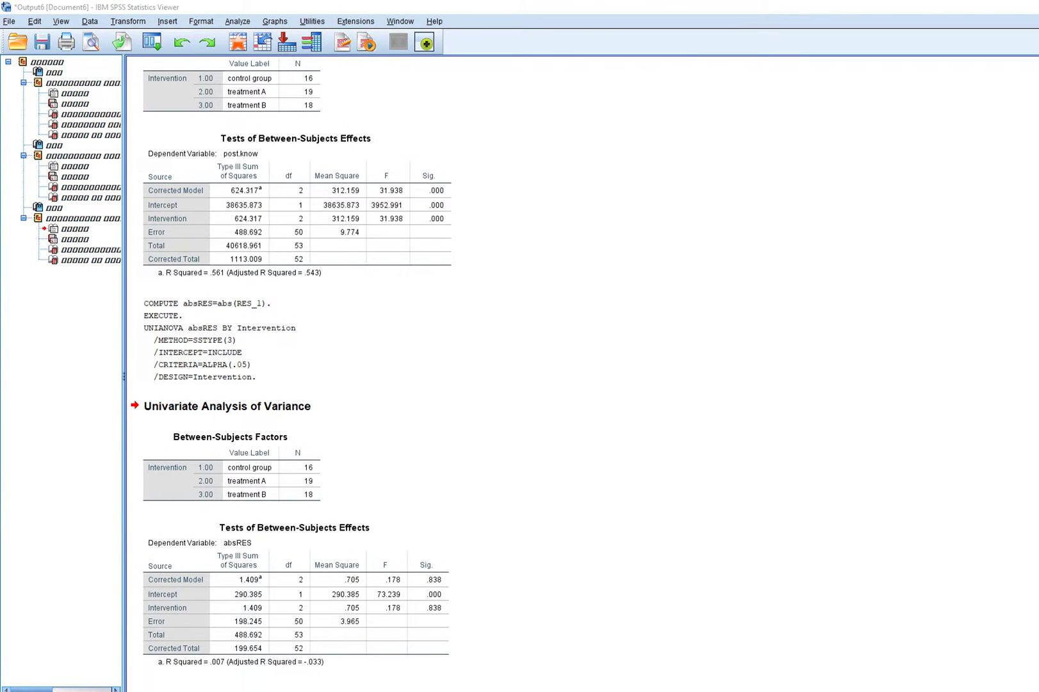
Compare the Corrected Model row for absRES with the Based on Mean row of Levene's test for post.know
{"action": "mouse_move", "coordinate": [238, 586]}
{"action": "left_mouse_down"}
{"action": "mouse_move", "coordinate": [431, 580]}
{"action": "mouse_move", "coordinate": [450, 569]}
{"action": "mouse_move", "coordinate": [361, 564]}
{"action": "mouse_move", "coordinate": [293, 590]}
{"action": "mouse_move", "coordinate": [300, 574]}
{"action": "left_mouse_up"}
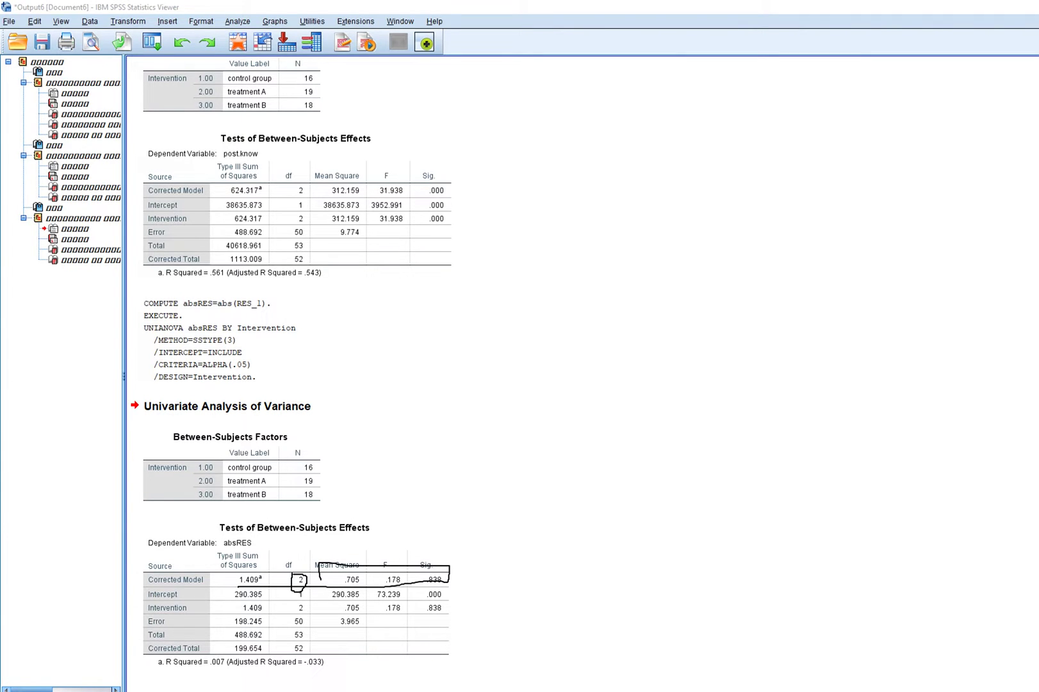
{"action": "key", "text": "Escape"}
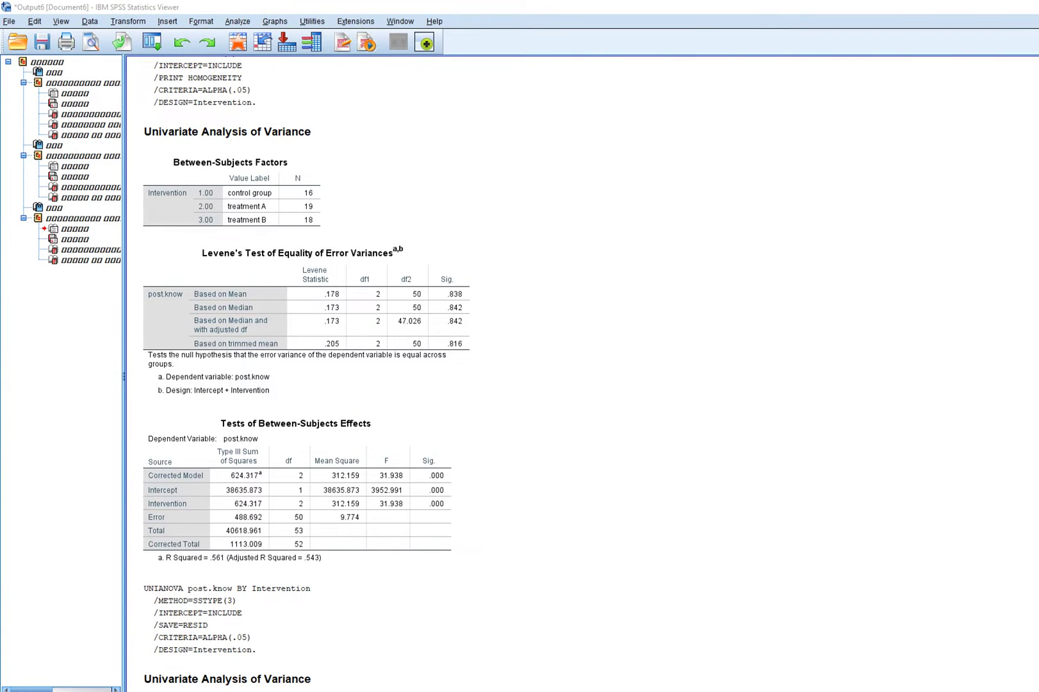
{"action": "left_click_drag", "start_coordinate": [445, 301], "coordinate": [485, 299]}
{"action": "left_click_drag", "start_coordinate": [312, 301], "coordinate": [344, 308]}
{"action": "scroll", "coordinate": [297, 373], "scroll_direction": "down", "scroll_amount": 15}
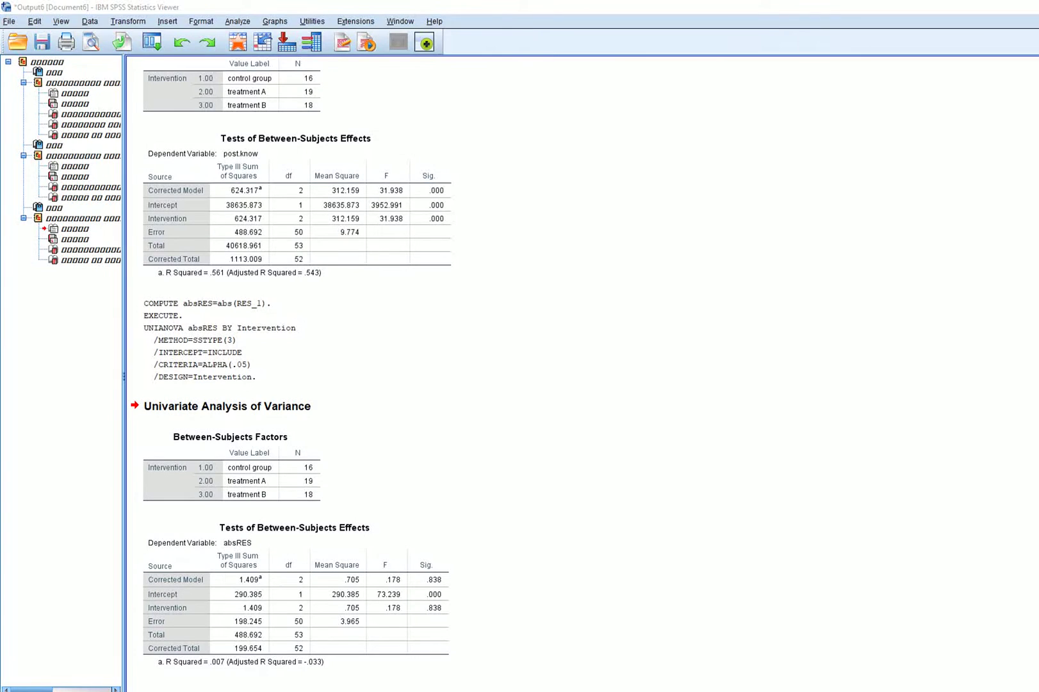
{"action": "left_click_drag", "start_coordinate": [376, 587], "coordinate": [456, 584]}
{"action": "key", "text": "Escape"}
Return to the factorial ANCOVA data and delete the RES_1 and absRES variables
{"action": "mouse_move", "coordinate": [346, 689]}
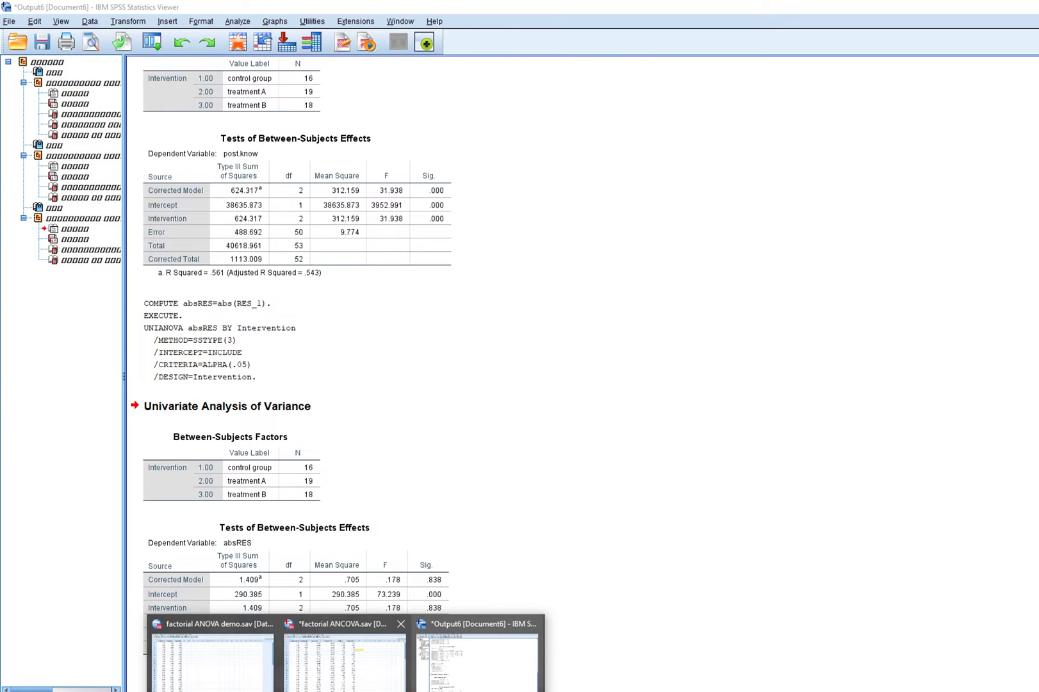
{"action": "left_click", "coordinate": [345, 657]}
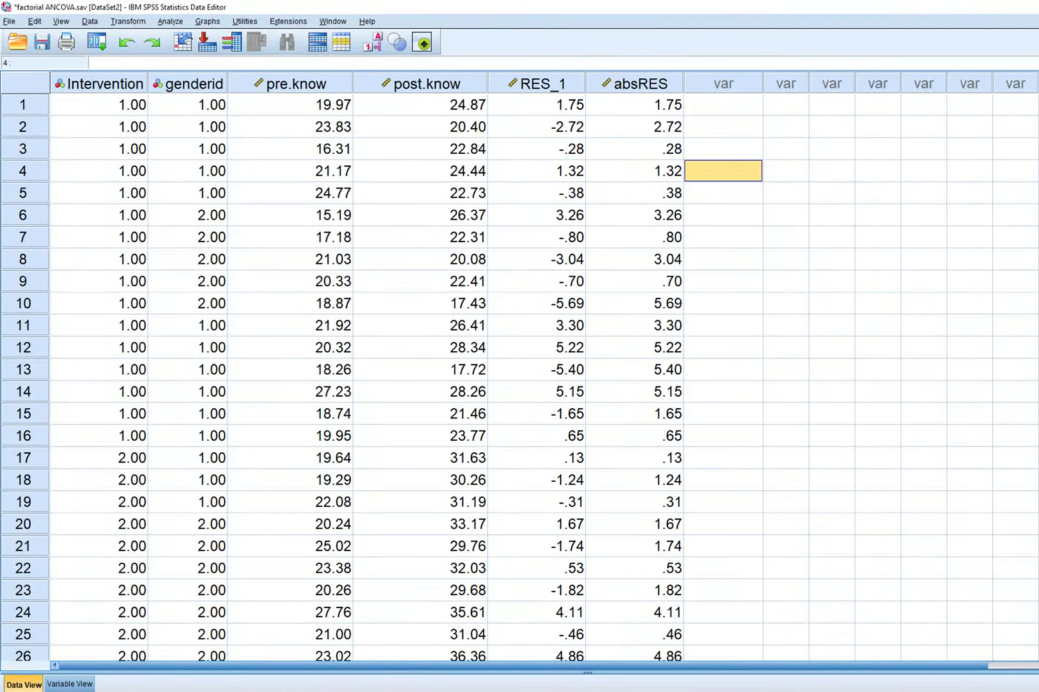
{"action": "left_click", "coordinate": [634, 83]}
{"action": "left_click", "coordinate": [536, 84], "text": "shift"}
{"action": "key", "text": "Delete"}
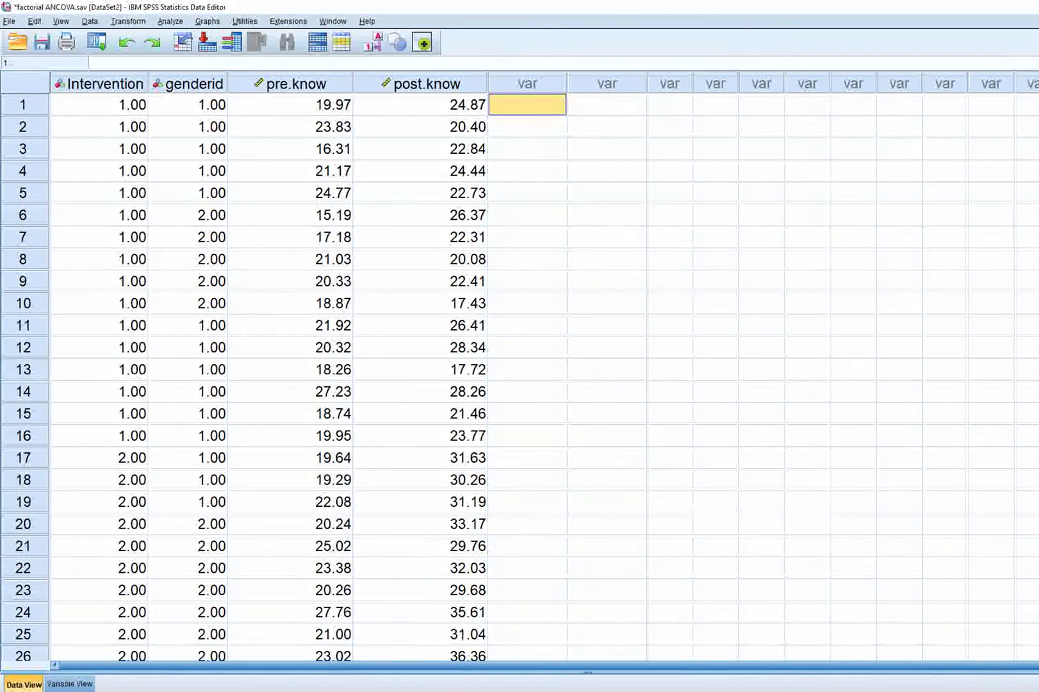
Set up a univariate general linear model with post.know as dependent variable and genderid added to Intervention as a fixed factor
{"action": "left_click", "coordinate": [169, 21]}
{"action": "mouse_move", "coordinate": [193, 104]}
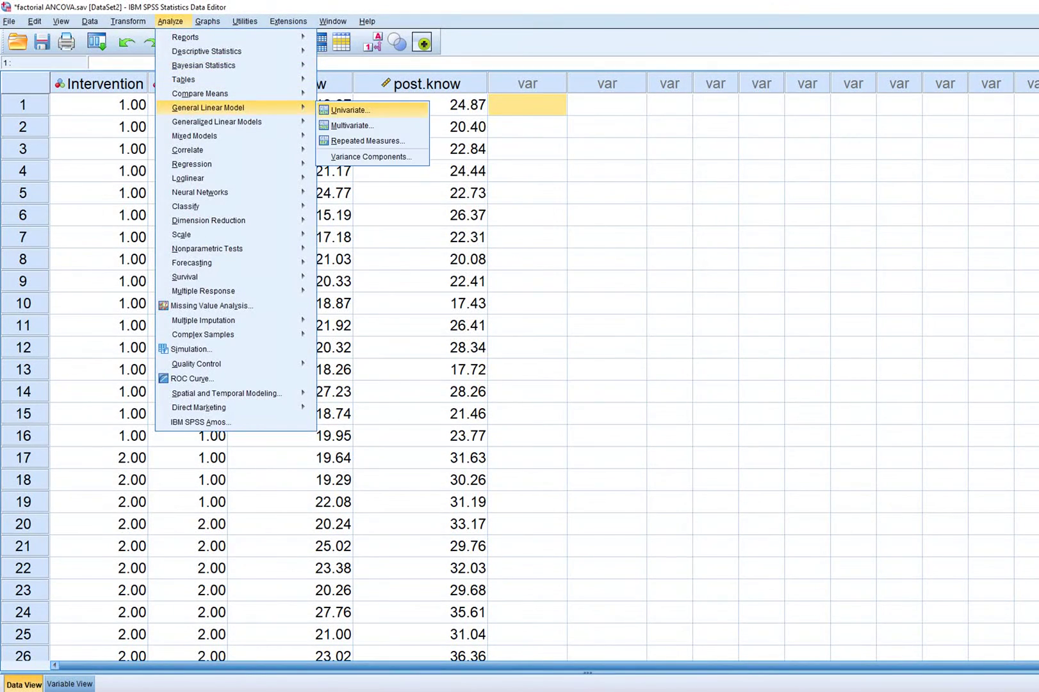
{"action": "left_click", "coordinate": [351, 109]}
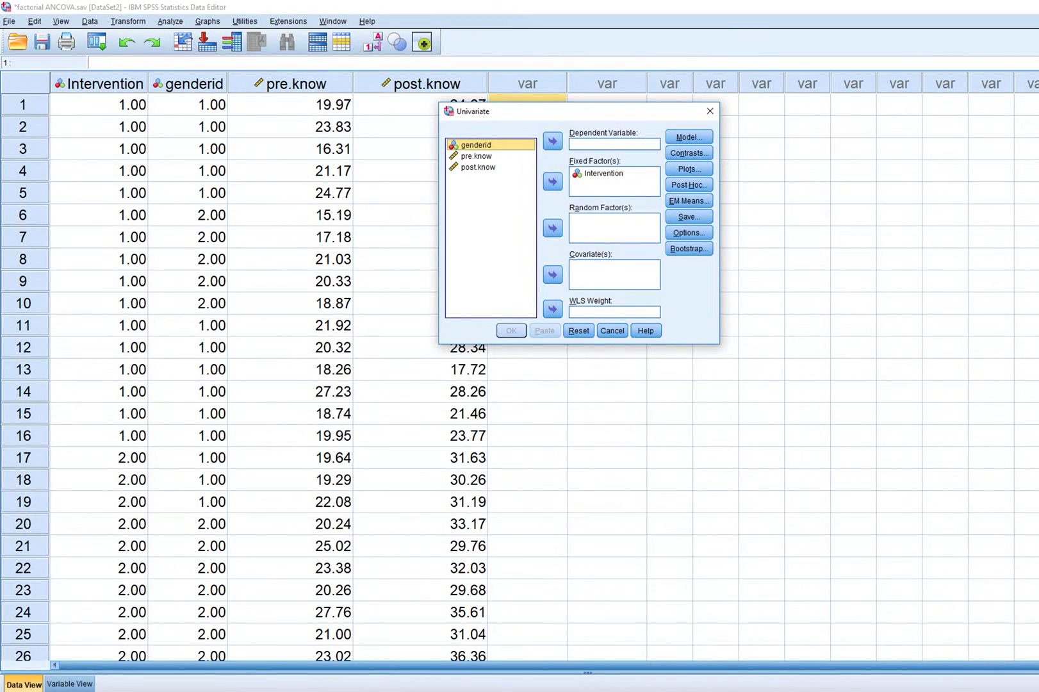
{"action": "left_click", "coordinate": [552, 181]}
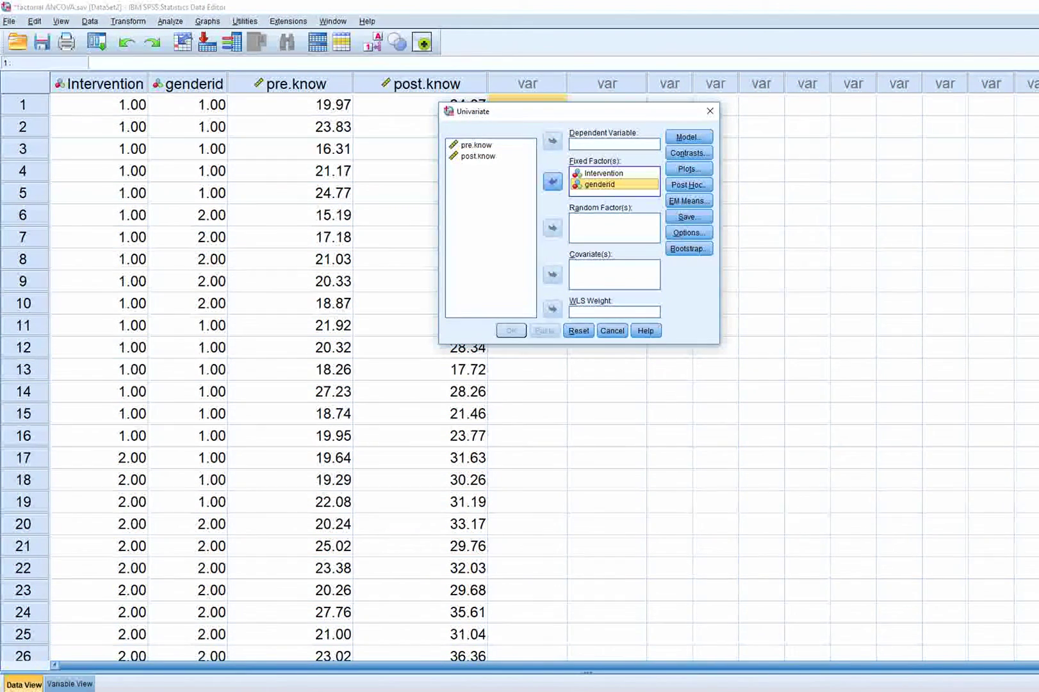
{"action": "left_click", "coordinate": [478, 156]}
{"action": "left_click", "coordinate": [552, 141]}
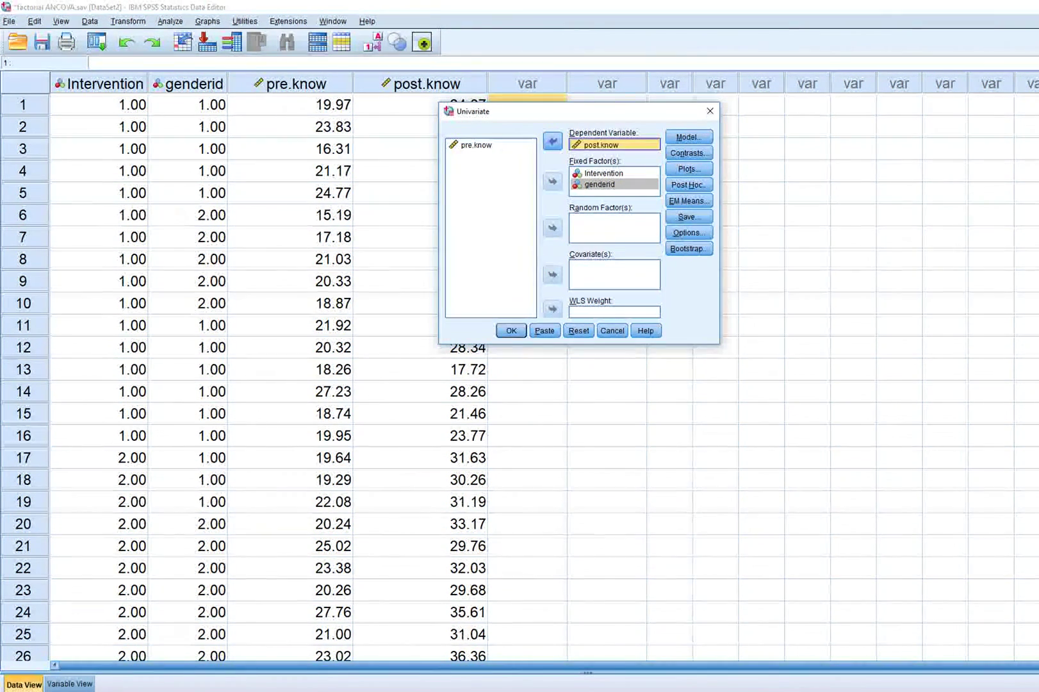
Enable homogeneity tests, run the two-factor model, and examine the Based on Mean row of Levene's test
{"action": "left_click", "coordinate": [689, 232]}
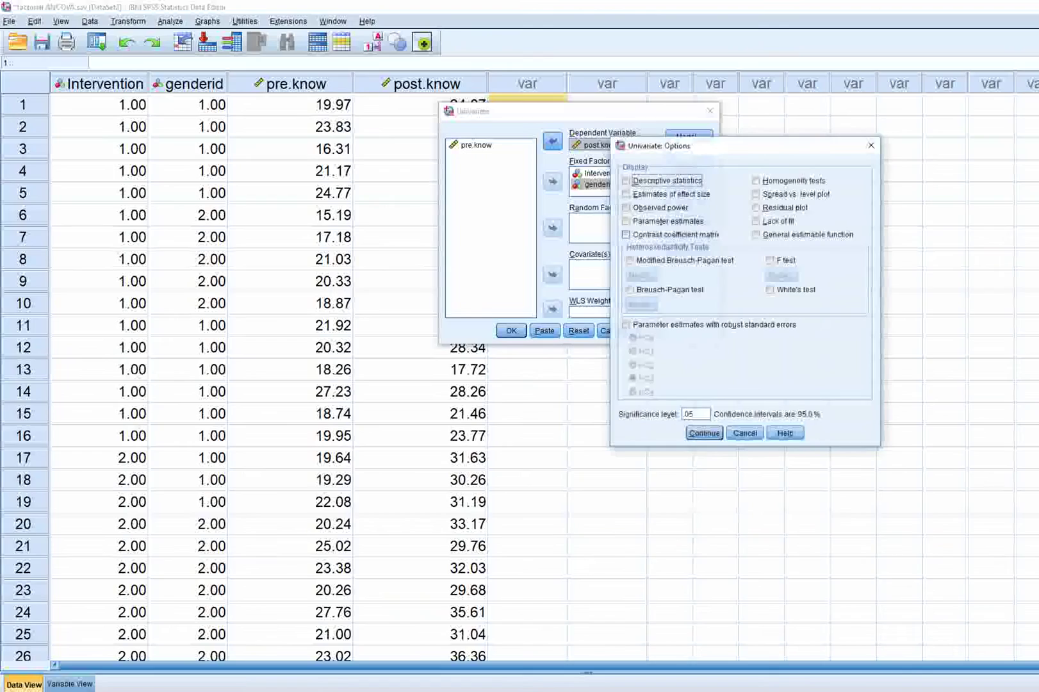
{"action": "left_click", "coordinate": [757, 180]}
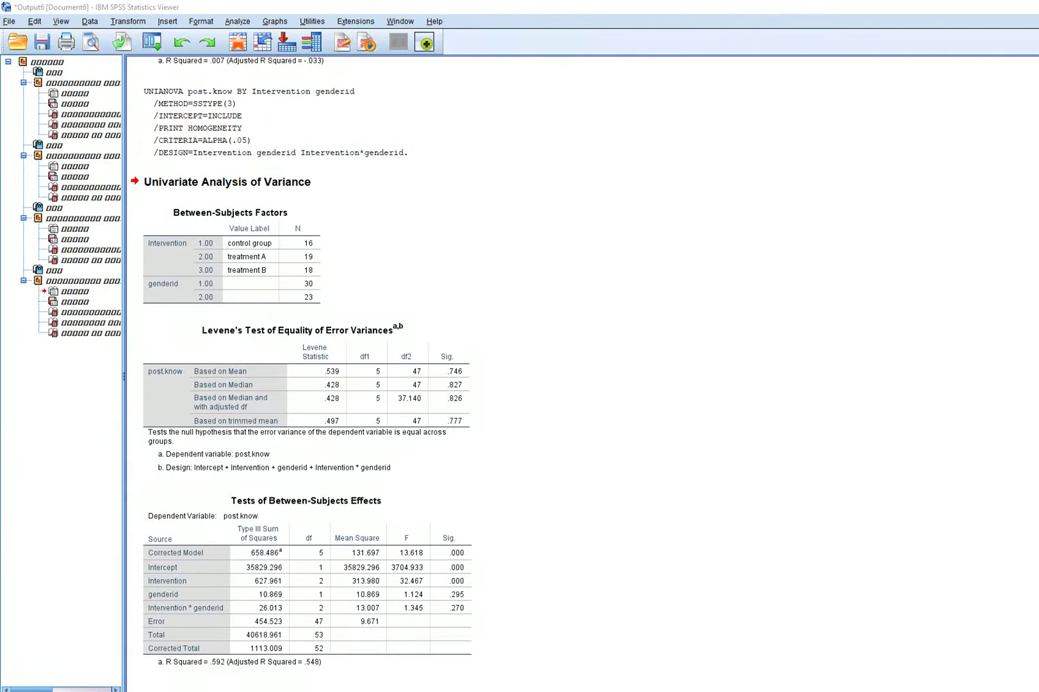
{"action": "left_click_drag", "start_coordinate": [307, 378], "coordinate": [371, 376]}
{"action": "left_click_drag", "start_coordinate": [440, 381], "coordinate": [483, 383]}
Rerun the two-factor univariate model for post.know with homogeneity tests disabled and unstandardized residuals saved
{"action": "left_click", "coordinate": [237, 21]}
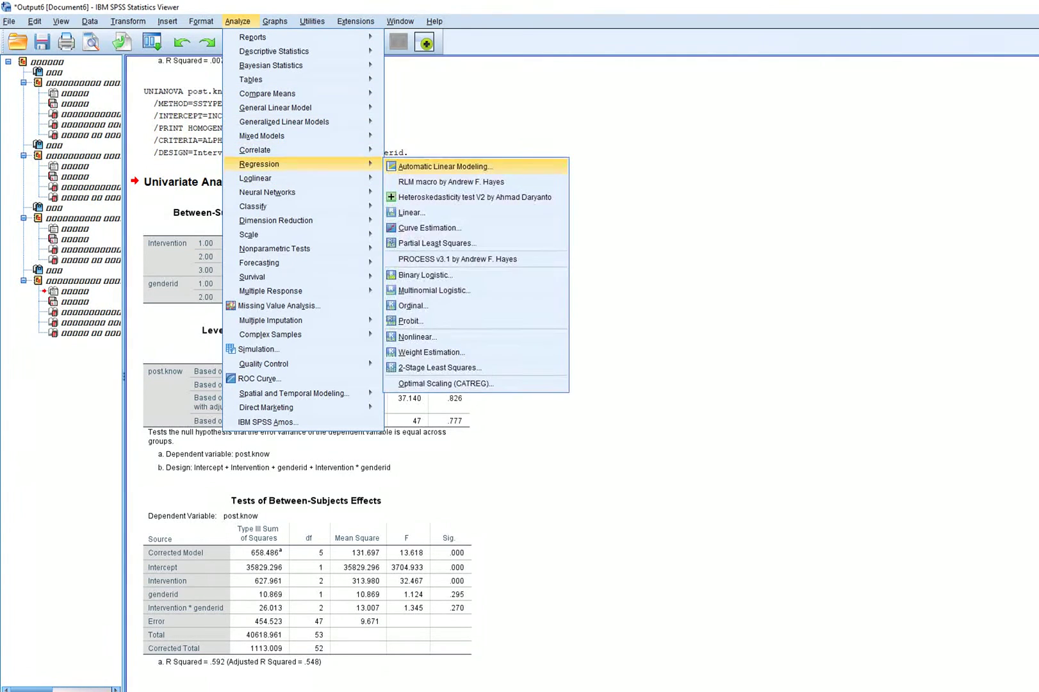
{"action": "mouse_move", "coordinate": [275, 107]}
{"action": "left_click", "coordinate": [414, 108]}
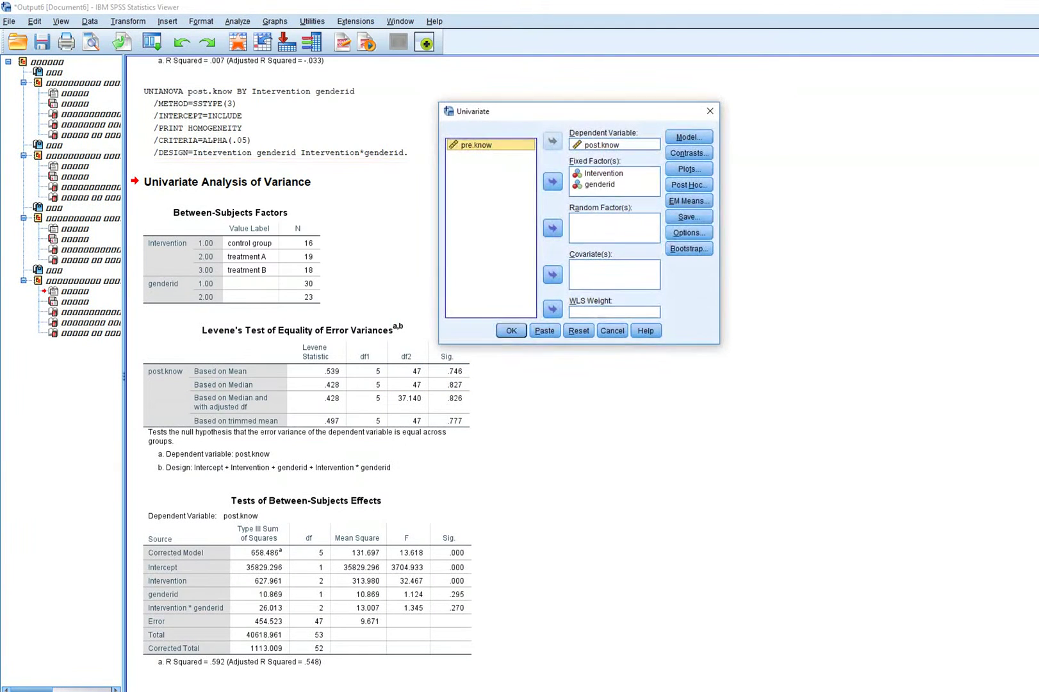
{"action": "left_click", "coordinate": [689, 233]}
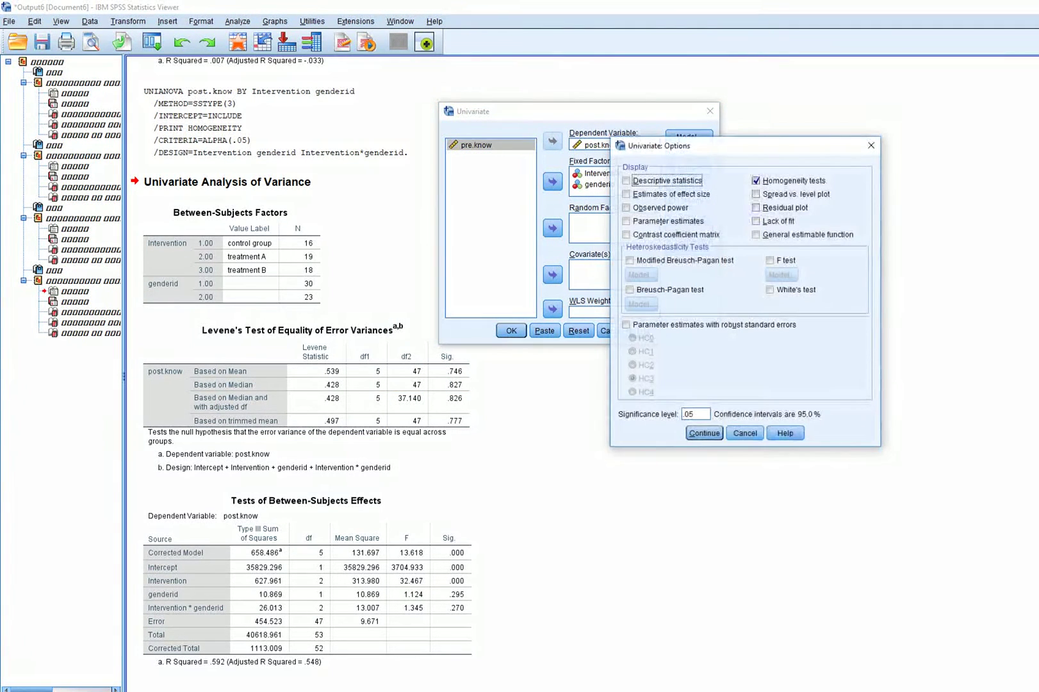
{"action": "left_click", "coordinate": [705, 433]}
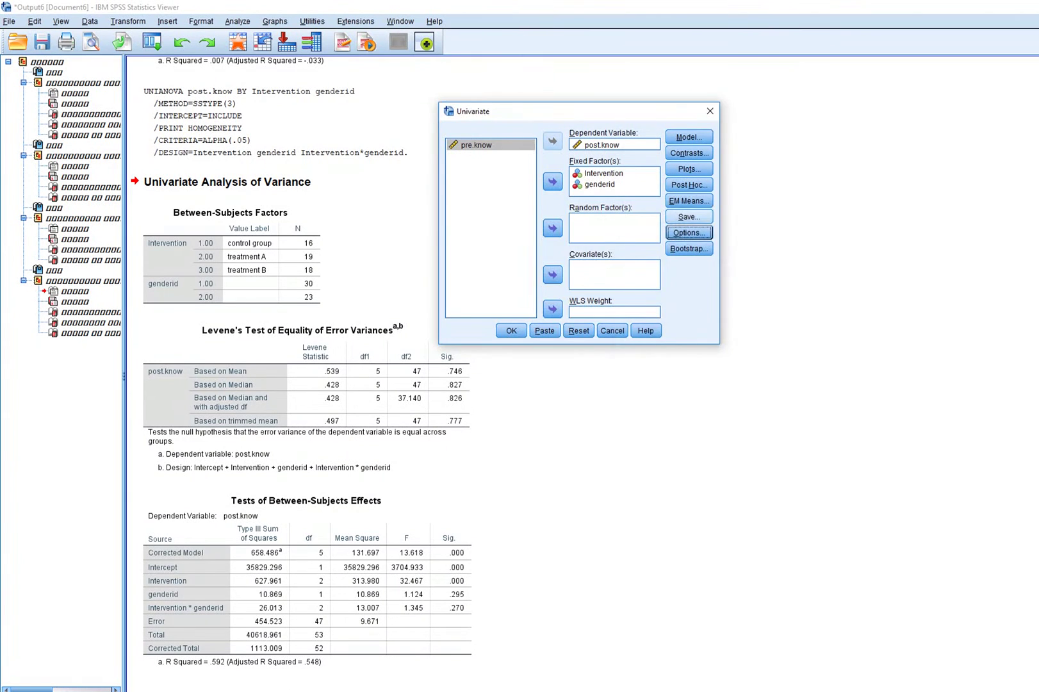
{"action": "left_click", "coordinate": [689, 217]}
{"action": "left_click", "coordinate": [601, 225]}
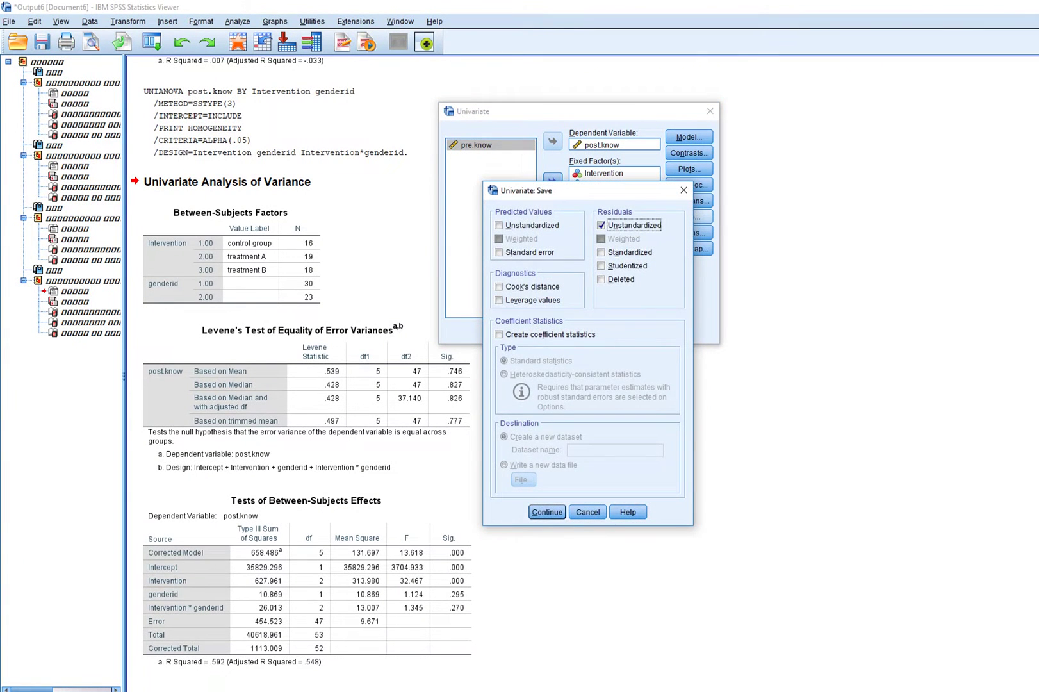
{"action": "key", "text": "Return"}
{"action": "key", "text": "Return"}
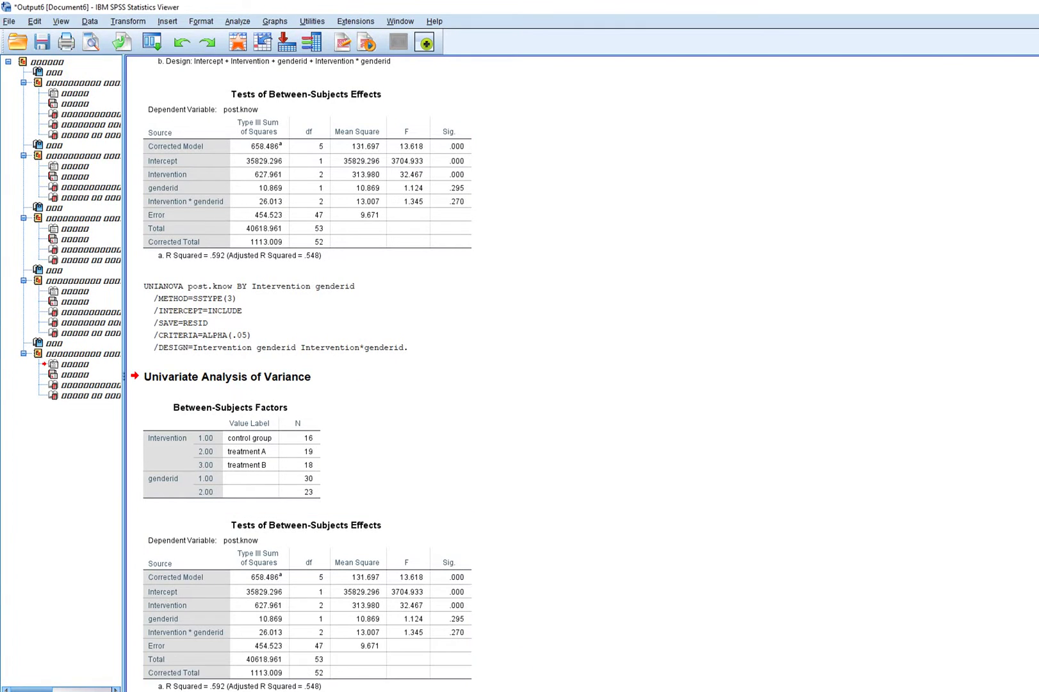
Return to the factorial ANCOVA data and review the RES_1 residuals alongside post.know, Intervention and genderid
{"action": "mouse_move", "coordinate": [346, 691]}
{"action": "left_click", "coordinate": [345, 660]}
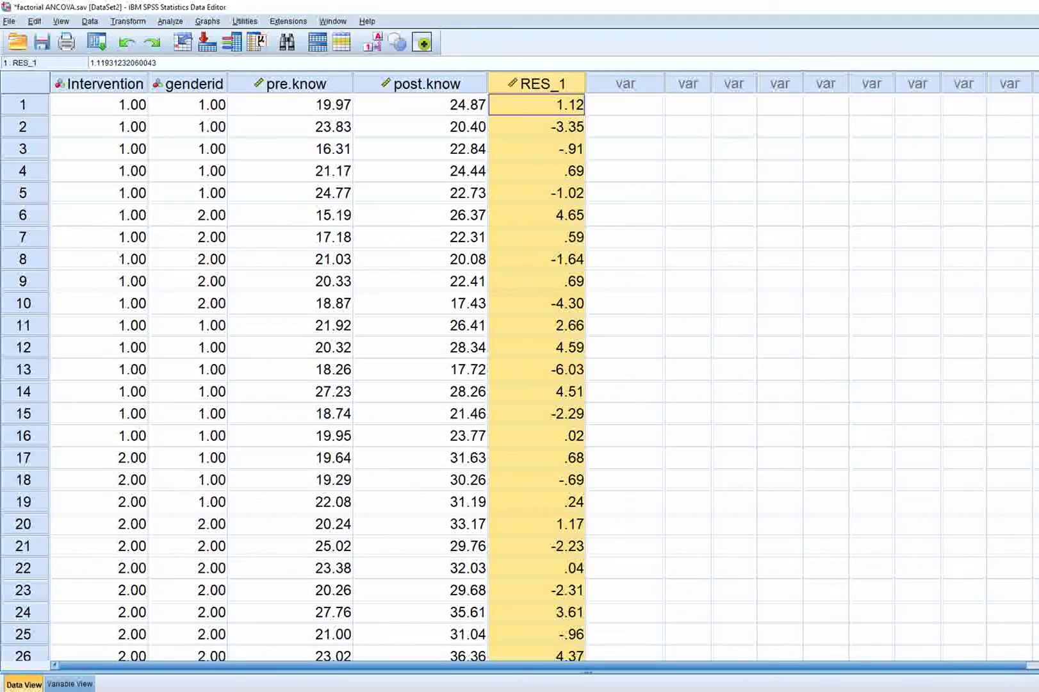
{"action": "left_click", "coordinate": [420, 83]}
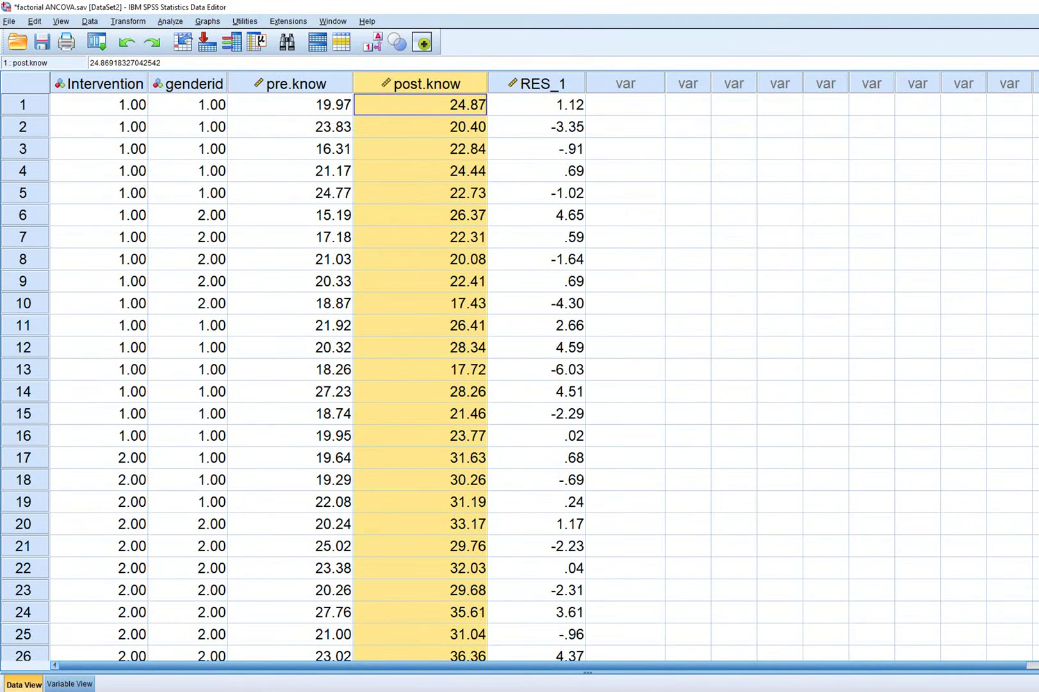
{"action": "left_click", "coordinate": [100, 84]}
{"action": "left_click", "coordinate": [188, 84]}
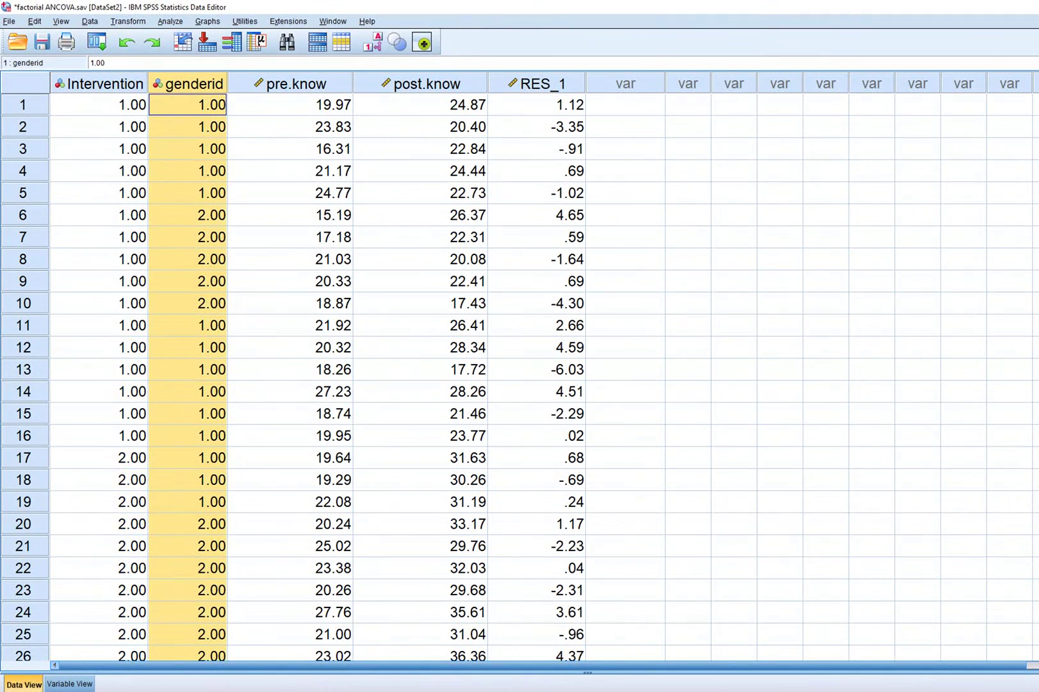
{"action": "left_click", "coordinate": [536, 104]}
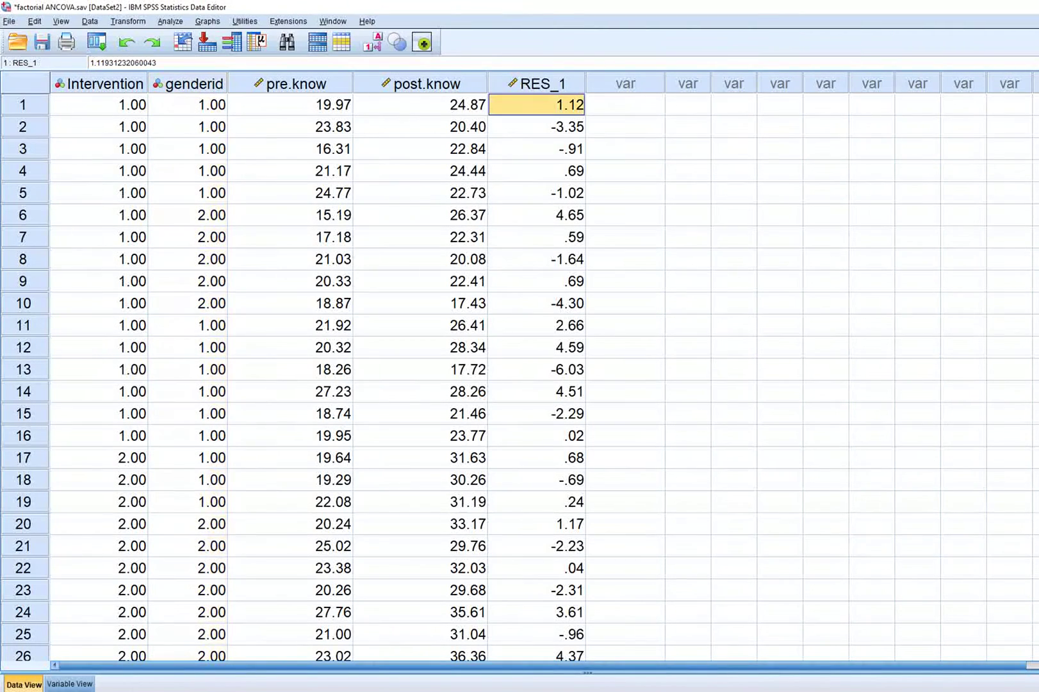
Compute the variable absRES as abs(RES_1)
{"action": "left_click", "coordinate": [128, 21]}
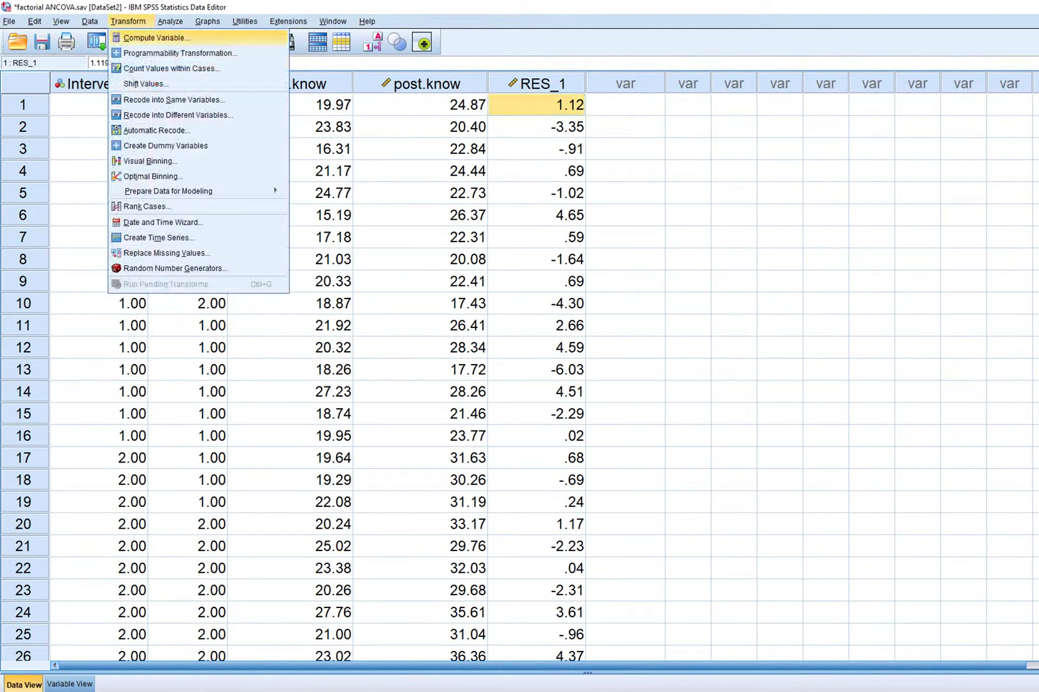
{"action": "left_click", "coordinate": [156, 38]}
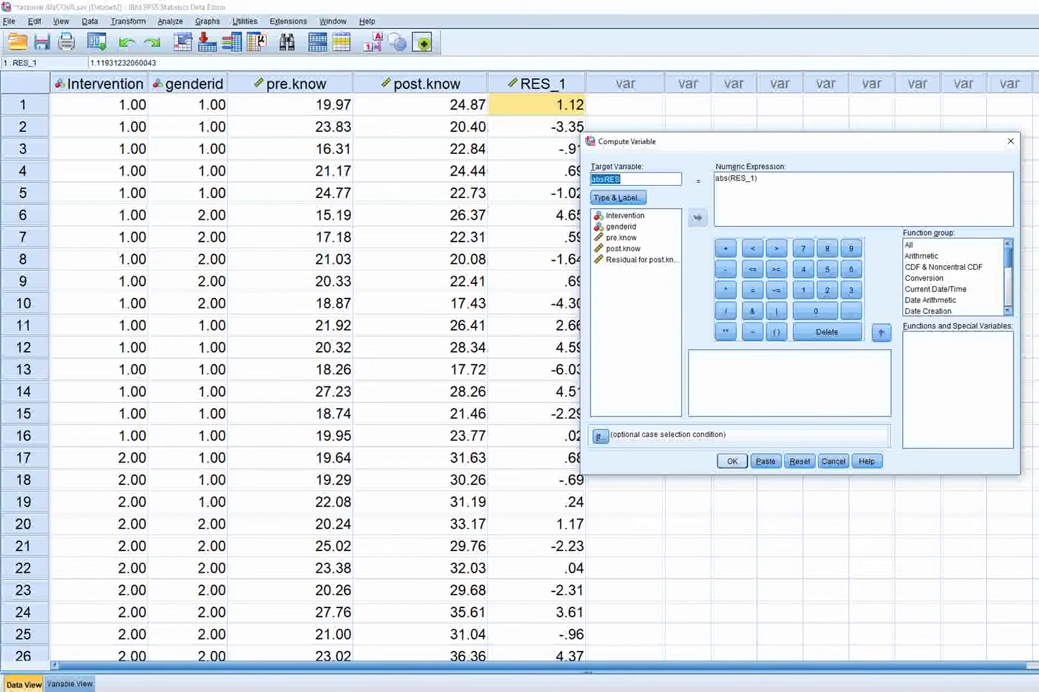
{"action": "left_click", "coordinate": [733, 460]}
Reset the univariate general linear model and run it with absRES as dependent variable and Intervention and genderid as fixed factors
{"action": "left_click", "coordinate": [237, 21]}
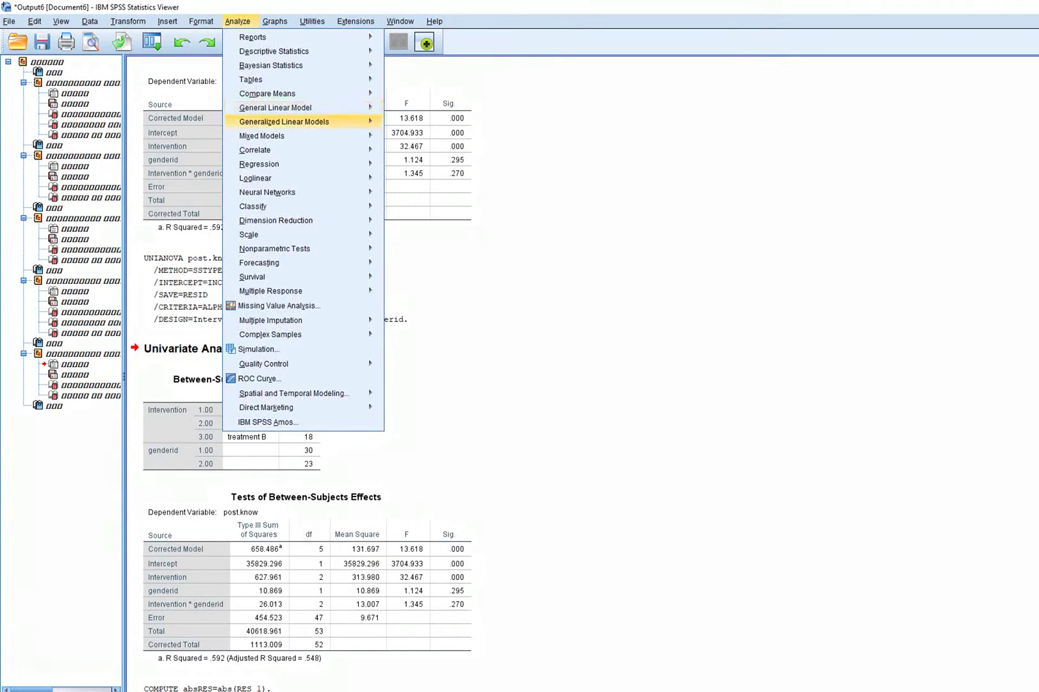
{"action": "mouse_move", "coordinate": [276, 108]}
{"action": "left_click", "coordinate": [417, 111]}
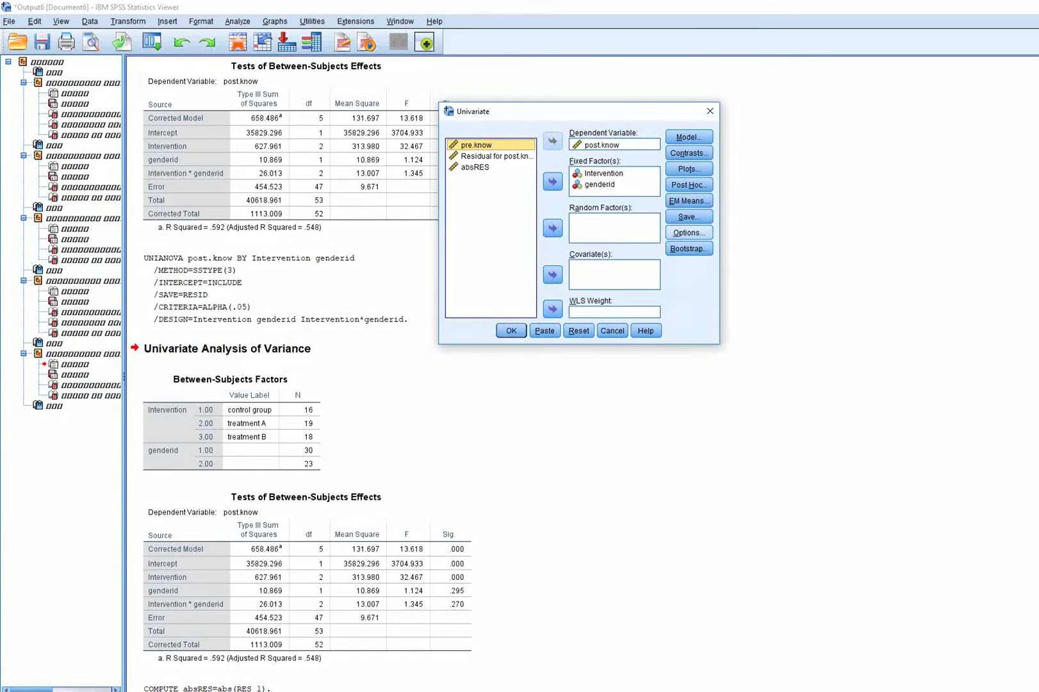
{"action": "left_click", "coordinate": [578, 331]}
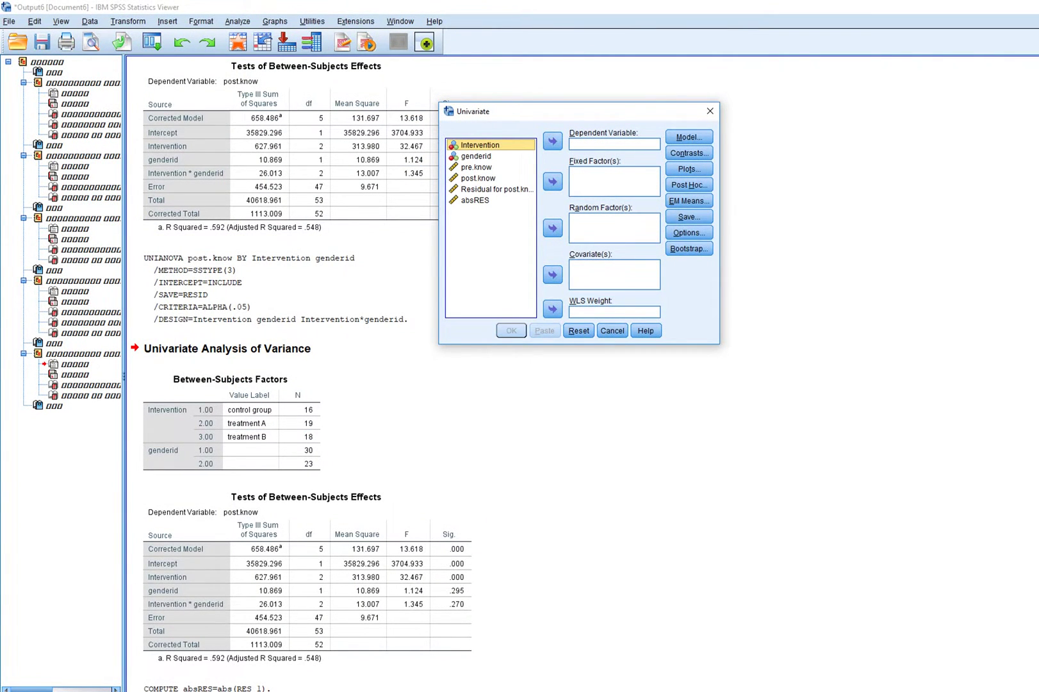
{"action": "left_click", "coordinate": [477, 156], "text": "shift"}
{"action": "left_click", "coordinate": [553, 182]}
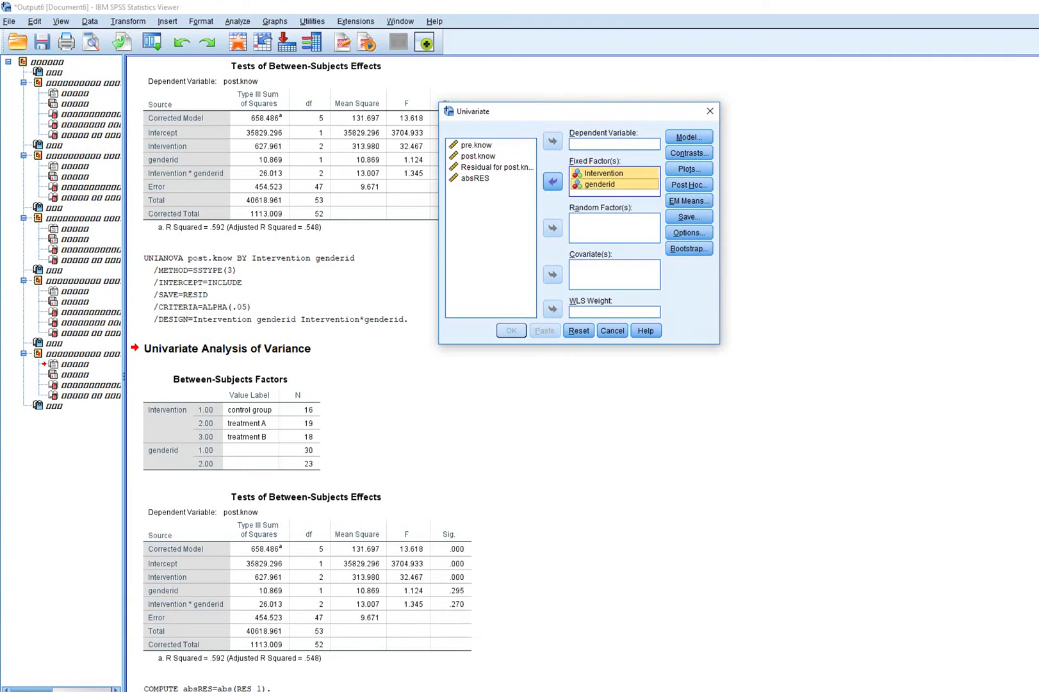
{"action": "left_click", "coordinate": [475, 179]}
{"action": "left_click", "coordinate": [552, 141]}
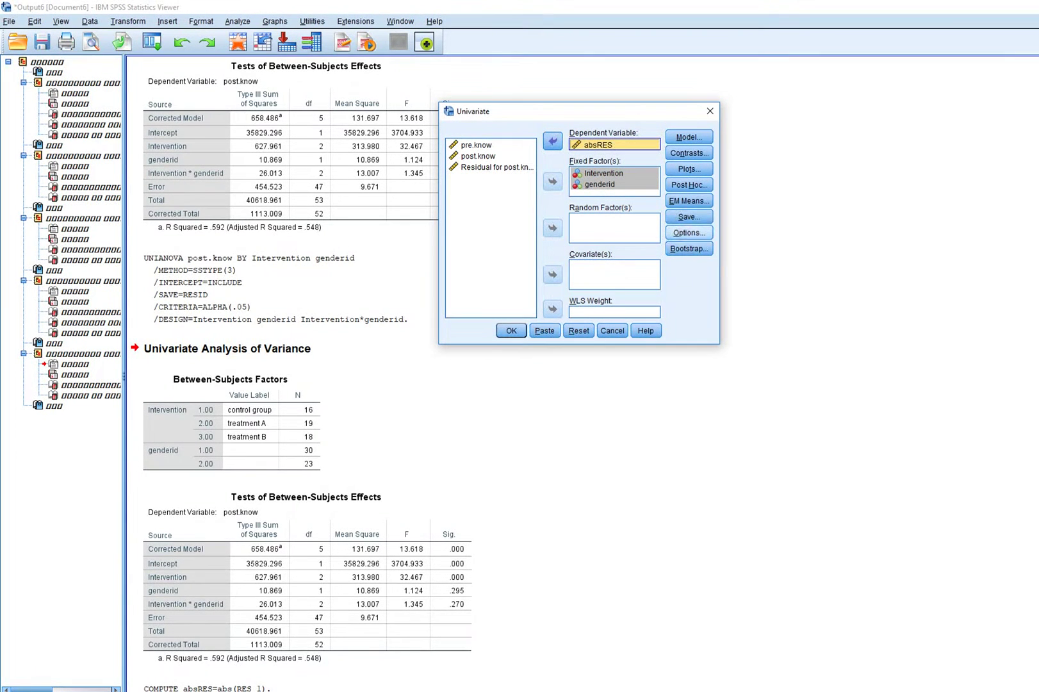
{"action": "left_click", "coordinate": [512, 331]}
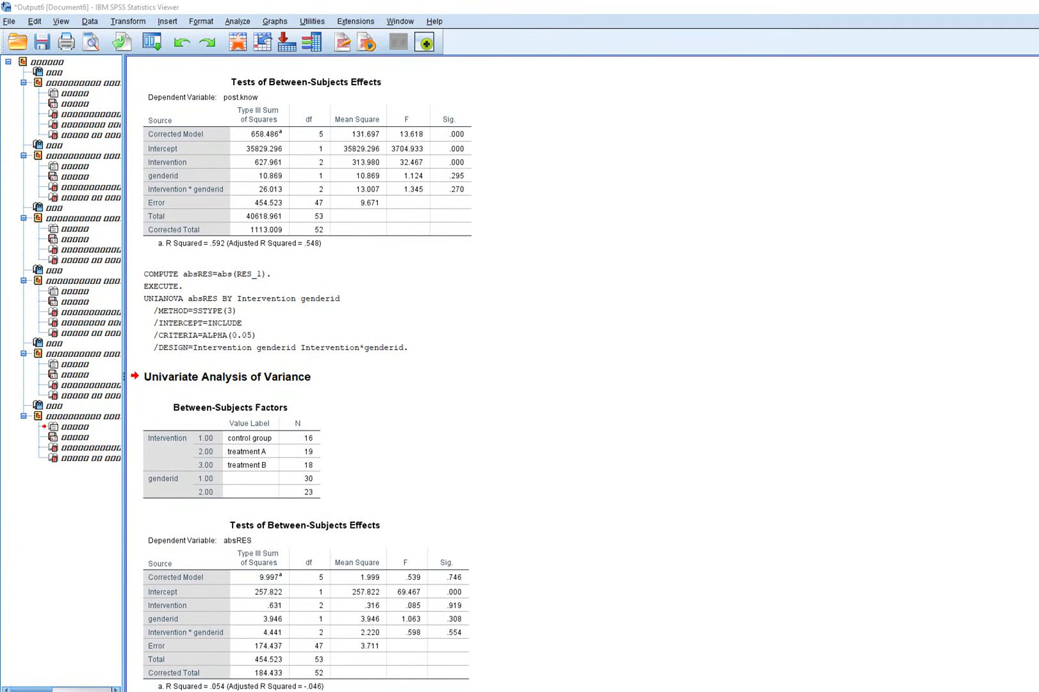
Compare the F and Sig. values of the absRES Corrected Model row with the two-factor Levene's test's Based on Mean row
{"action": "left_click_drag", "start_coordinate": [399, 584], "coordinate": [468, 582]}
{"action": "scroll", "coordinate": [576, 372], "scroll_direction": "up", "scroll_amount": 10}
{"action": "scroll", "coordinate": [577, 372], "scroll_direction": "up", "scroll_amount": 3}
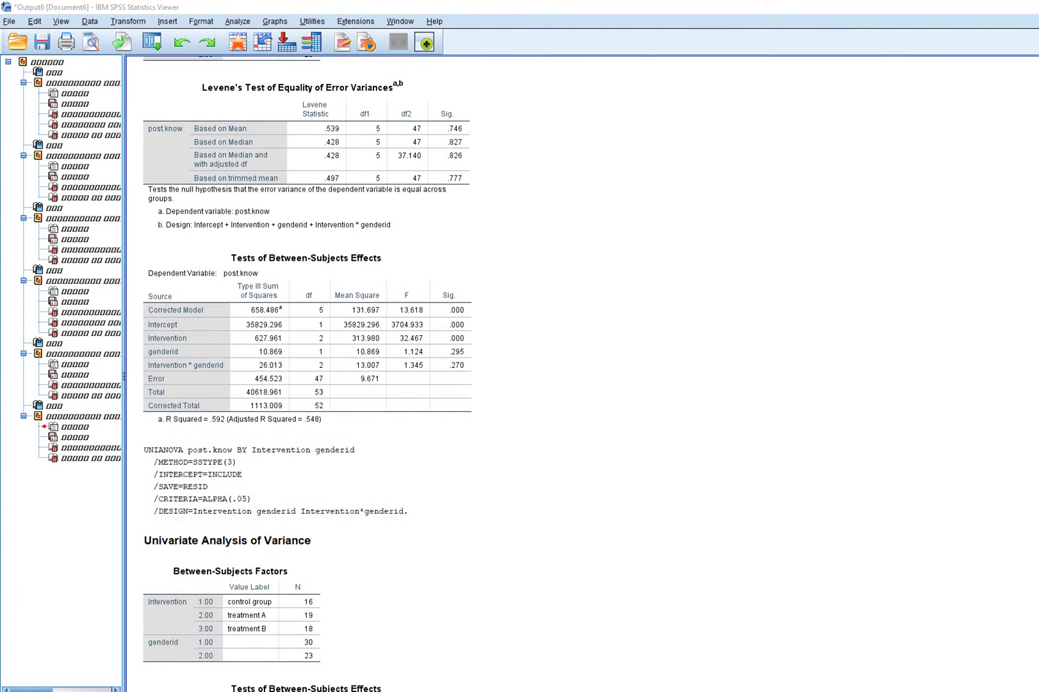
{"action": "left_click_drag", "start_coordinate": [318, 135], "coordinate": [352, 135]}
{"action": "left_click_drag", "start_coordinate": [445, 135], "coordinate": [485, 135]}
{"action": "scroll", "coordinate": [577, 371], "scroll_direction": "down", "scroll_amount": 11}
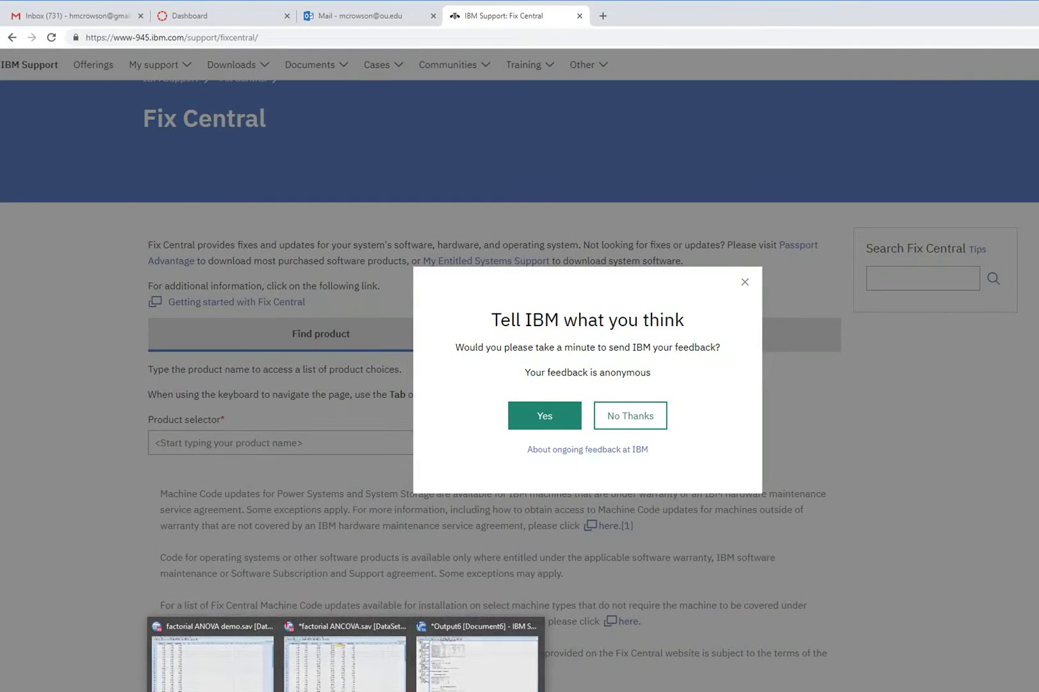
Go back to the factorial ANCOVA dataset and delete the RES_1 and absRES columns
{"action": "mouse_move", "coordinate": [348, 690]}
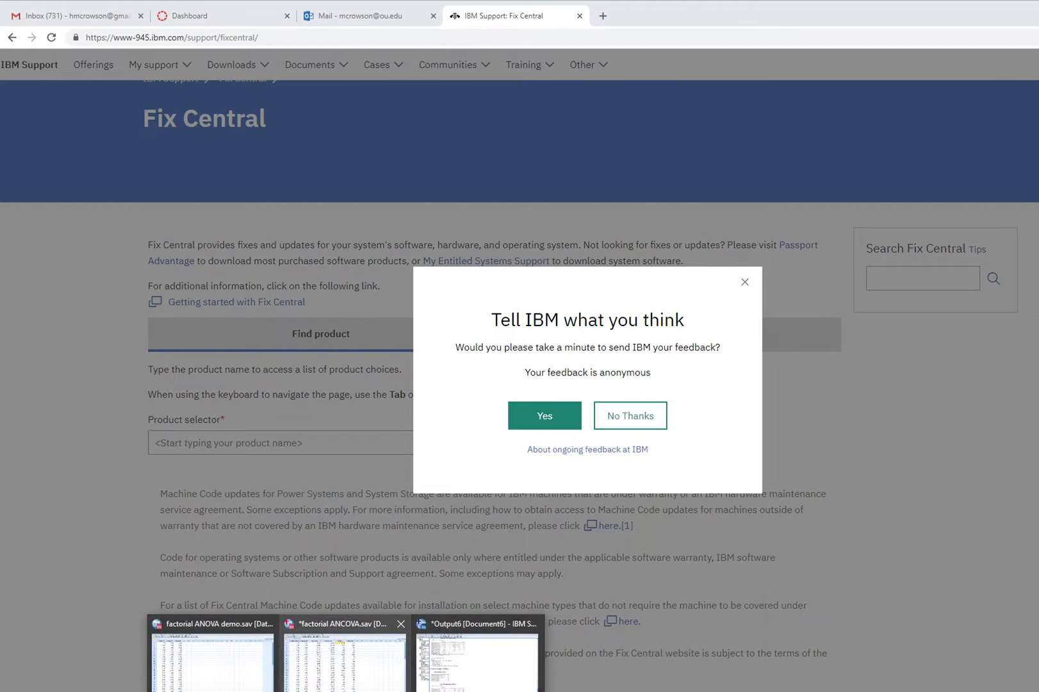
{"action": "left_click", "coordinate": [346, 654]}
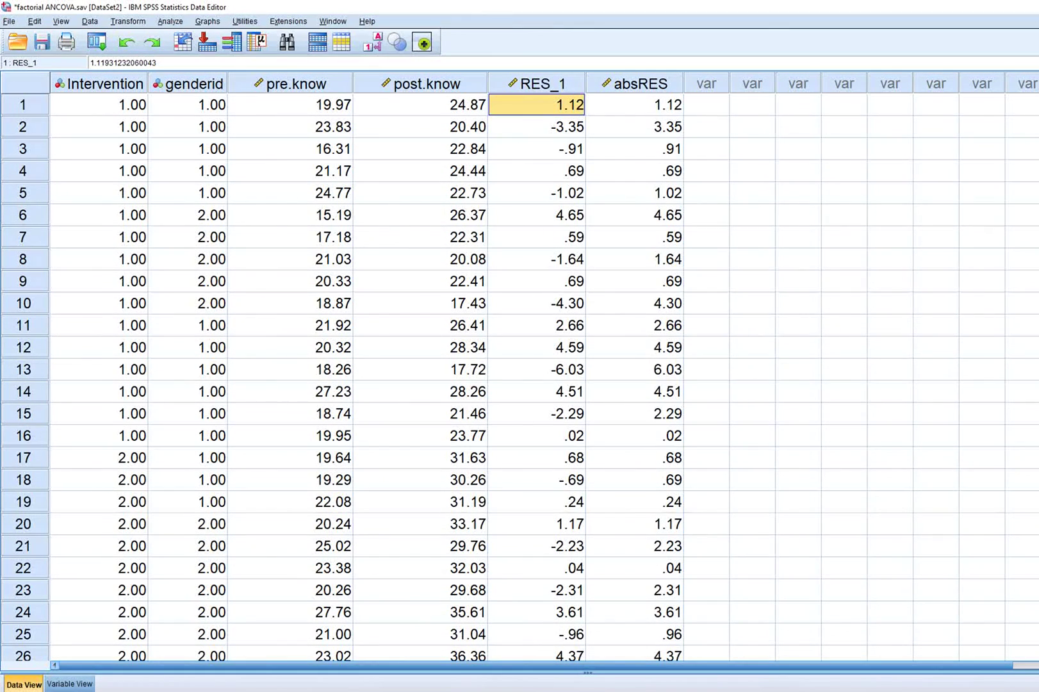
{"action": "left_click_drag", "start_coordinate": [641, 83], "coordinate": [537, 83]}
{"action": "key", "text": "Delete"}
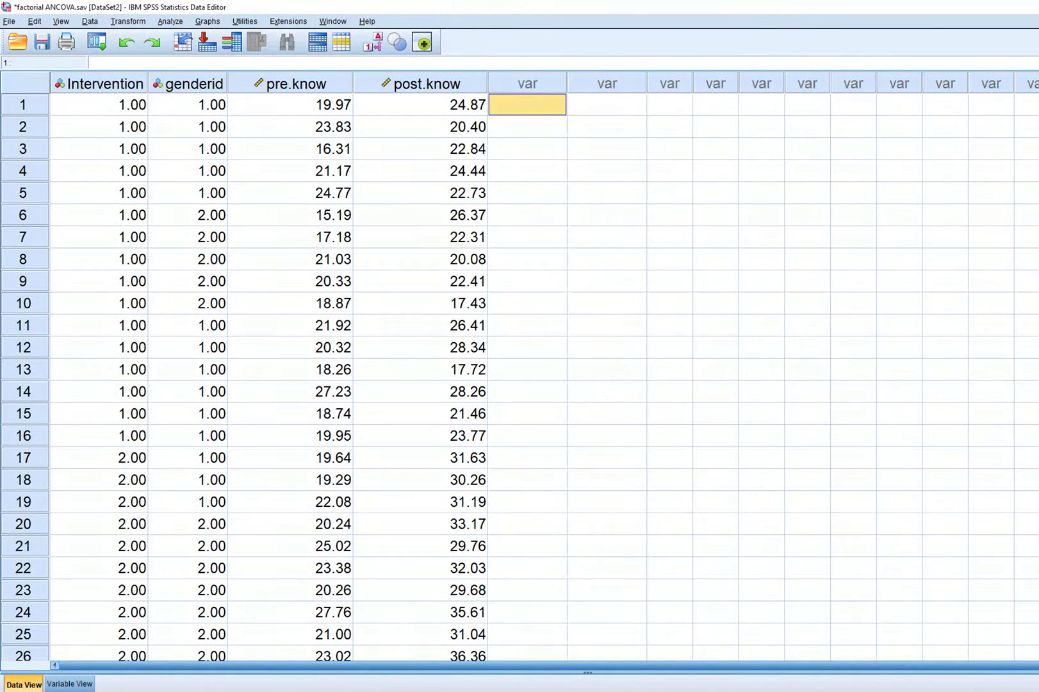
Set up the univariate model with post.know as dependent variable and pre.know as covariate, keeping Intervention and genderid as fixed factors
{"action": "left_click", "coordinate": [170, 21]}
{"action": "mouse_move", "coordinate": [267, 106]}
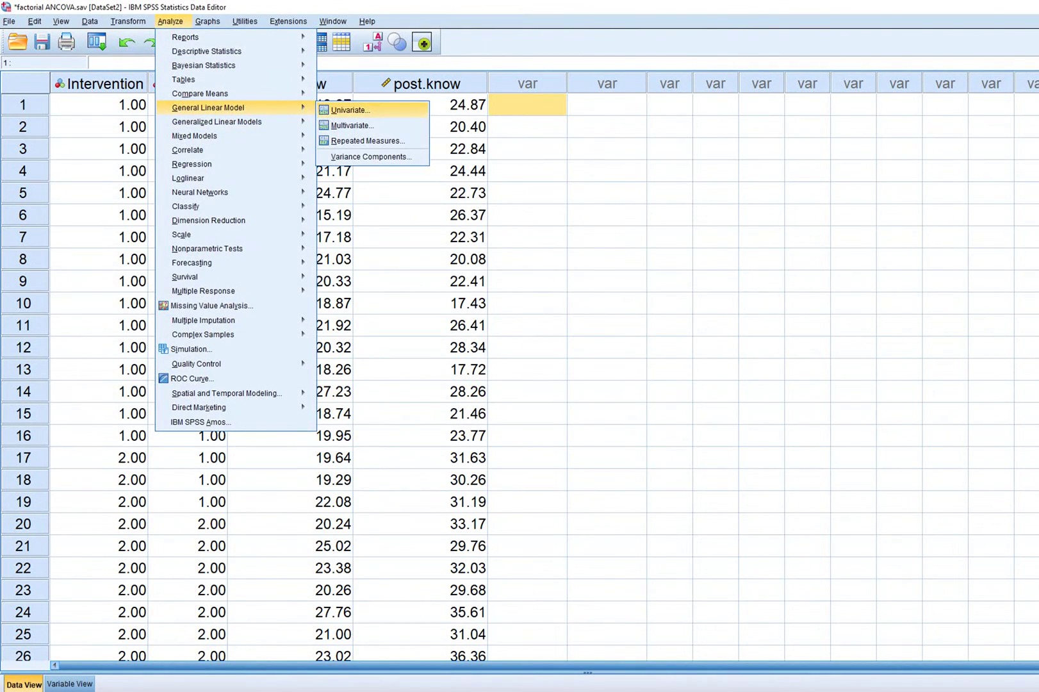
{"action": "left_click", "coordinate": [348, 107]}
{"action": "left_click", "coordinate": [478, 156]}
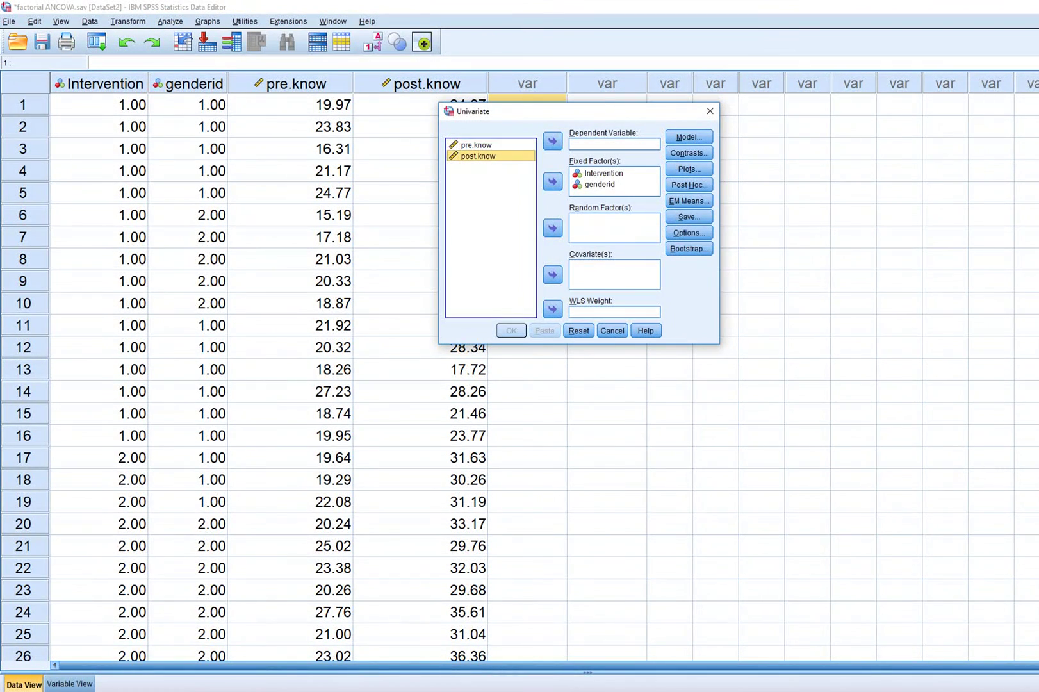
{"action": "left_click", "coordinate": [553, 141]}
{"action": "left_click", "coordinate": [476, 145]}
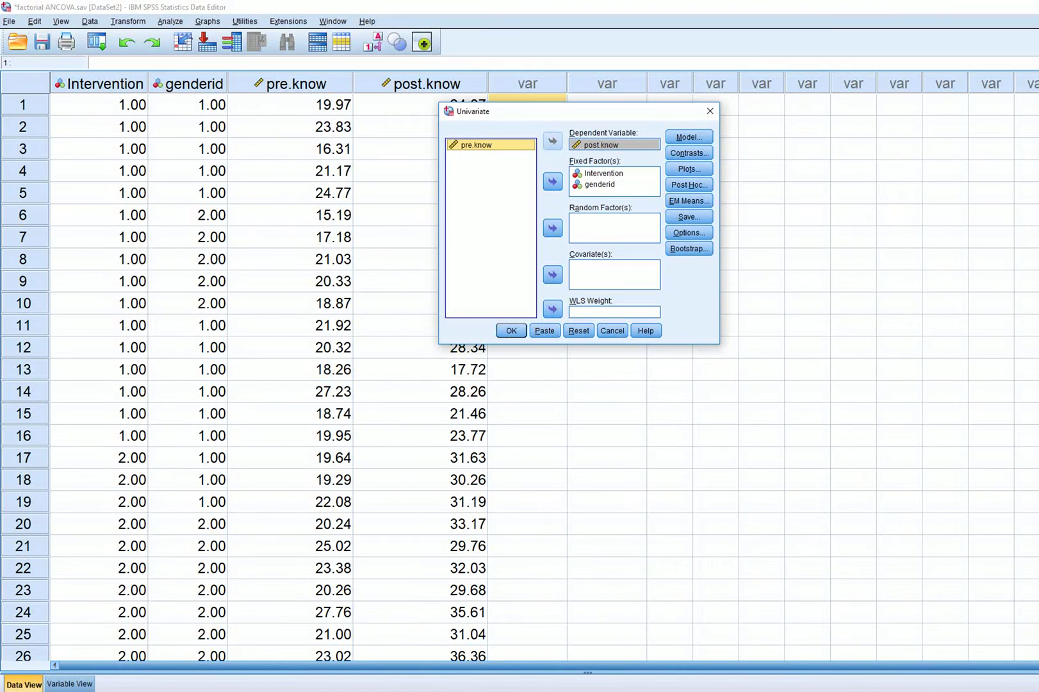
{"action": "left_click", "coordinate": [552, 275]}
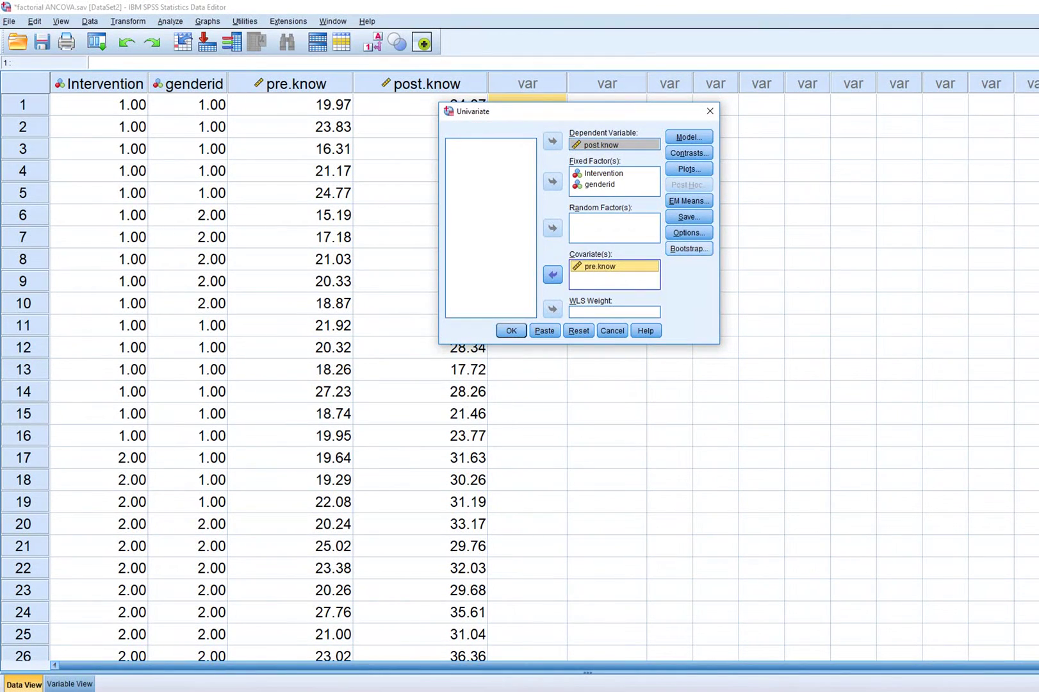
Enable homogeneity tests and run the factorial ANCOVA
{"action": "left_click", "coordinate": [689, 232]}
{"action": "left_click", "coordinate": [757, 181]}
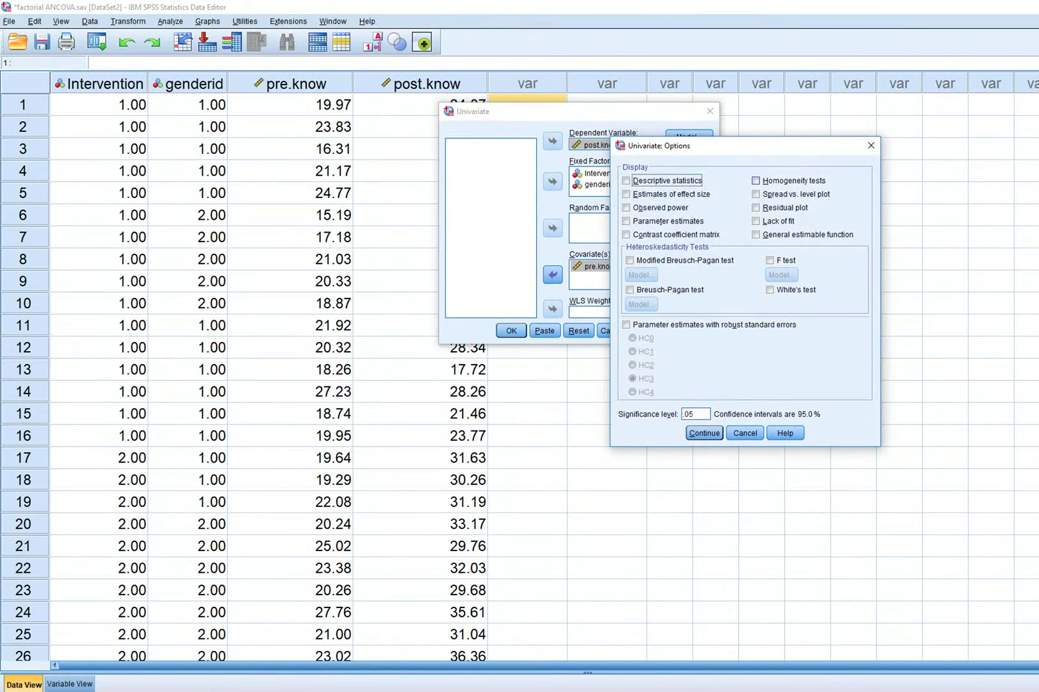
{"action": "left_click", "coordinate": [703, 433]}
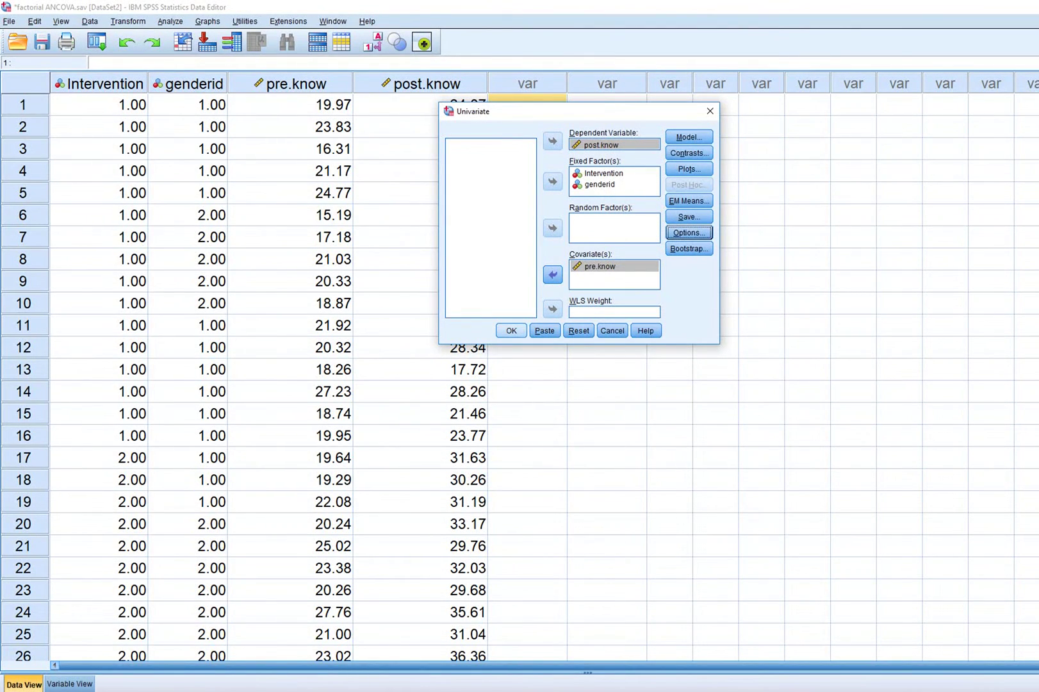
{"action": "left_click", "coordinate": [511, 330]}
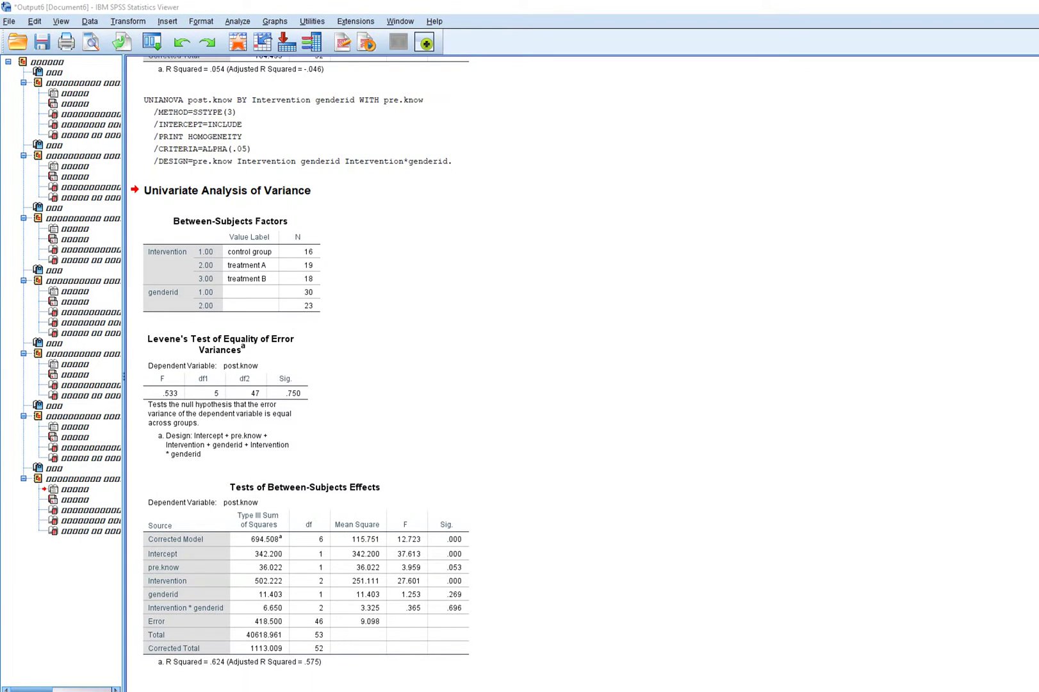
Examine the F and Sig. values in Levene's test for the model with the pre.know covariate
{"action": "left_click_drag", "start_coordinate": [146, 399], "coordinate": [181, 403]}
{"action": "left_click_drag", "start_coordinate": [276, 404], "coordinate": [318, 404]}
{"action": "key", "text": "Escape"}
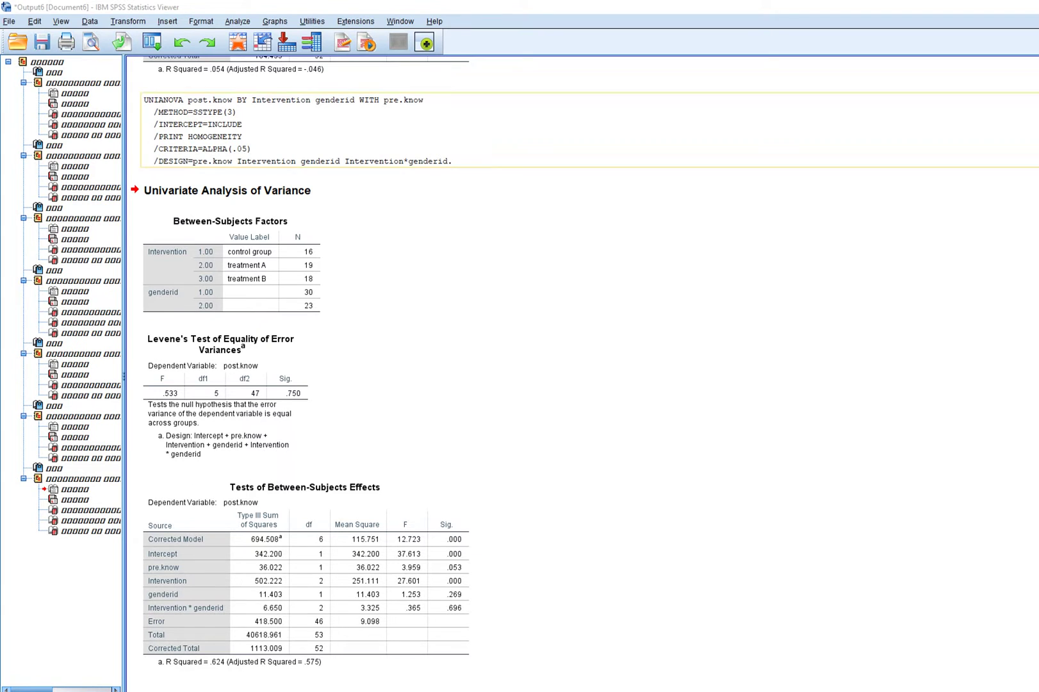
Reopen the univariate model for post.know and turn off the homogeneity tests
{"action": "left_click", "coordinate": [238, 21]}
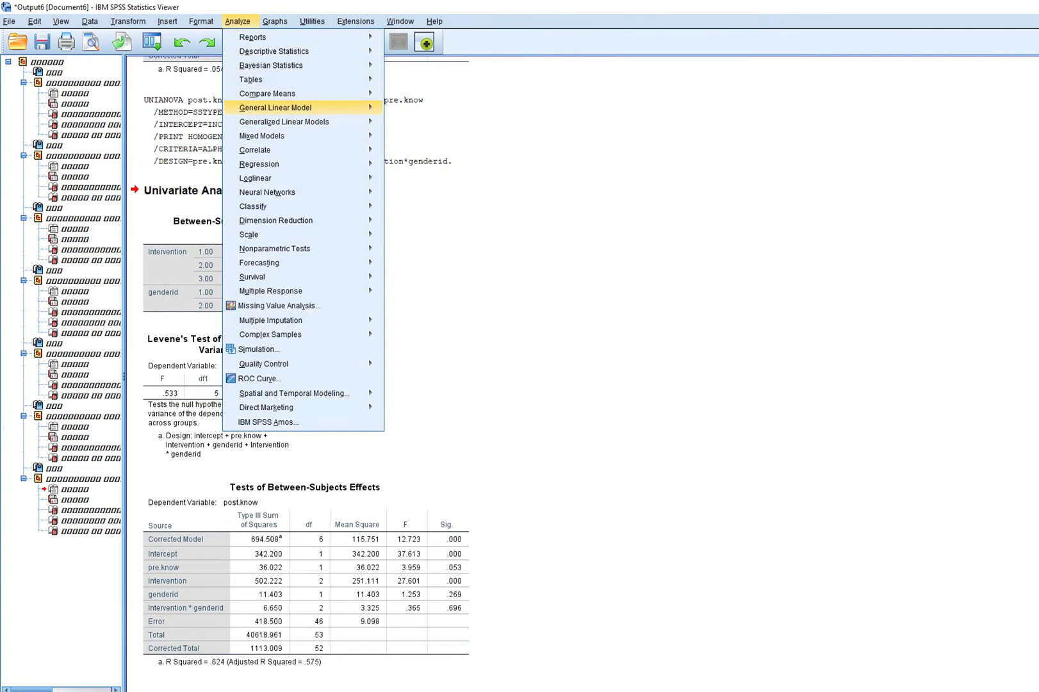
{"action": "mouse_move", "coordinate": [270, 107]}
{"action": "left_click", "coordinate": [417, 108]}
{"action": "left_click", "coordinate": [687, 232]}
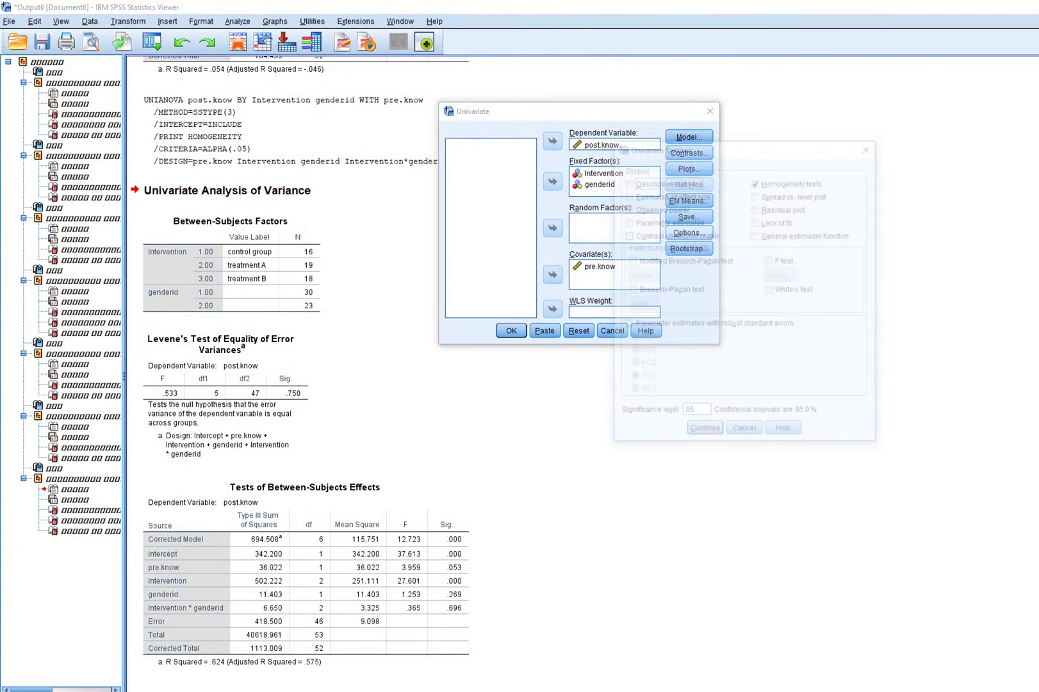
{"action": "left_click", "coordinate": [756, 181]}
{"action": "left_click", "coordinate": [704, 433]}
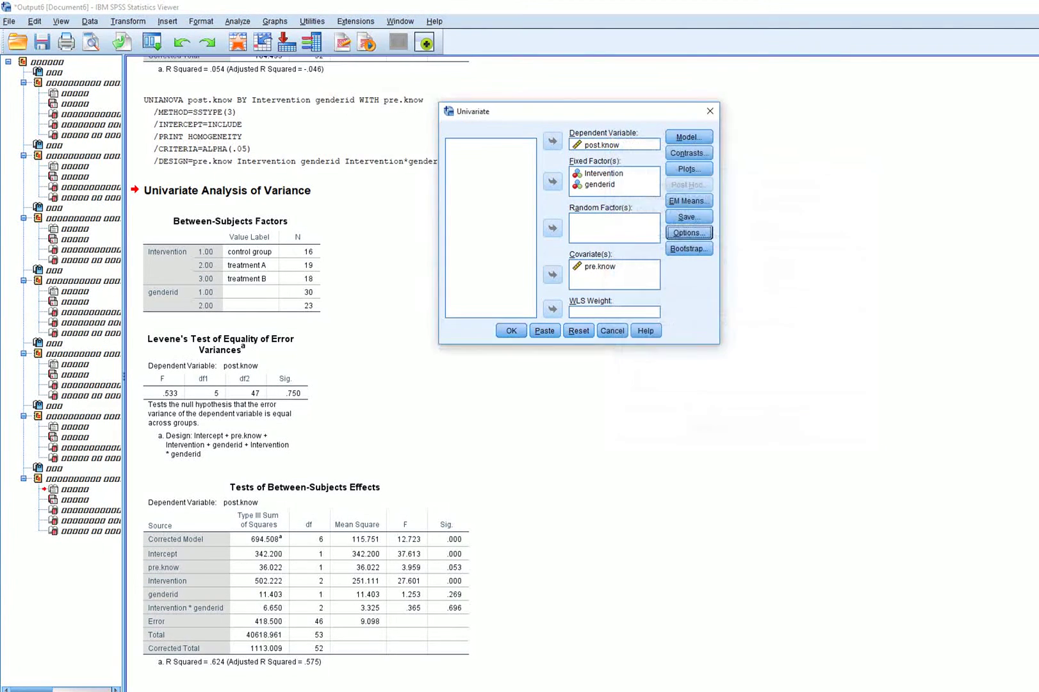
Save the unstandardized residuals and run the factorial ANCOVA with the pre.know covariate
{"action": "left_click", "coordinate": [689, 217]}
{"action": "left_click", "coordinate": [601, 225]}
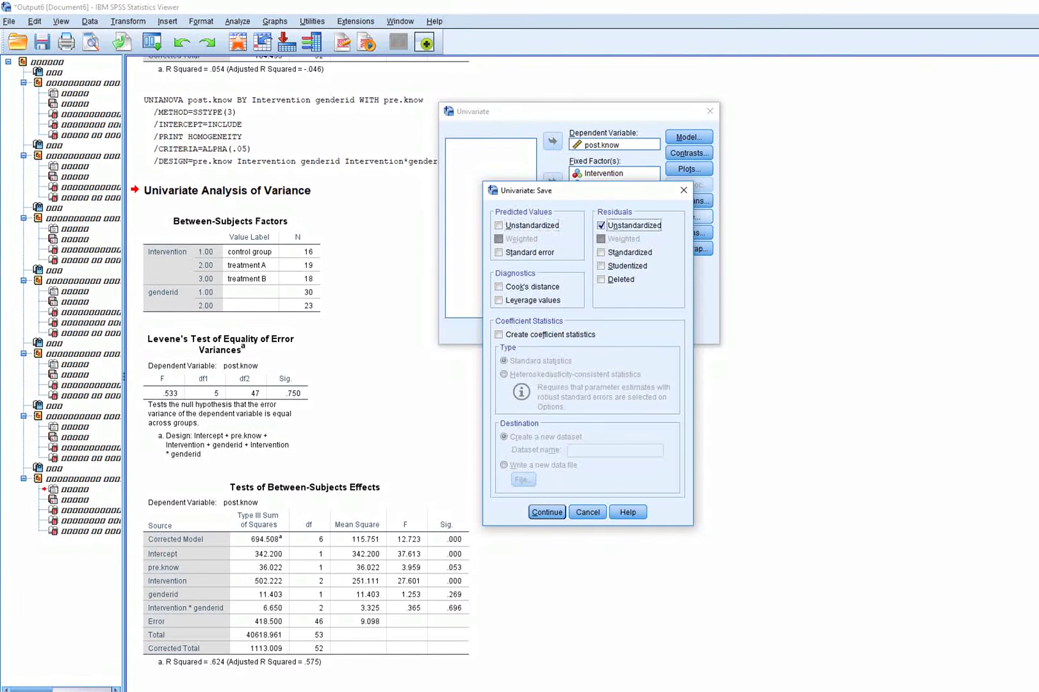
{"action": "left_click", "coordinate": [547, 512]}
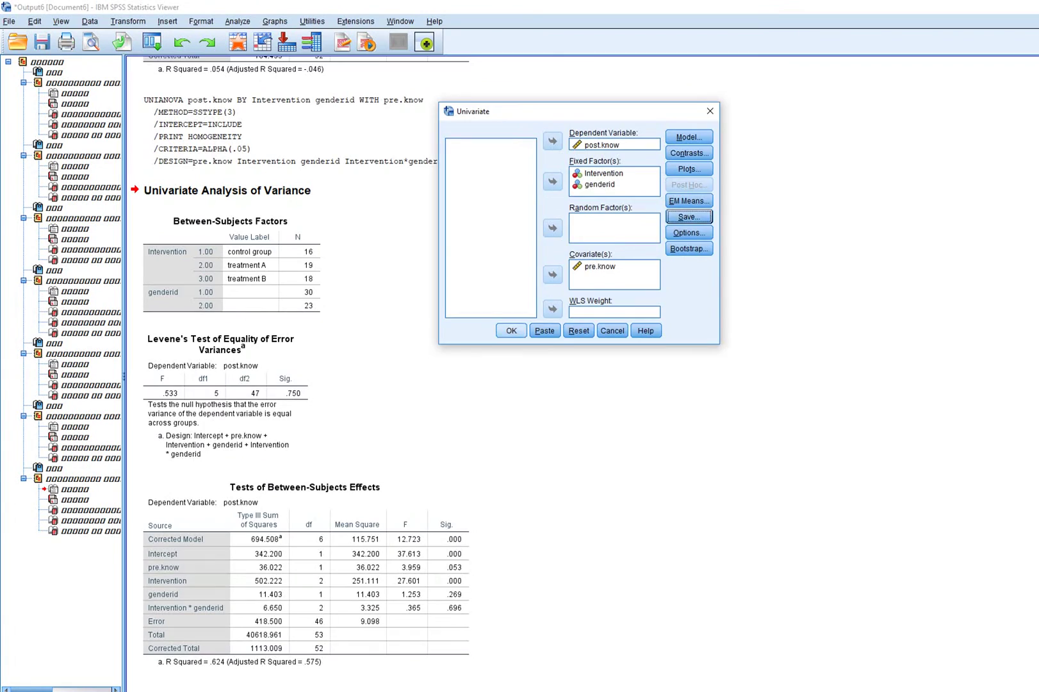
{"action": "left_click", "coordinate": [513, 330]}
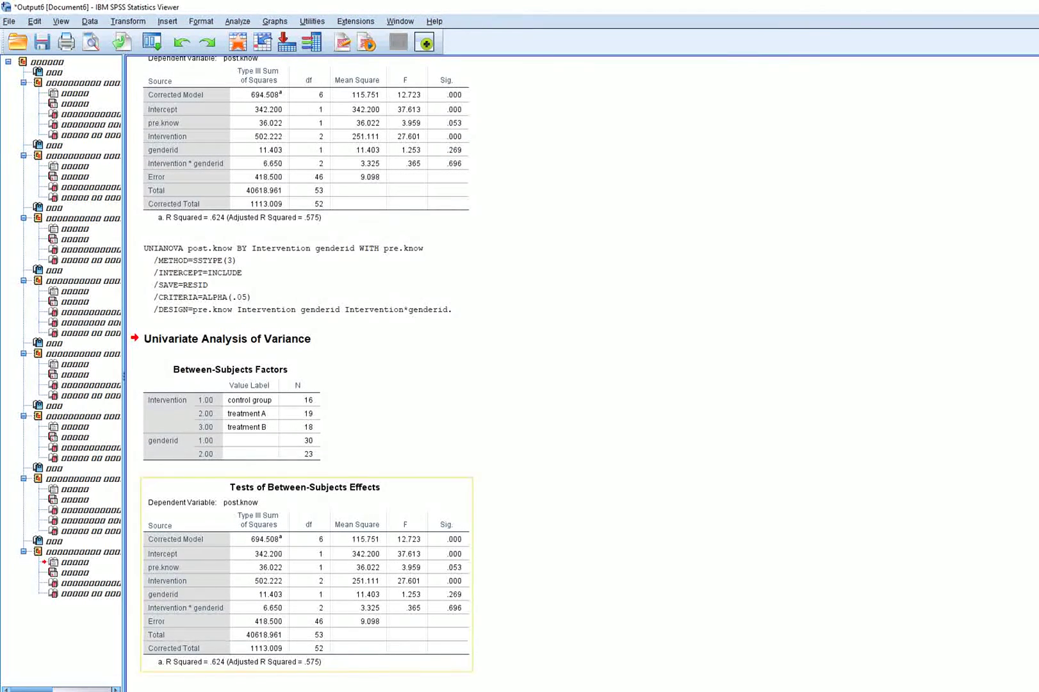
Switch to the factorial ANCOVA dataset, review the new residuals, and compute absRES as abs(RES_1)
{"action": "left_click", "coordinate": [346, 691]}
{"action": "left_click", "coordinate": [344, 653]}
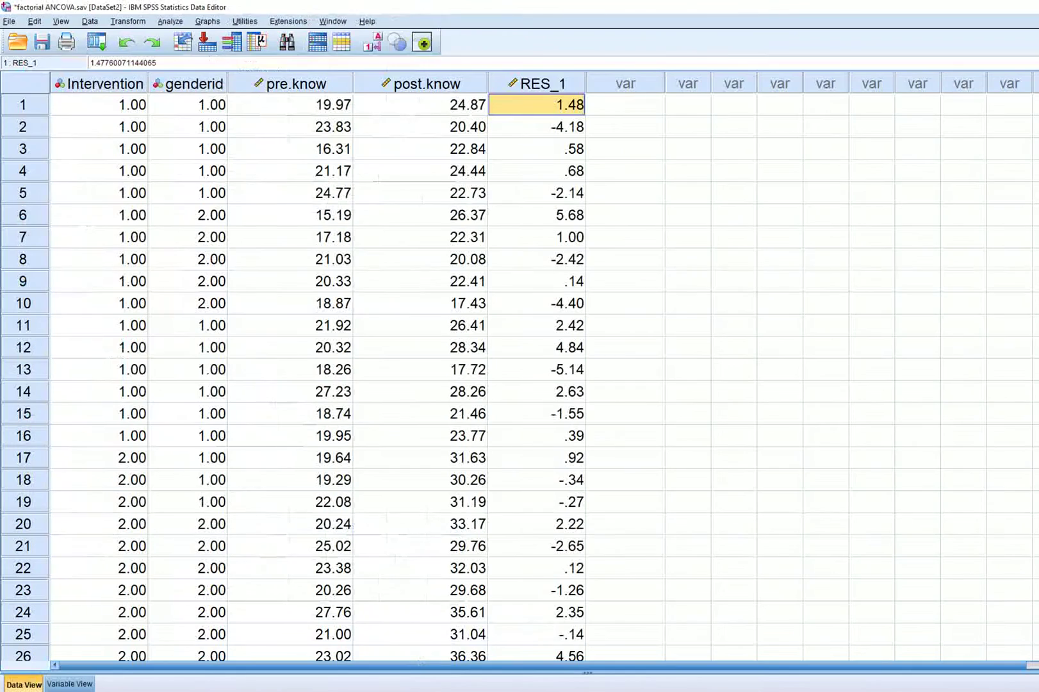
{"action": "left_click", "coordinate": [537, 83]}
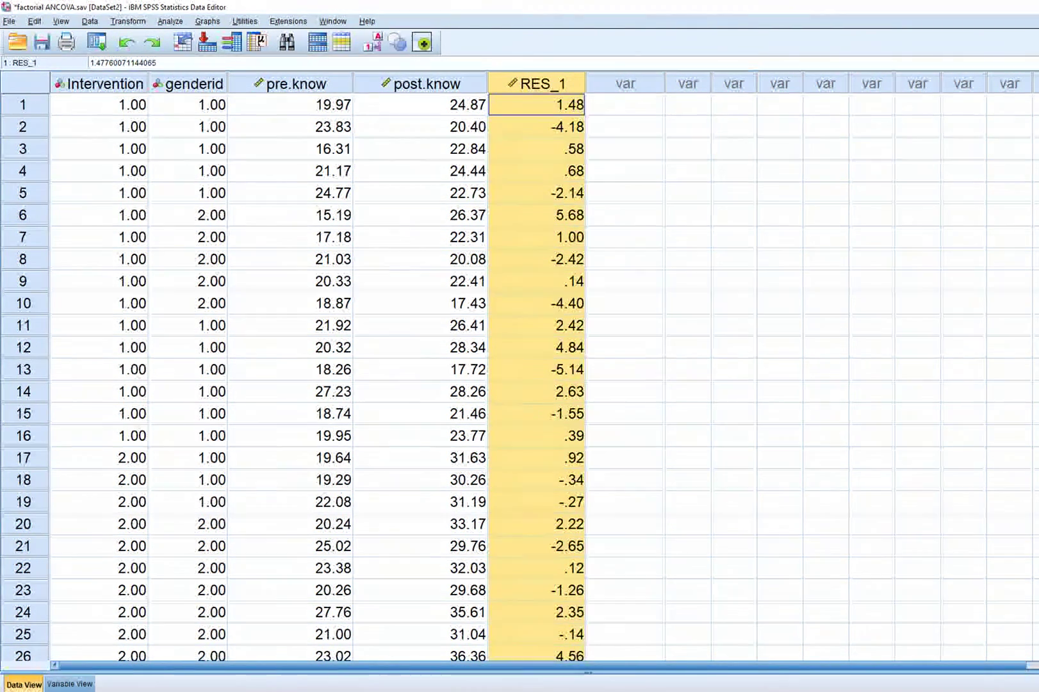
{"action": "left_click", "coordinate": [421, 83]}
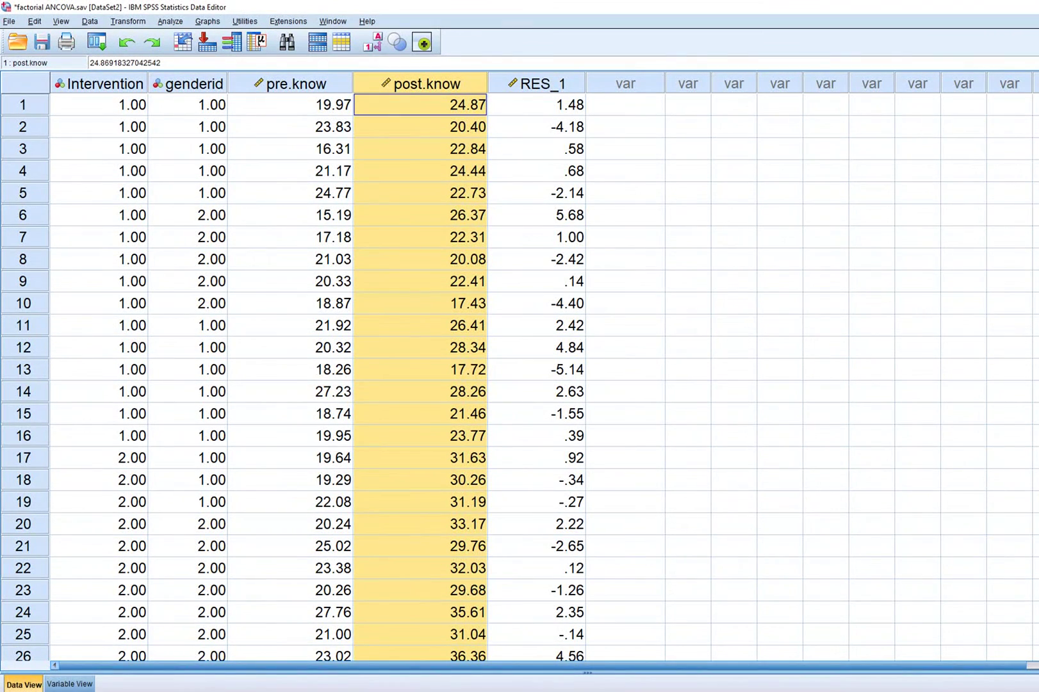
{"action": "left_click", "coordinate": [537, 126]}
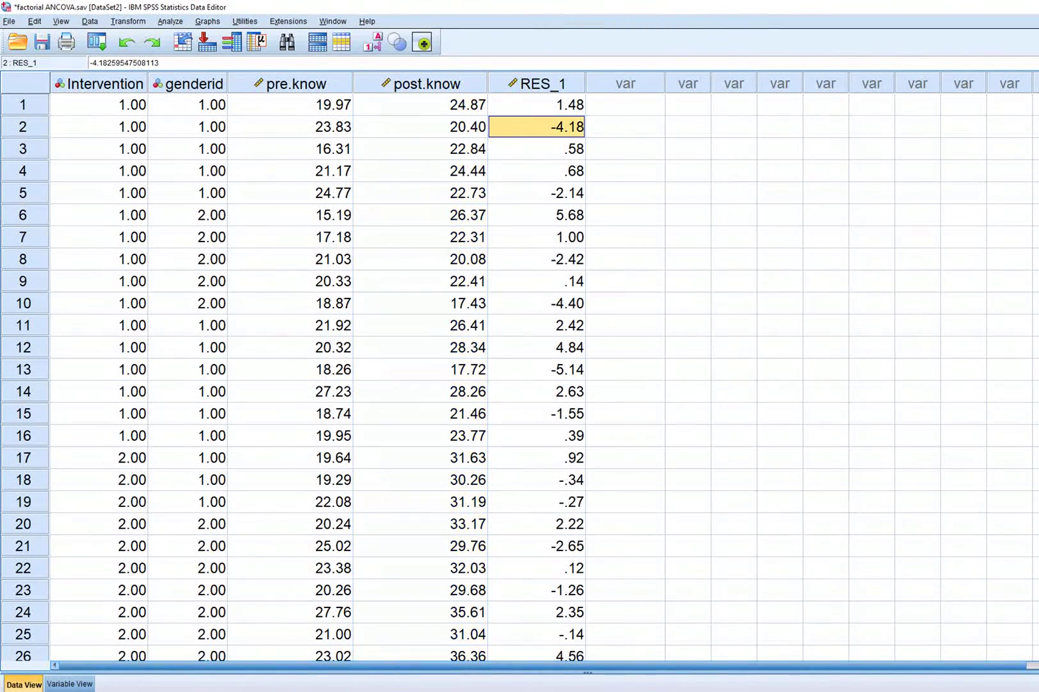
{"action": "left_click", "coordinate": [128, 21]}
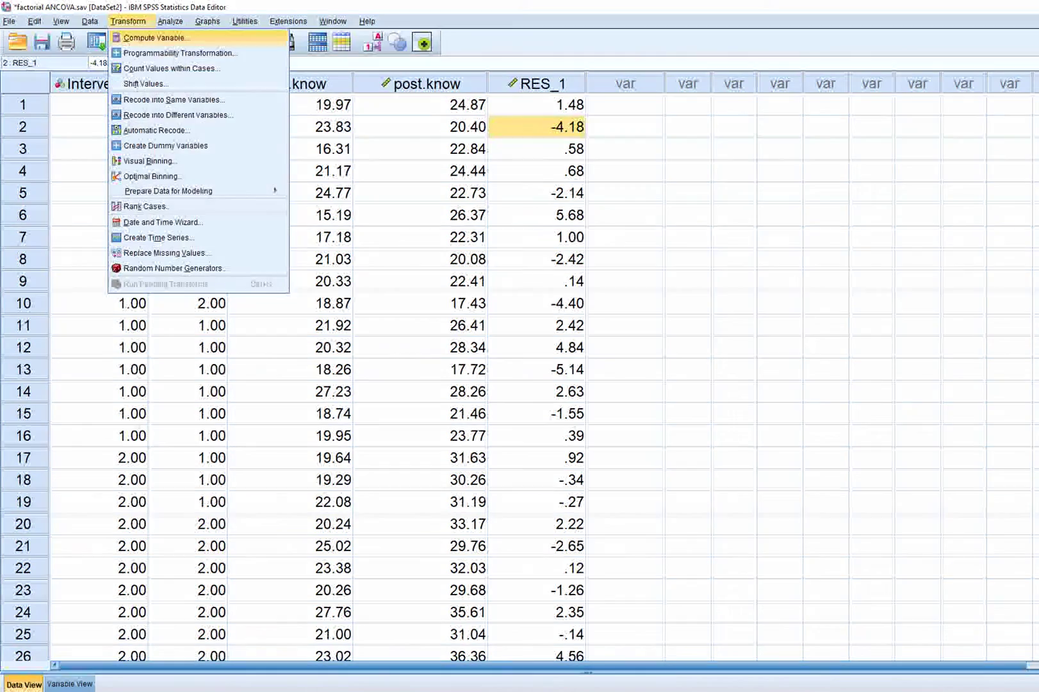
{"action": "left_click", "coordinate": [150, 37]}
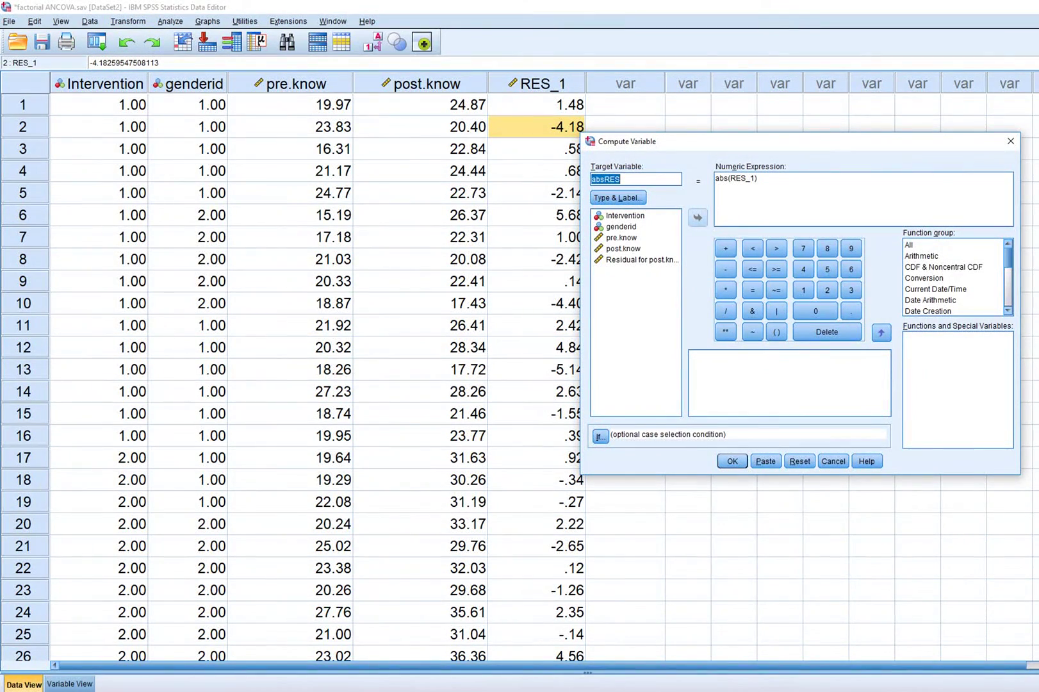
{"action": "left_click", "coordinate": [732, 461]}
Reopen the univariate model and turn off saving of the unstandardized residuals
{"action": "left_click", "coordinate": [237, 21]}
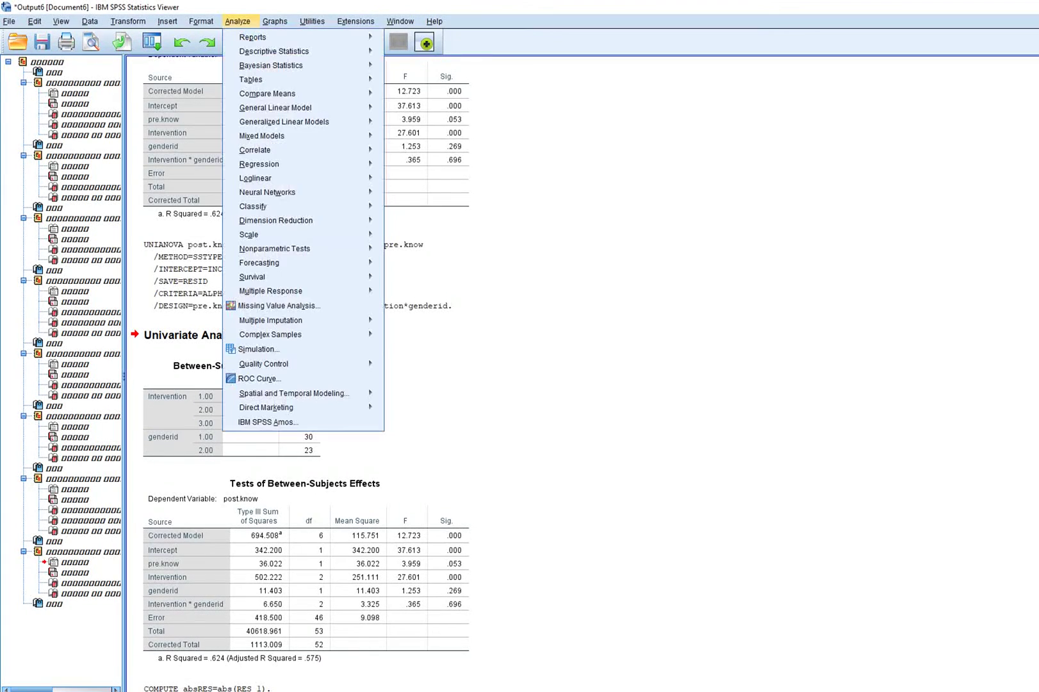
{"action": "mouse_move", "coordinate": [276, 107]}
{"action": "left_click", "coordinate": [415, 110]}
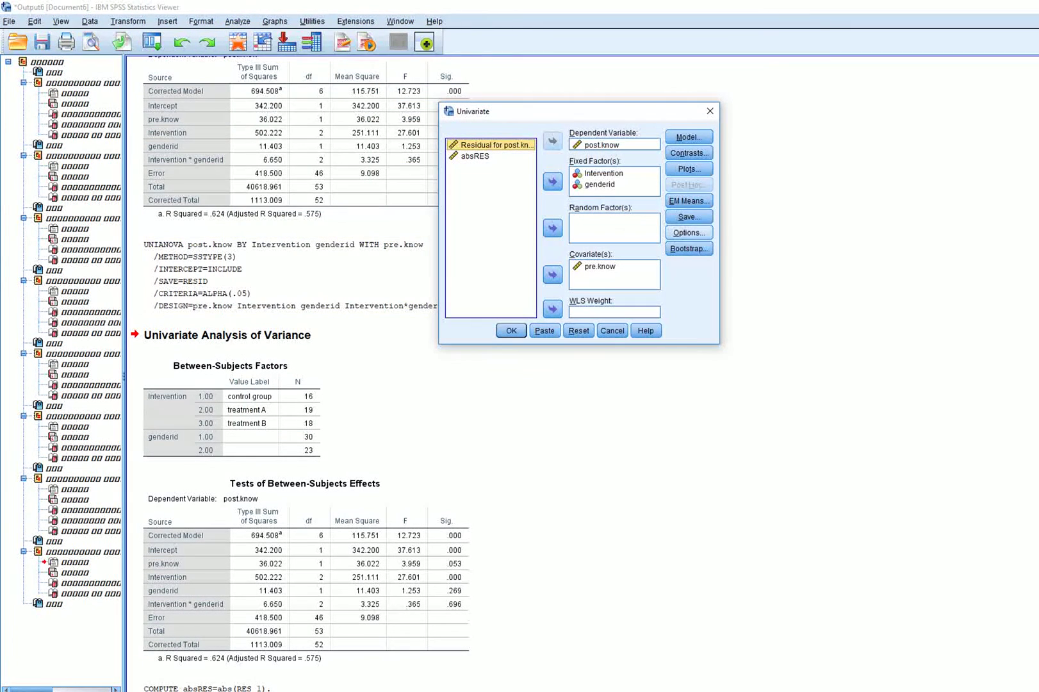
{"action": "left_click", "coordinate": [688, 232]}
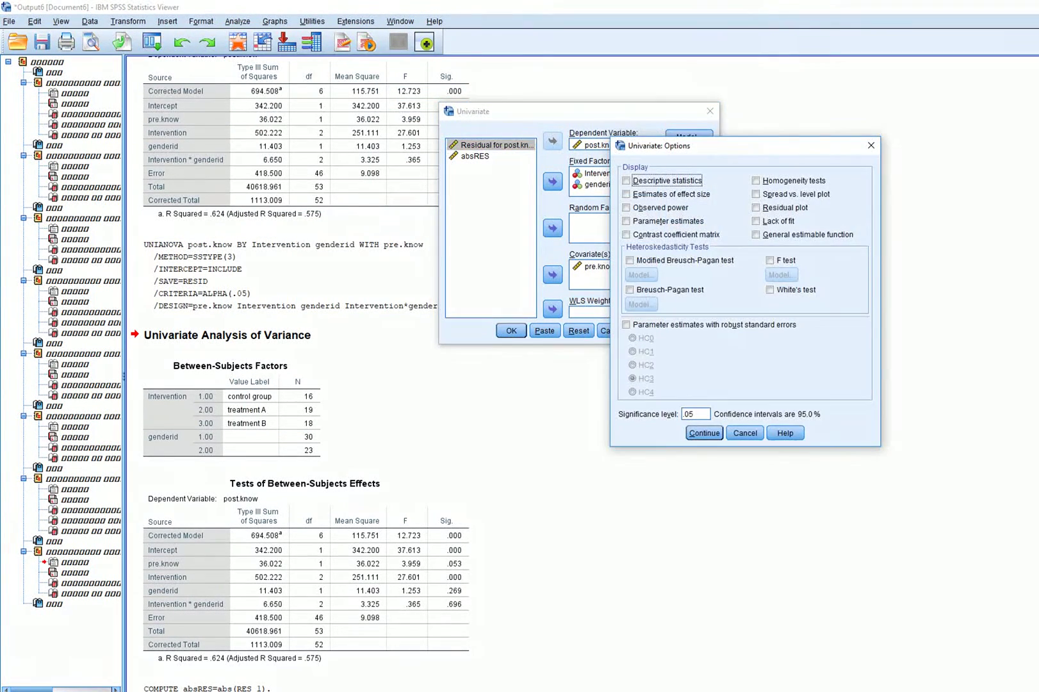
{"action": "key", "text": "Return"}
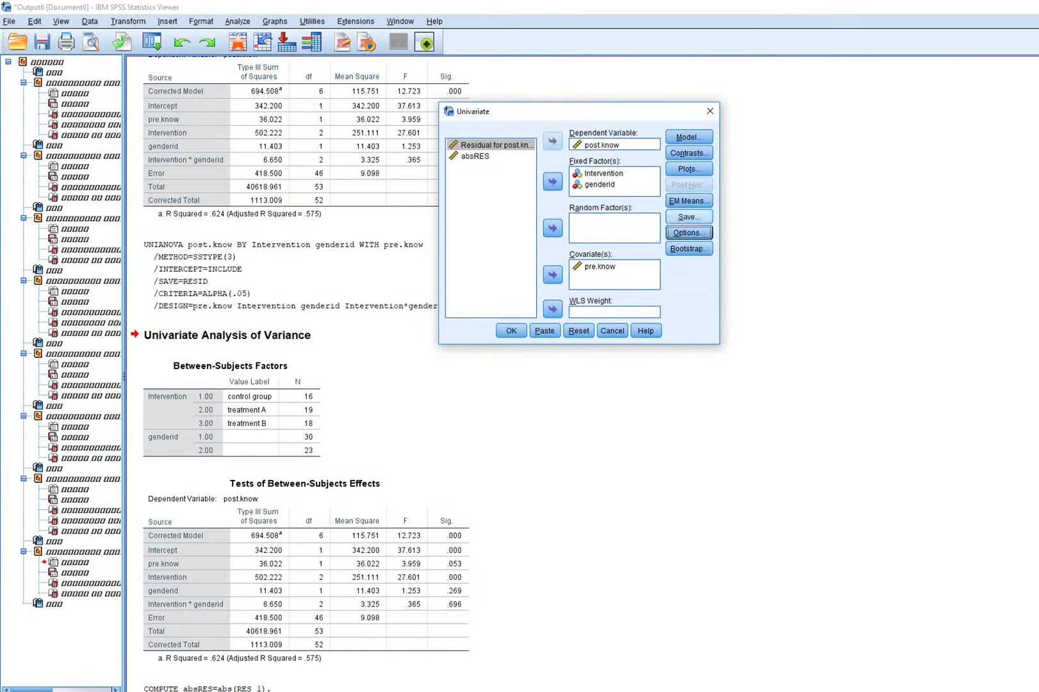
{"action": "left_click", "coordinate": [688, 217]}
{"action": "left_click", "coordinate": [601, 225]}
{"action": "left_click", "coordinate": [547, 512]}
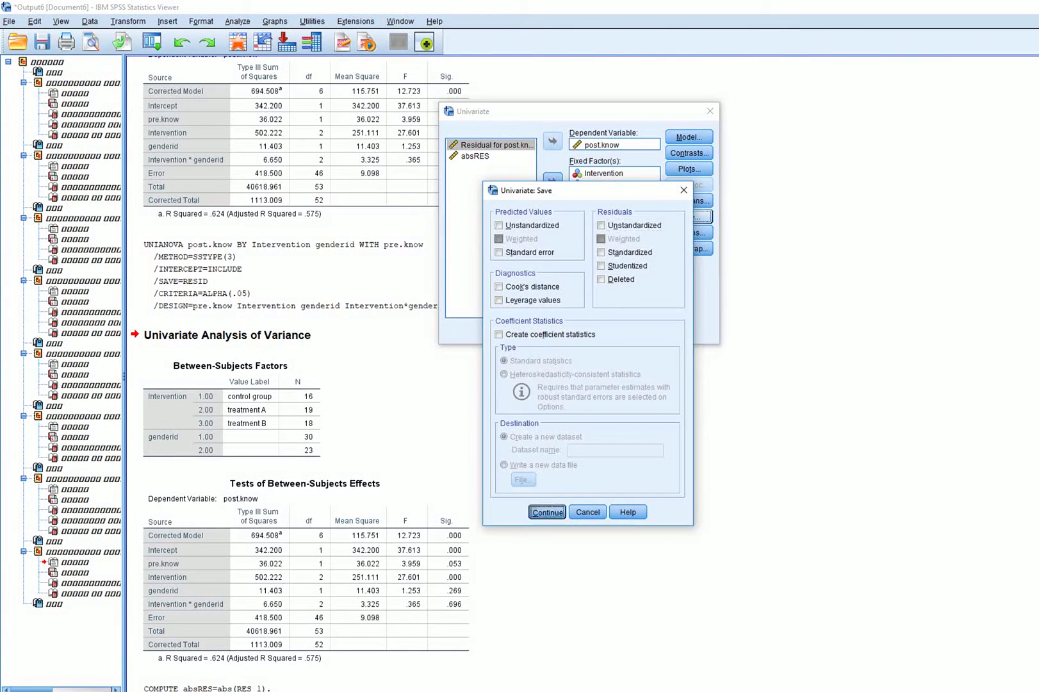
{"action": "key", "text": "Return"}
Remove the pre.know covariate, replace post.know with absRES as dependent variable, and run the two-factor analysis with Intervention and genderid
{"action": "left_click", "coordinate": [614, 266]}
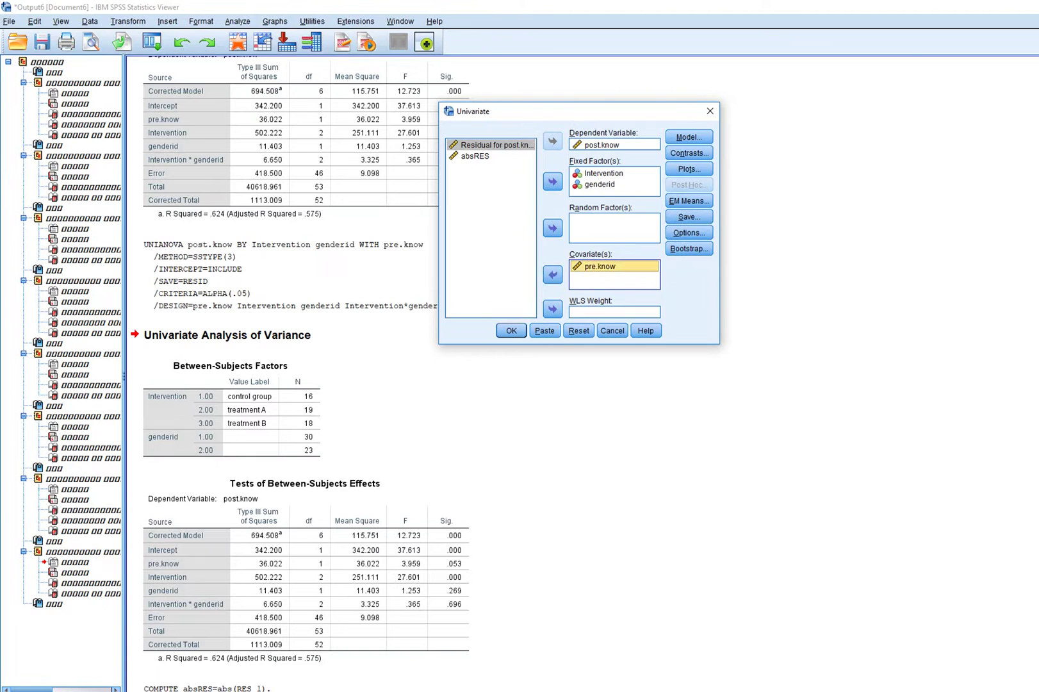
{"action": "left_click", "coordinate": [553, 274]}
{"action": "left_click", "coordinate": [614, 145]}
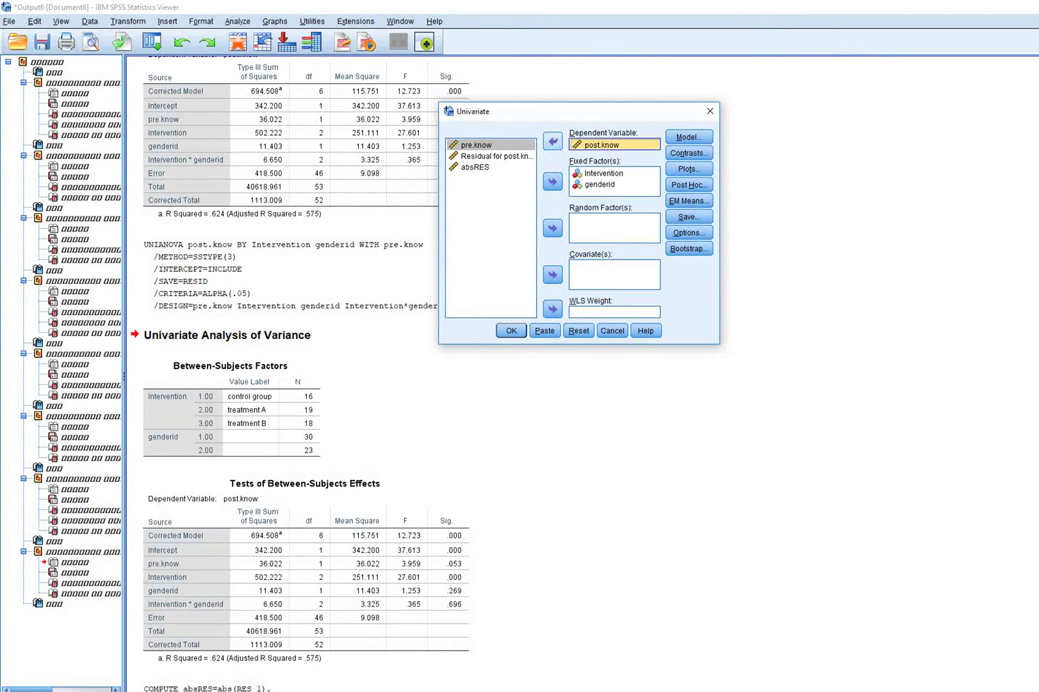
{"action": "left_click", "coordinate": [552, 141]}
{"action": "left_click", "coordinate": [475, 177]}
{"action": "left_click", "coordinate": [552, 141]}
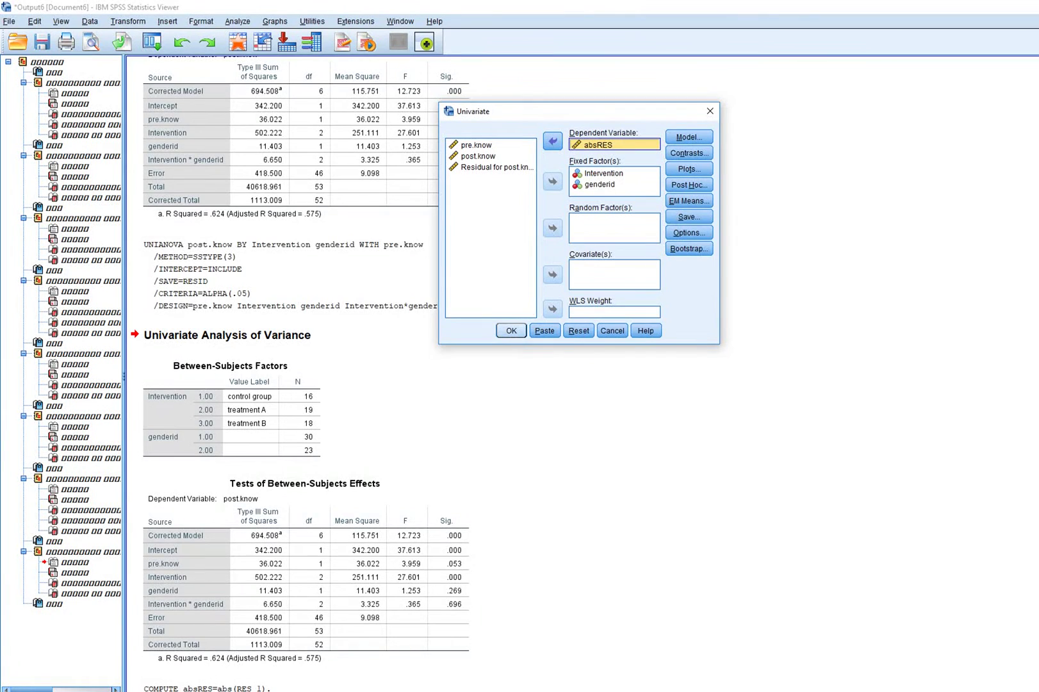
{"action": "key", "text": "Return"}
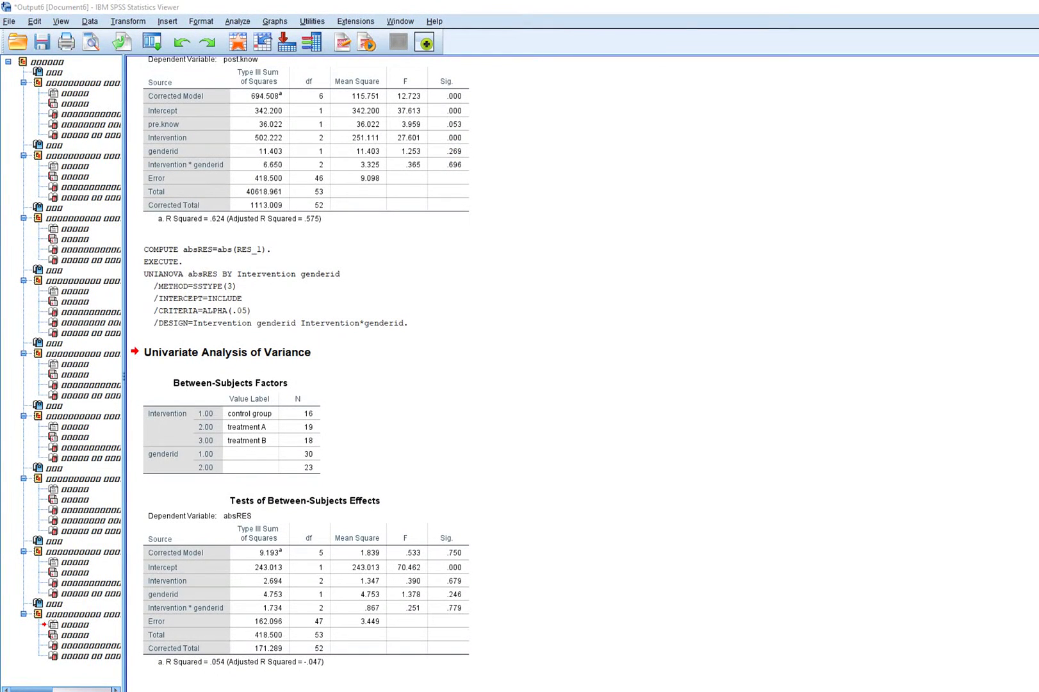
Compare the Corrected Model F and Sig. values for absRES with Levene's test from the factorial ANCOVA
{"action": "left_click_drag", "start_coordinate": [400, 560], "coordinate": [483, 561]}
{"action": "scroll", "coordinate": [306, 372], "scroll_direction": "up", "scroll_amount": 15}
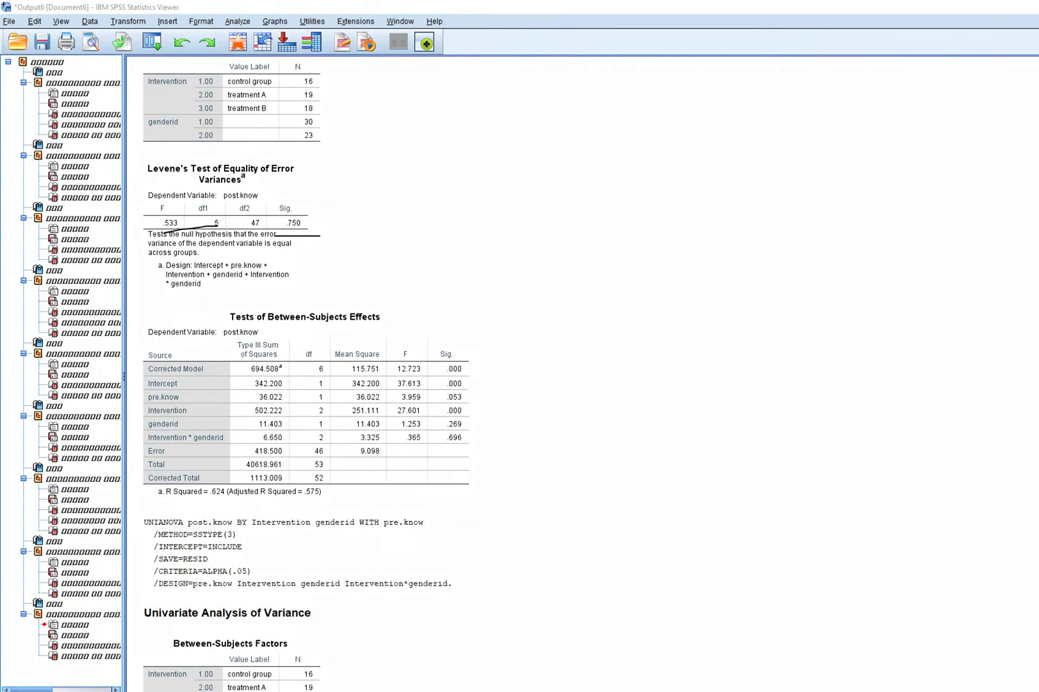
{"action": "scroll", "coordinate": [582, 374], "scroll_direction": "down", "scroll_amount": 12}
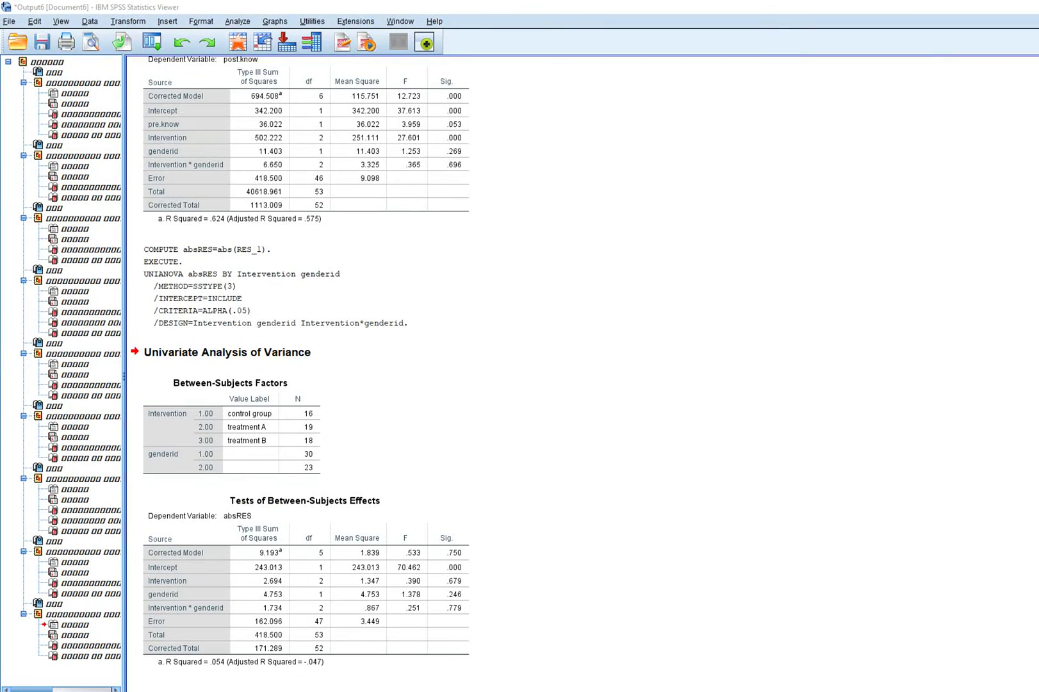
{"action": "scroll", "coordinate": [307, 372], "scroll_direction": "up", "scroll_amount": 15}
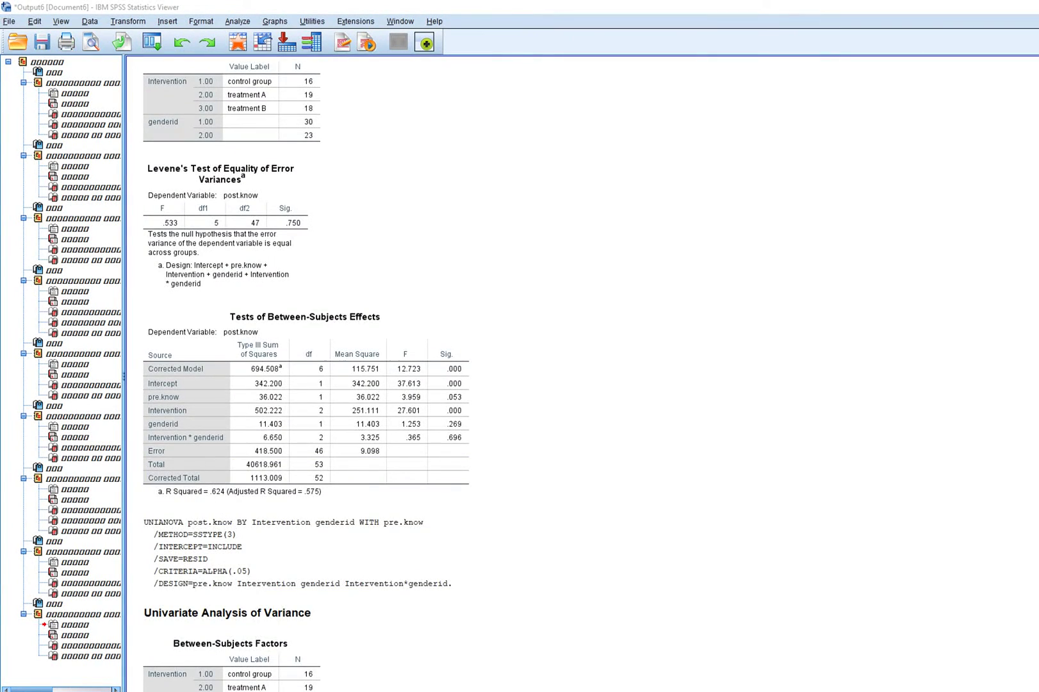
{"action": "scroll", "coordinate": [306, 371], "scroll_direction": "down", "scroll_amount": 10}
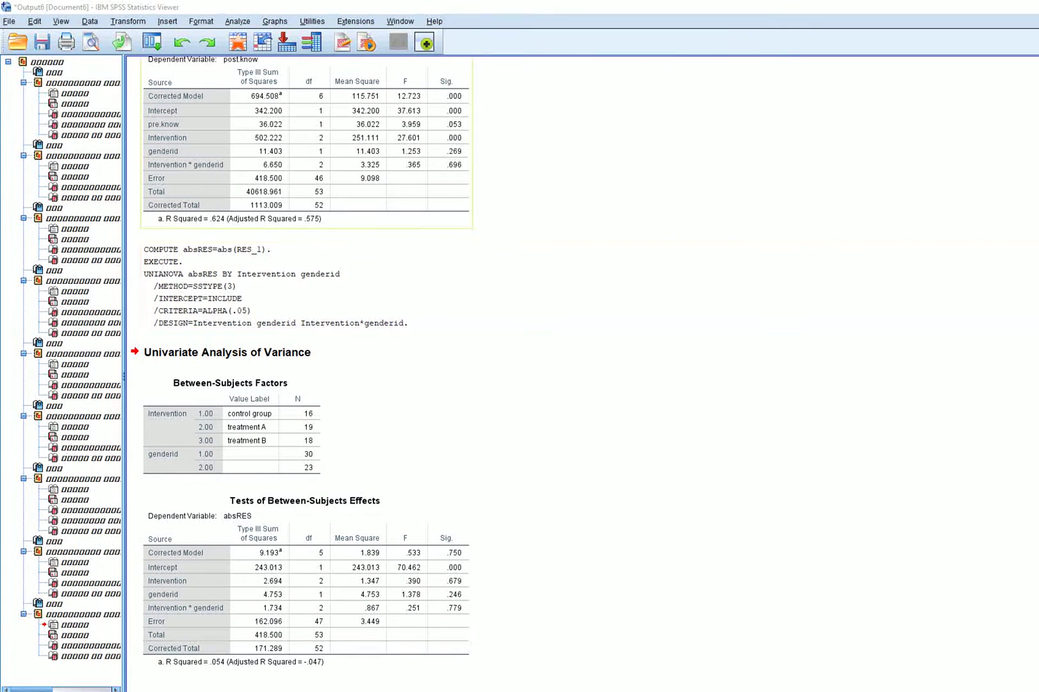
{"action": "left_click", "coordinate": [275, 285]}
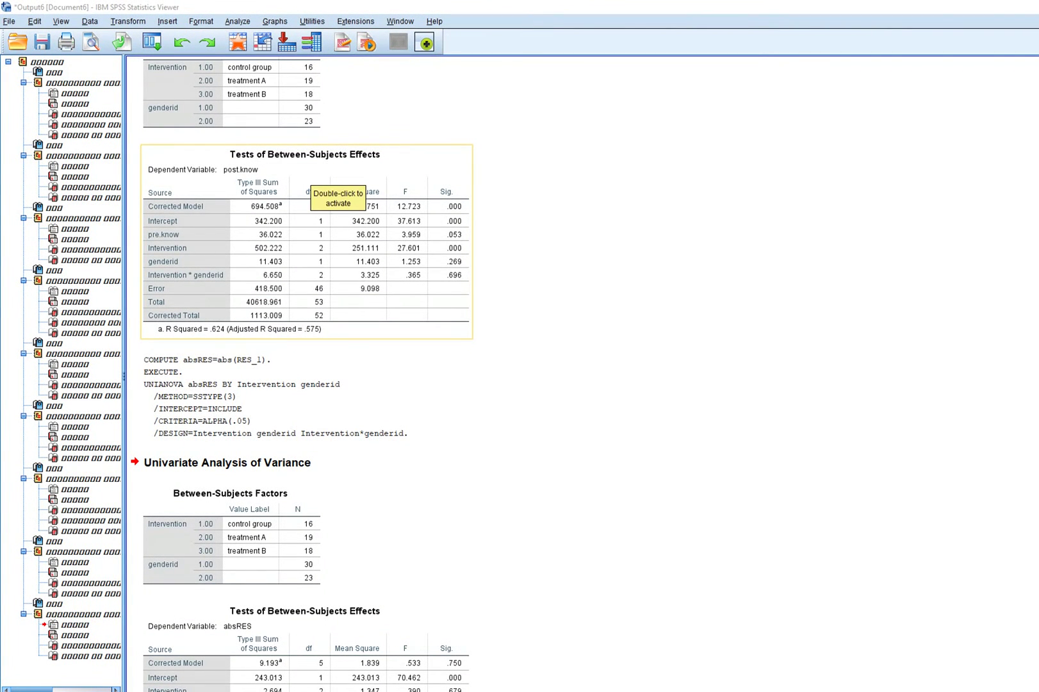
{"action": "scroll", "coordinate": [307, 374], "scroll_direction": "down", "scroll_amount": 3}
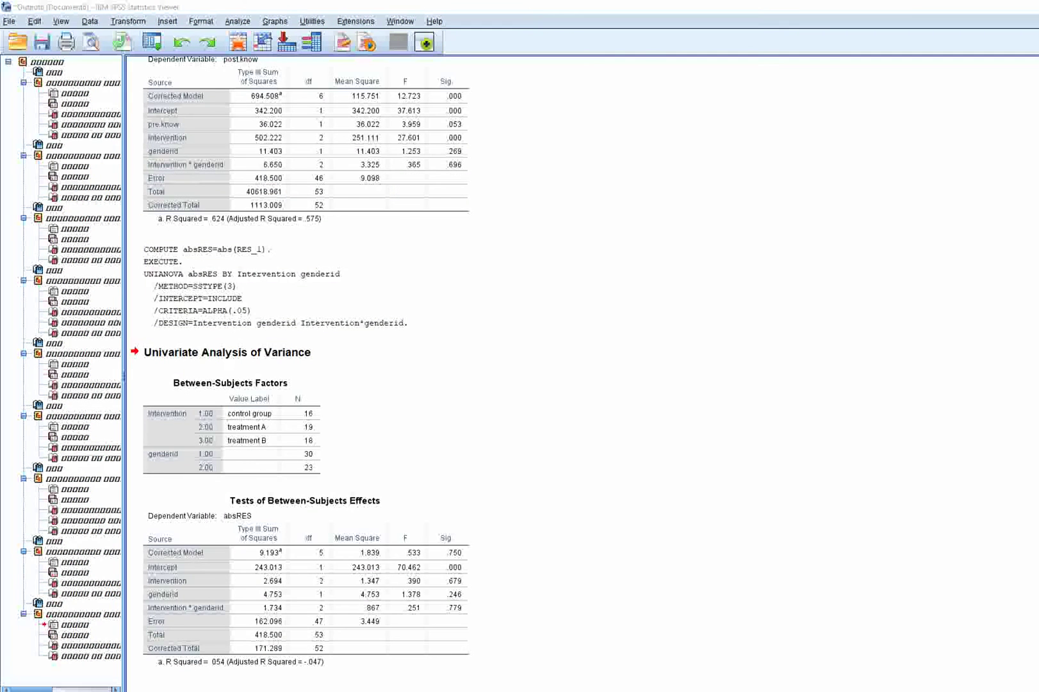
{"action": "left_click", "coordinate": [231, 429]}
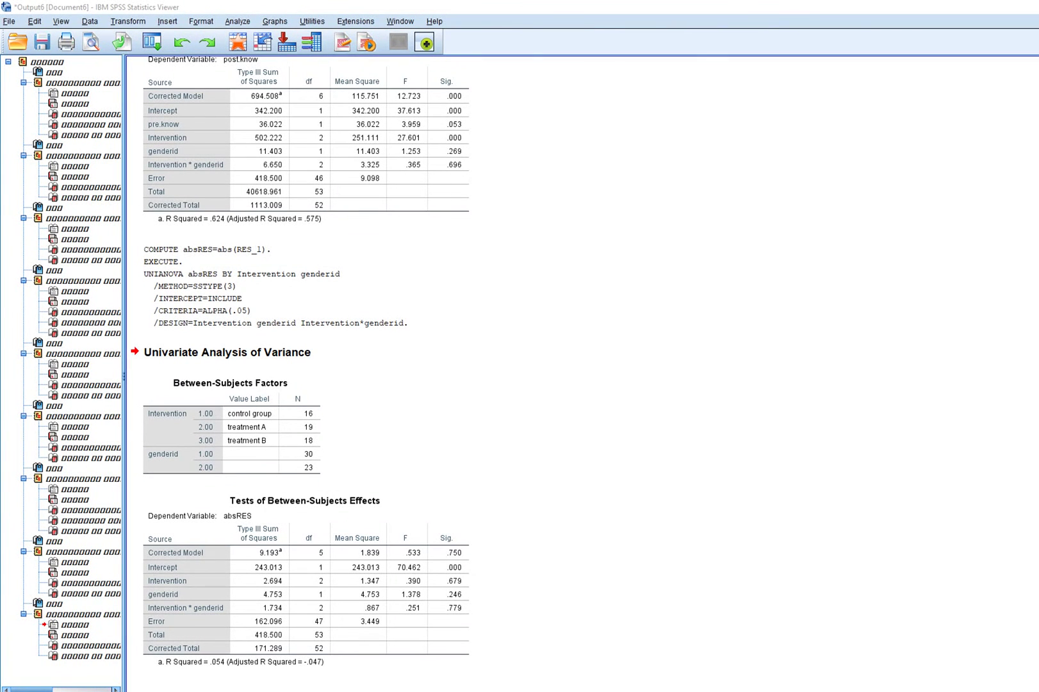
{"action": "left_click", "coordinate": [301, 641]}
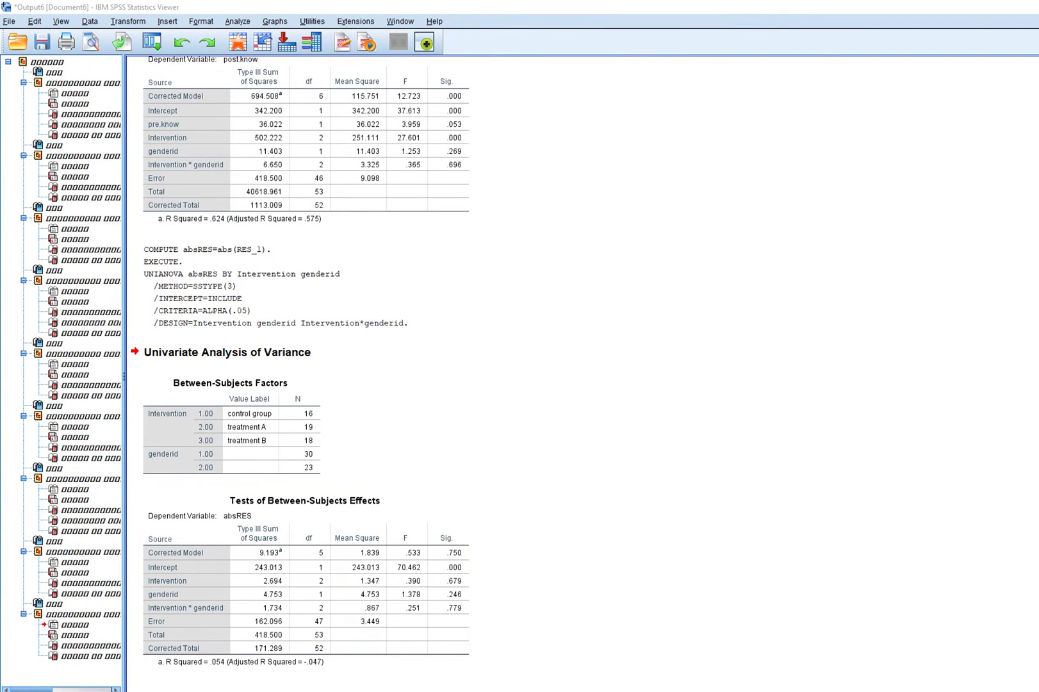